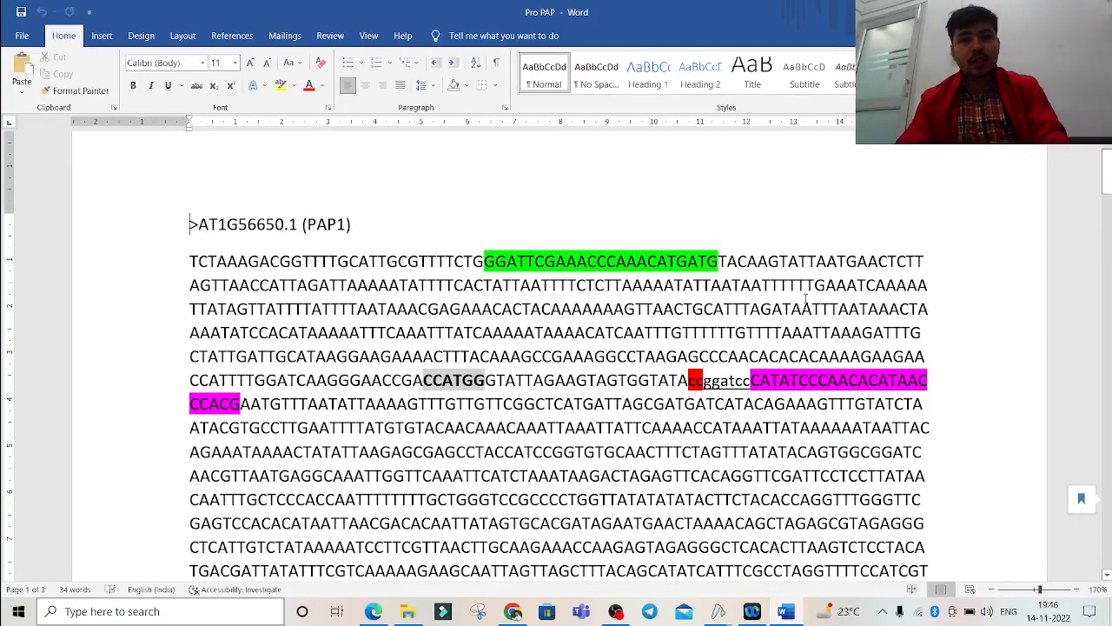
Switch to SnapGene and show the circular map of pCAMBIA1303.dna.
scroll(805, 300, "down", 4)
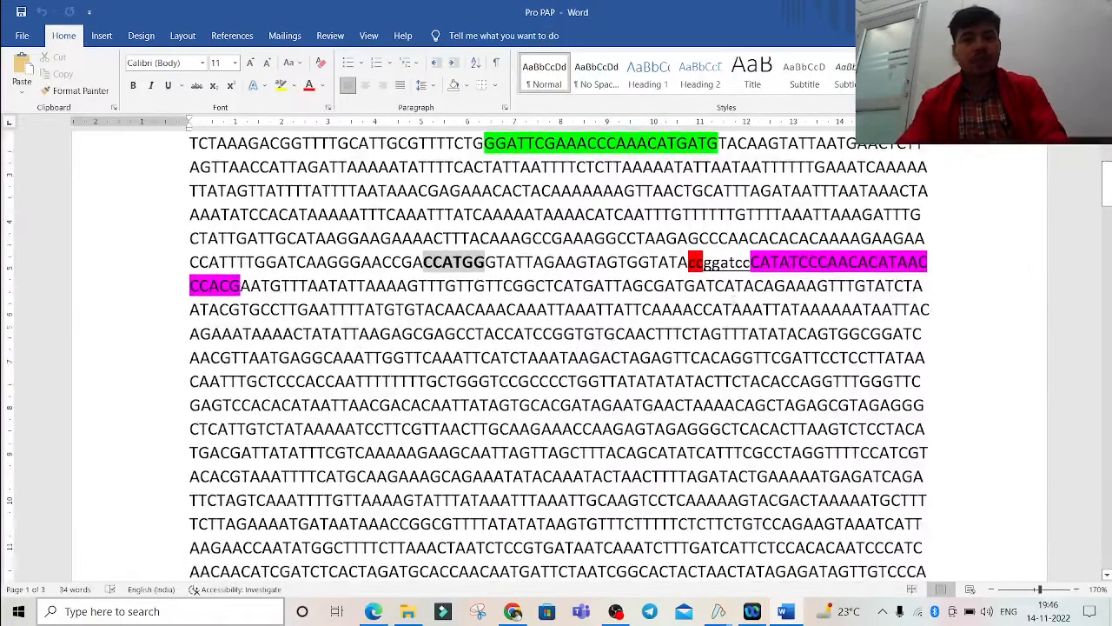
scroll(656, 442, "down", 3)
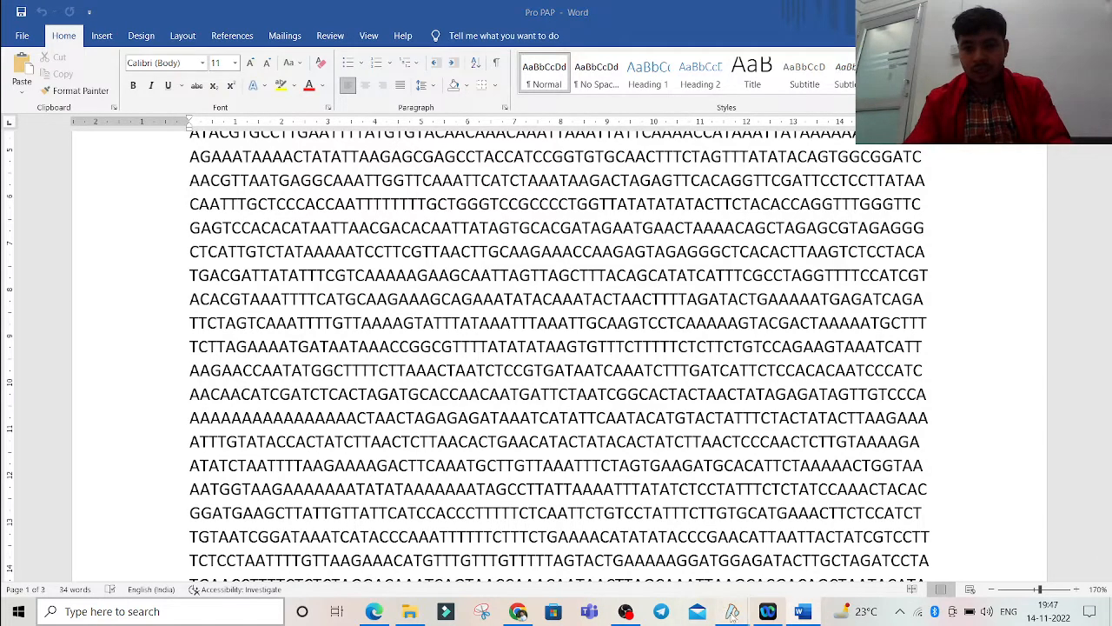
mouse_move(732, 611)
left_click(656, 554)
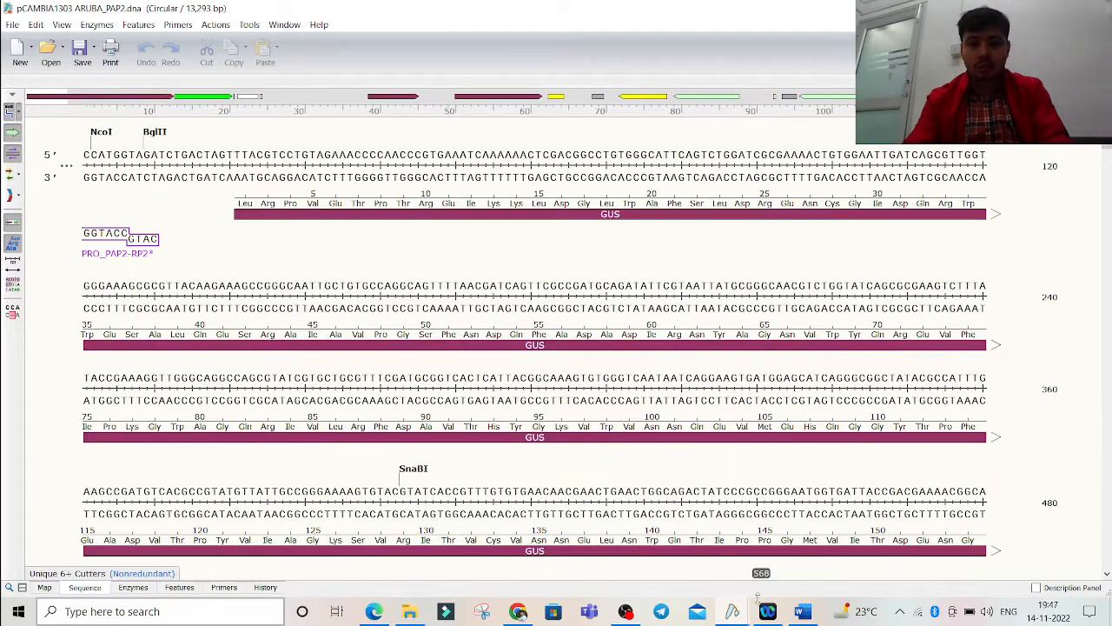
mouse_move(732, 611)
left_click(764, 560)
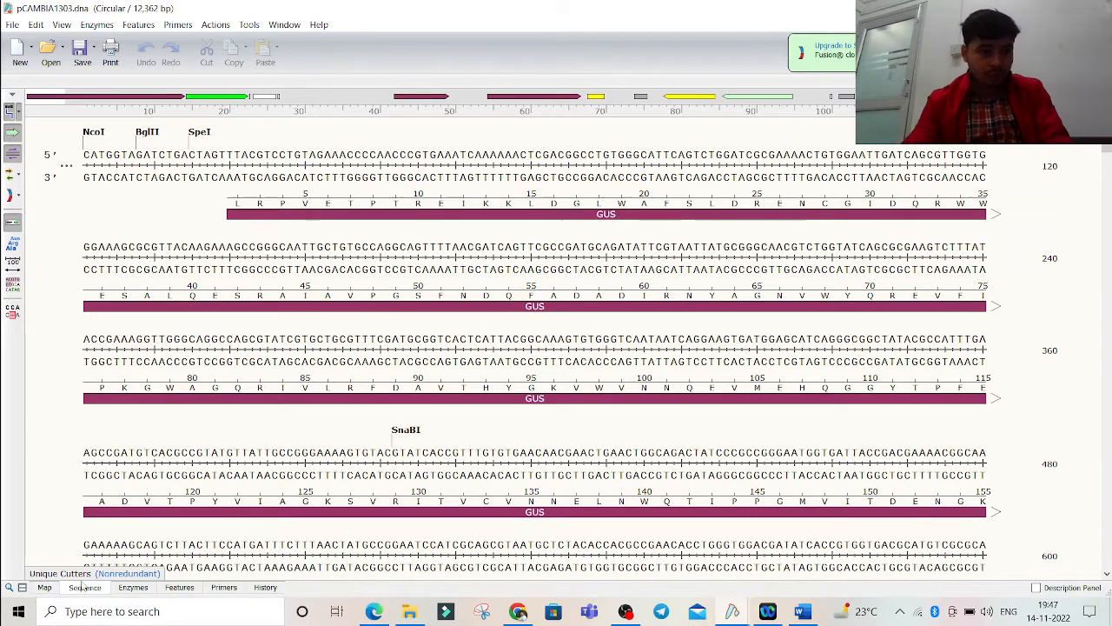
left_click(44, 588)
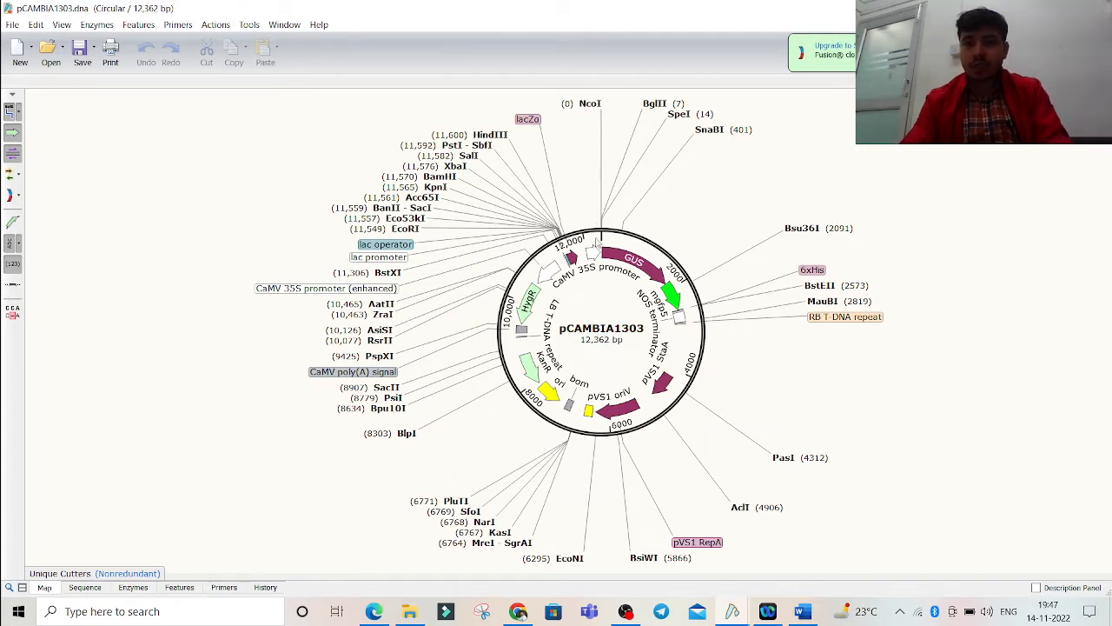
Examine the CaMV 35S promoter and GUS features on the pCAMBIA1303 map by selecting each in turn.
mouse_move(593, 252)
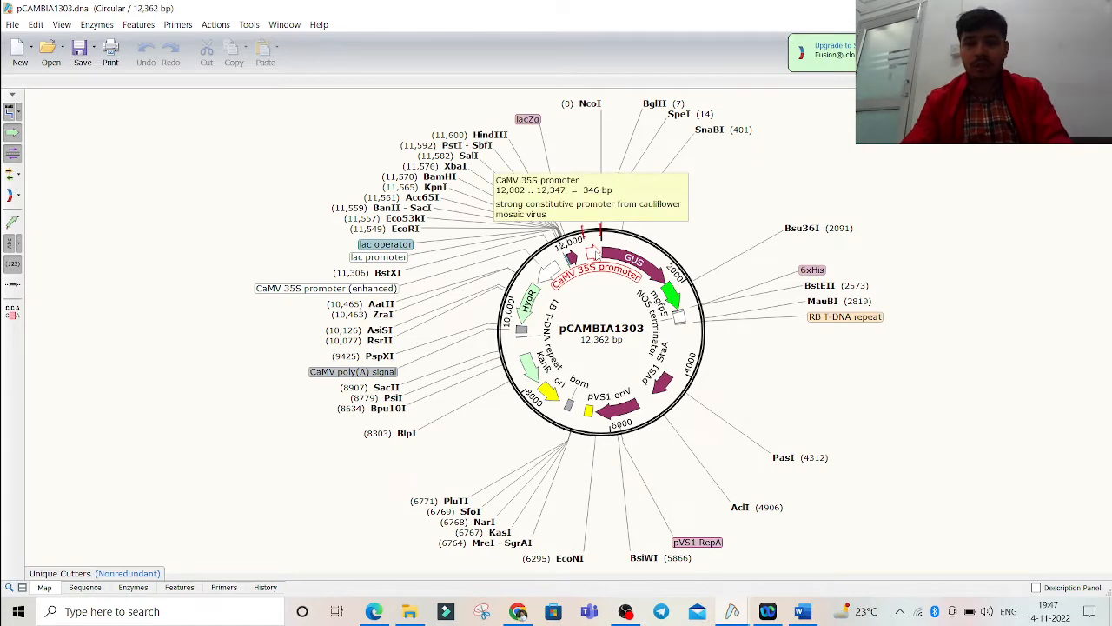
left_click(593, 252)
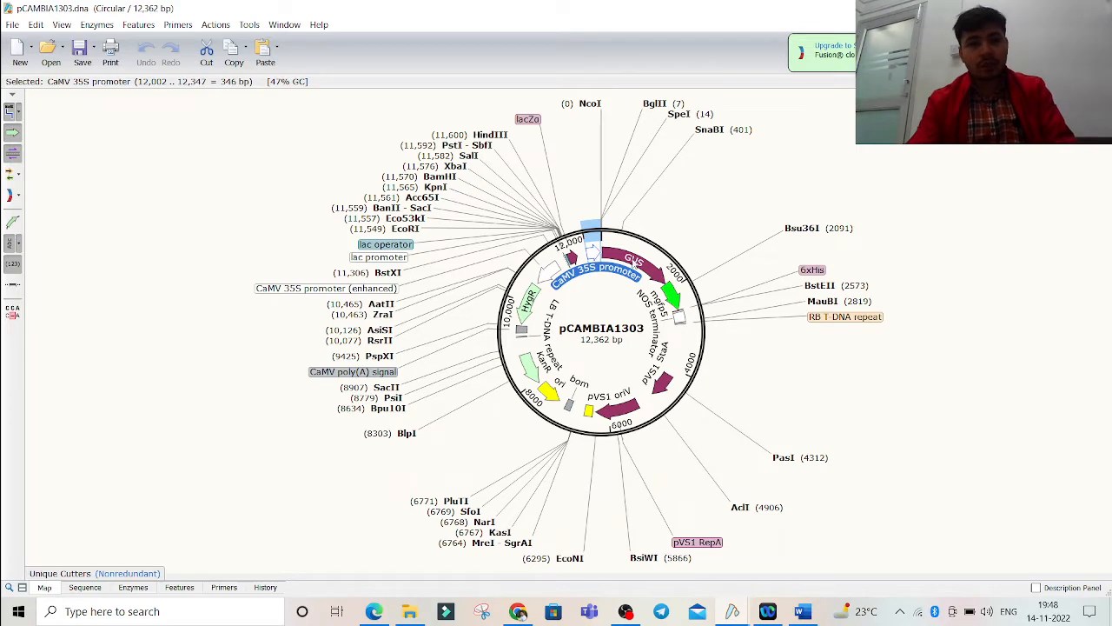
mouse_move(596, 263)
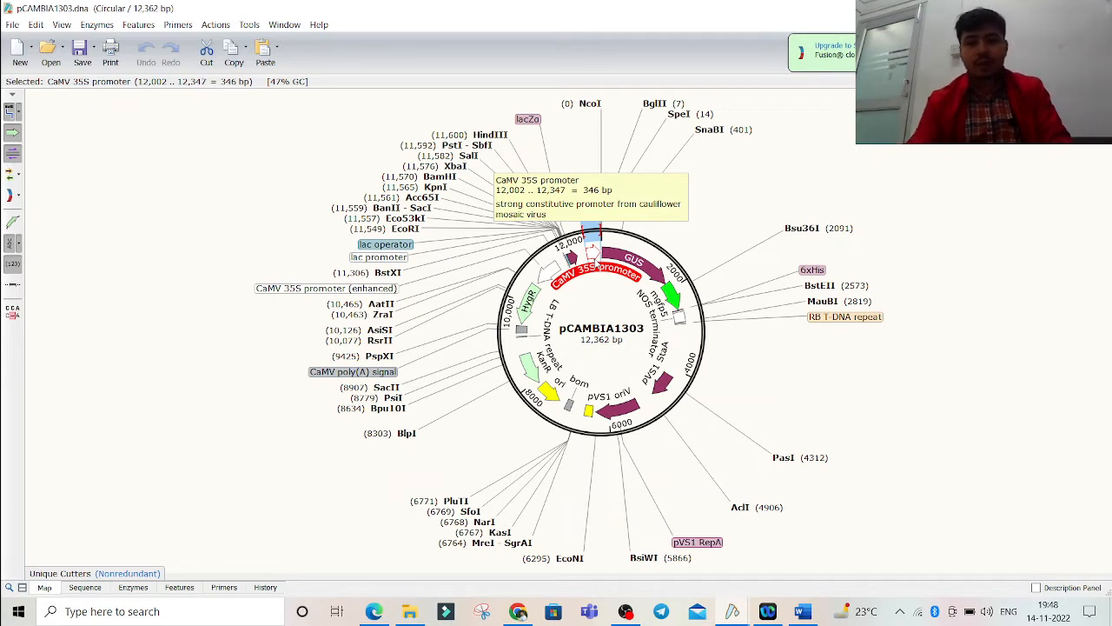
left_click(626, 263)
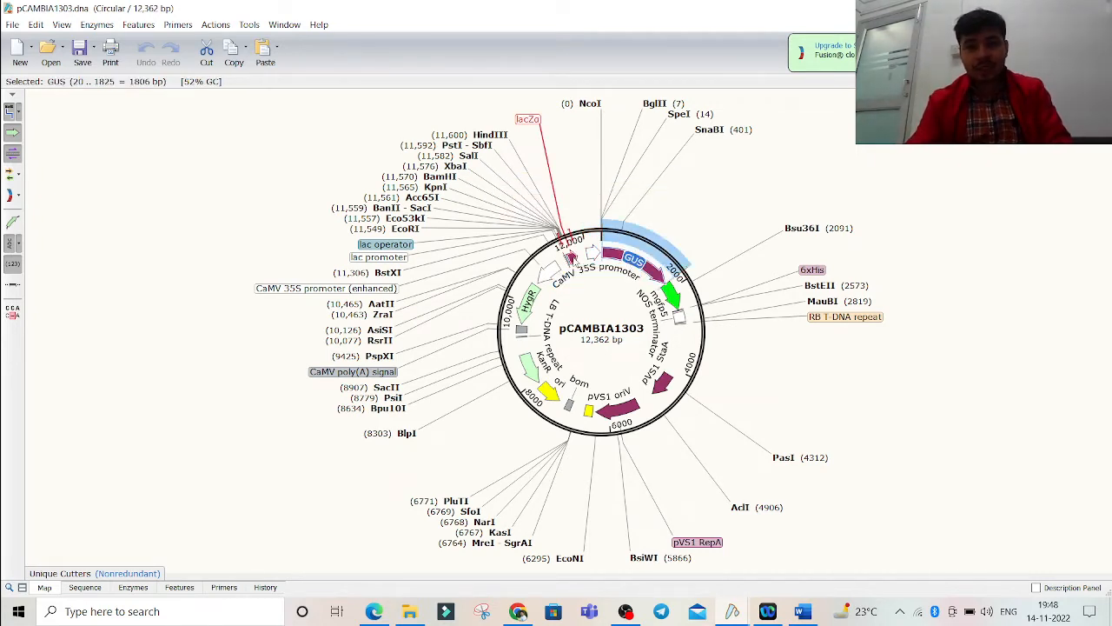
Mark the region just upstream of GUS on the map, and select the NOS terminator, GUS and mgfp5 features in turn.
left_click(602, 231)
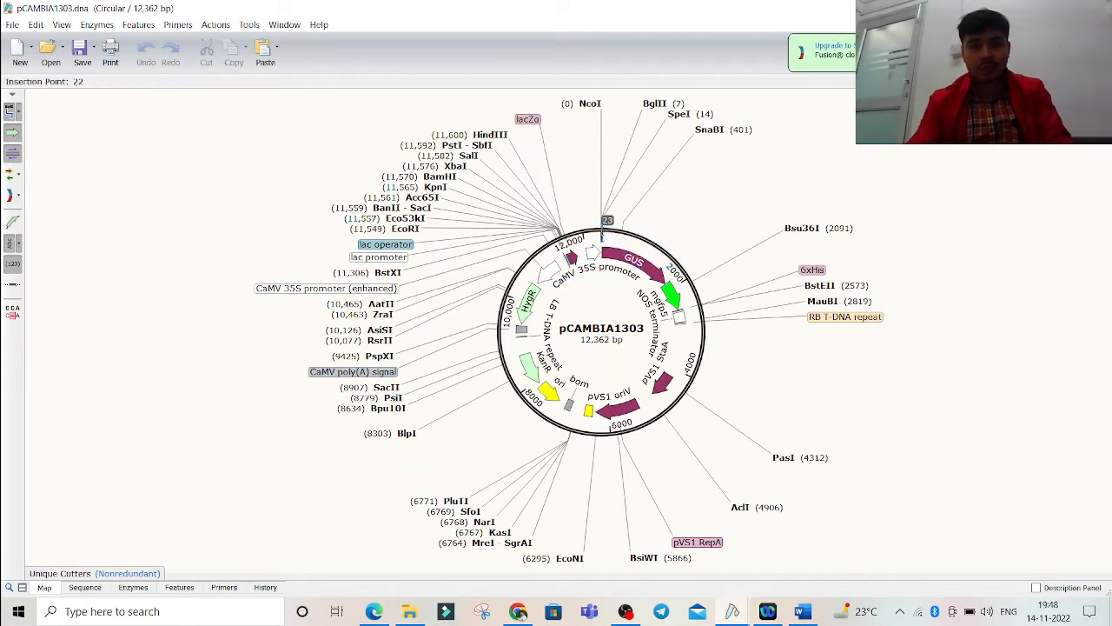
left_click_drag(602, 236, 570, 237)
left_click(650, 309)
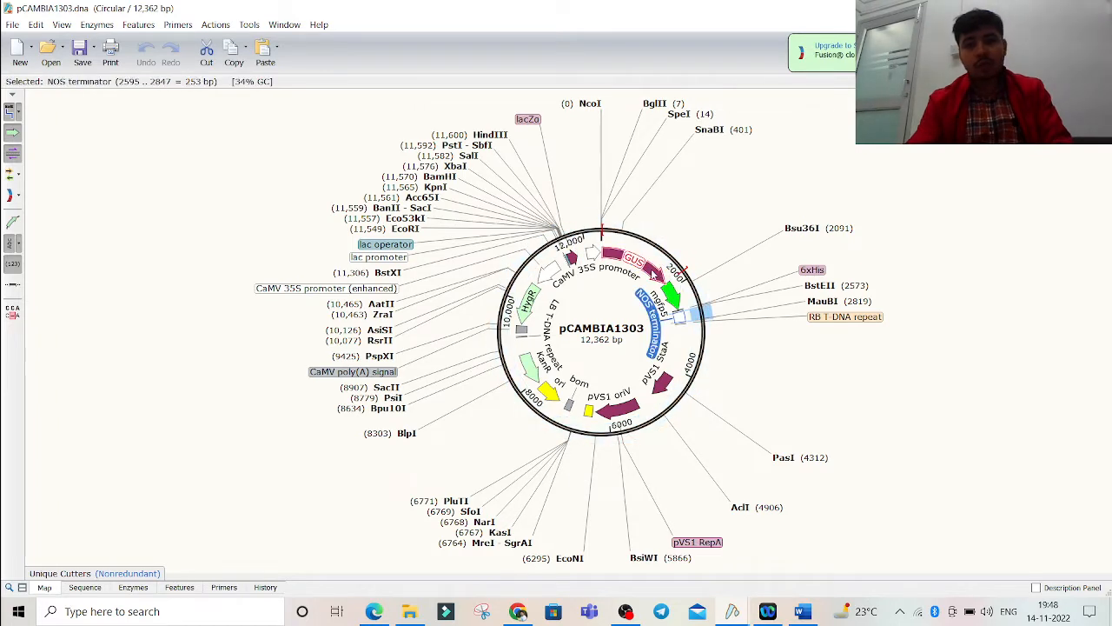
left_click(654, 274)
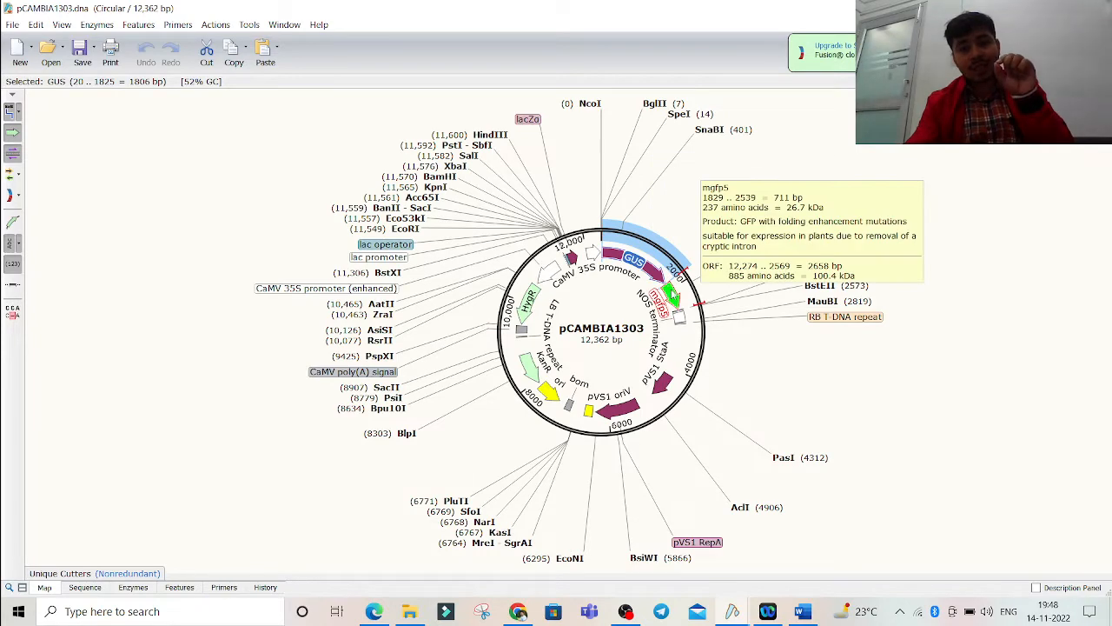
left_click(669, 296)
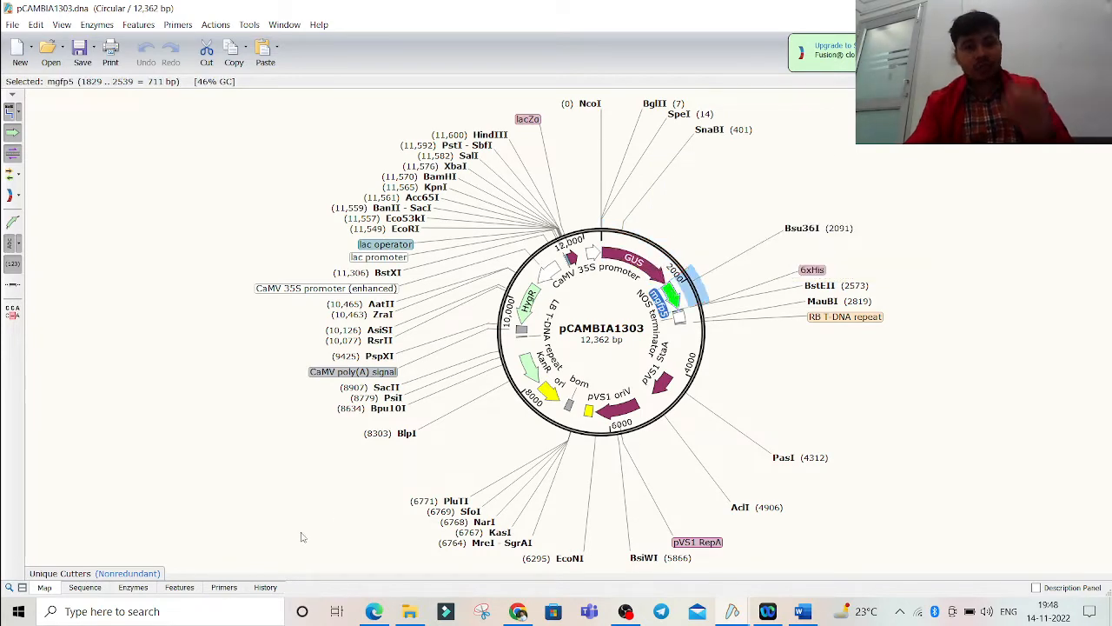
Show the nucleotide sequence of pCAMBIA1303 at the junction between GUS and mgfp5.
left_click(87, 588)
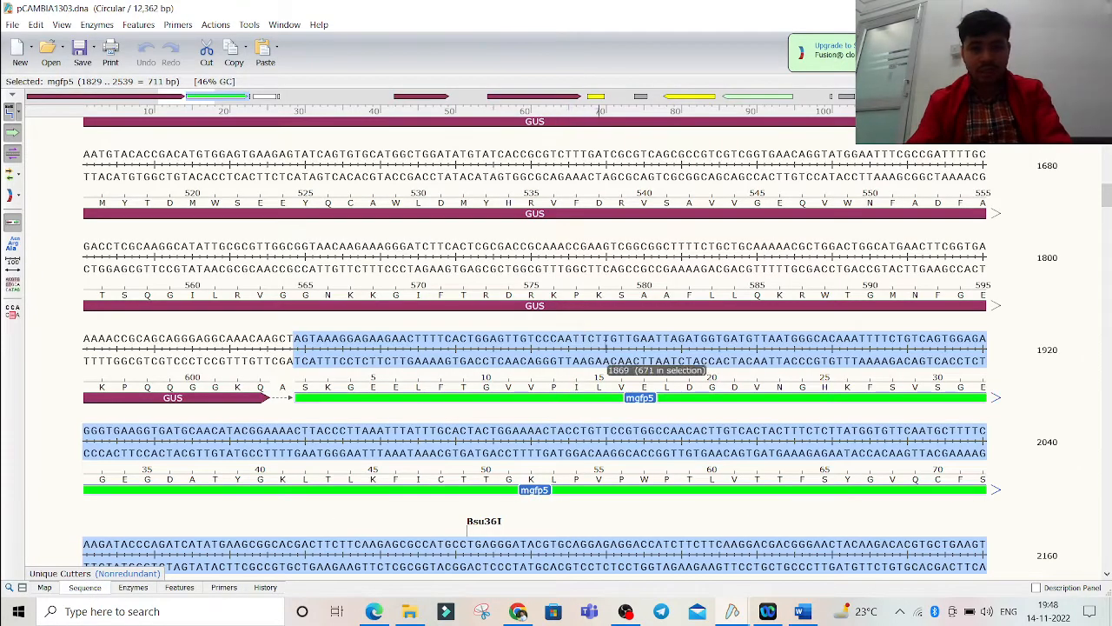
scroll(619, 347, "up", 5)
scroll(619, 348, "down", 4)
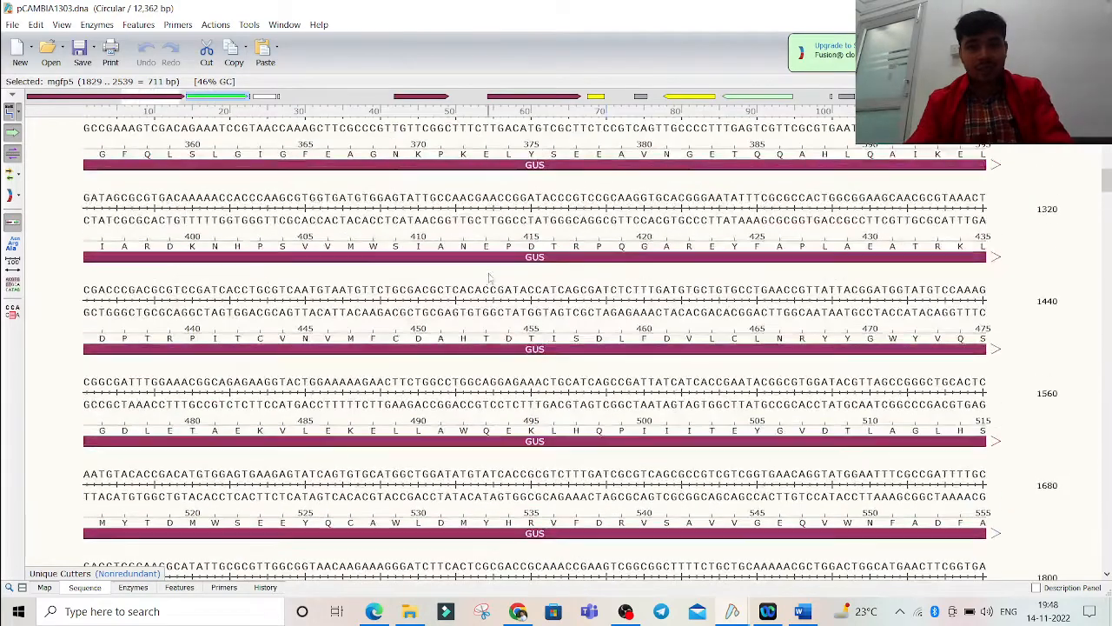
scroll(513, 345, "down", 1)
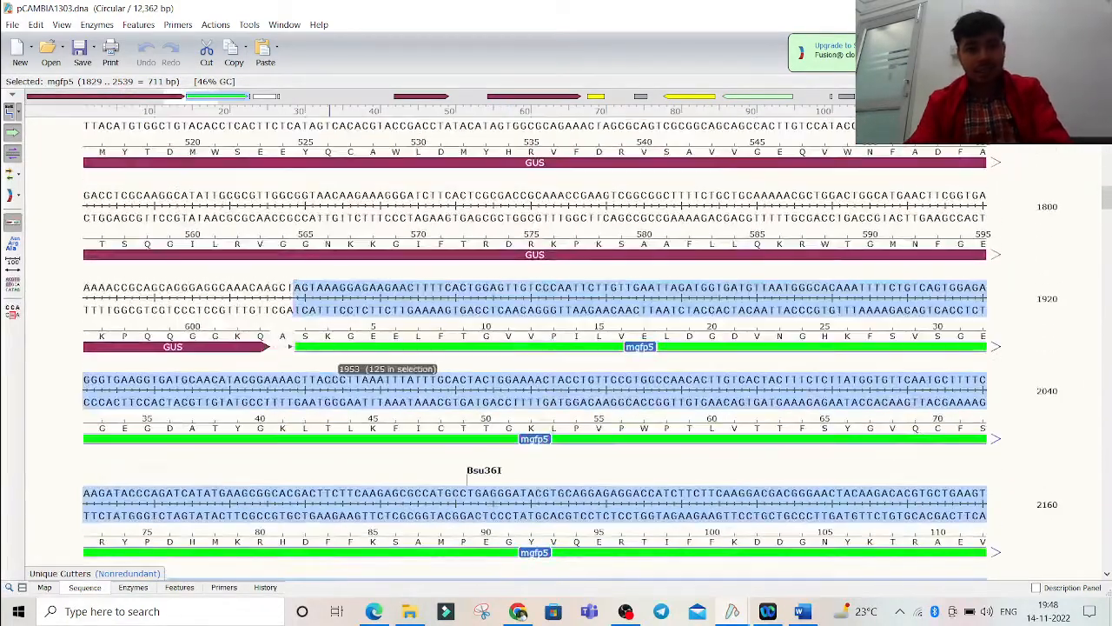
Select GUS, mgfp5 and the GCT codon linking them in turn, including the codon's amino acid.
left_click(247, 348)
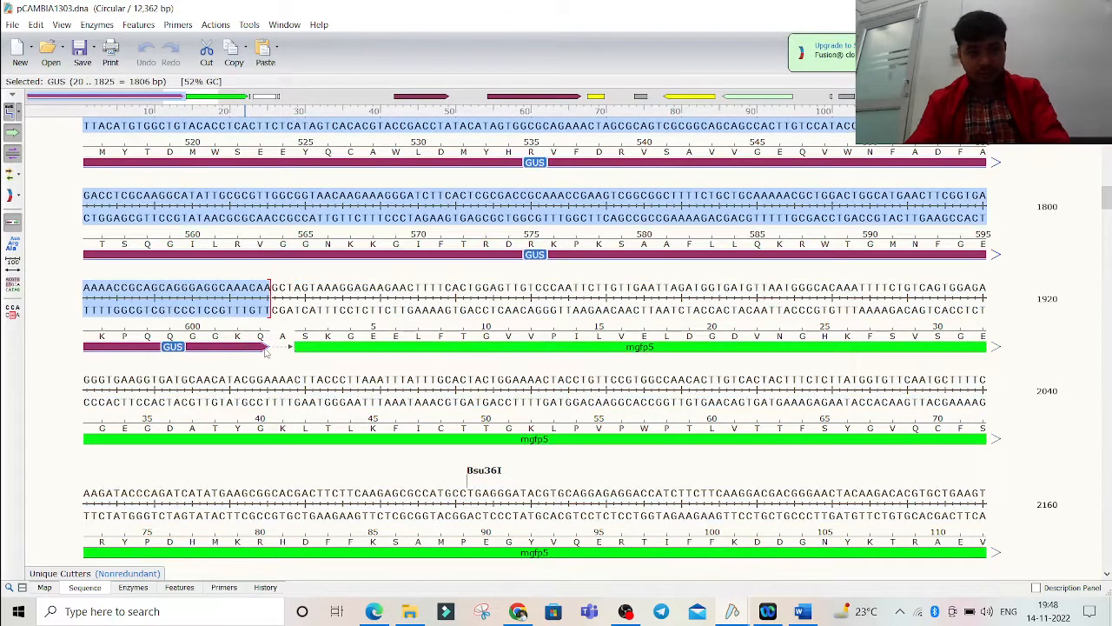
left_click(318, 349)
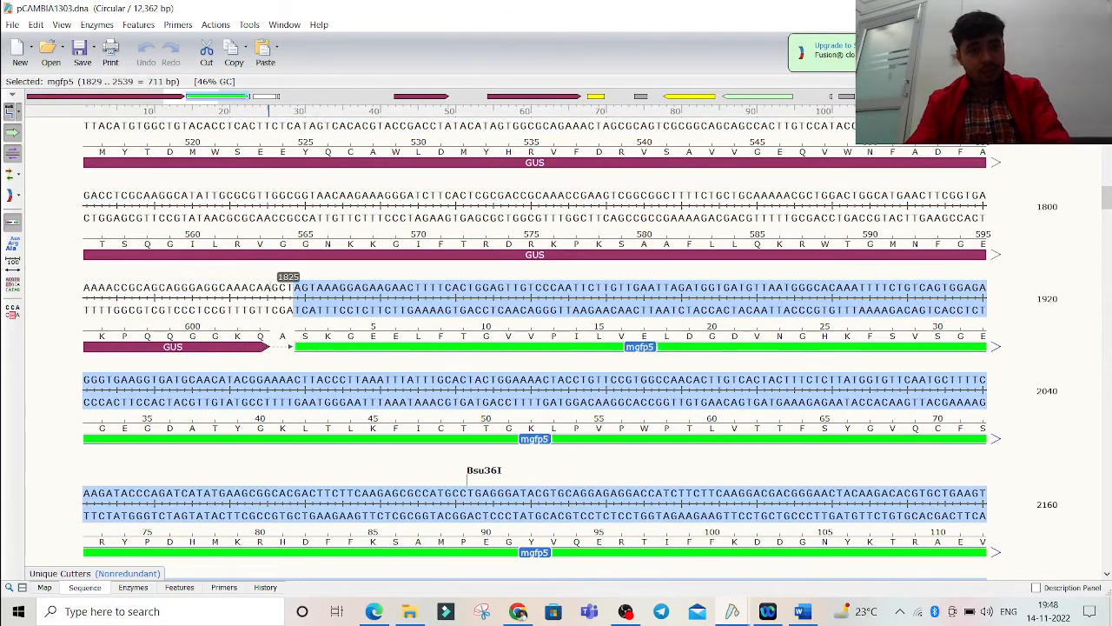
left_click_drag(272, 287, 286, 291)
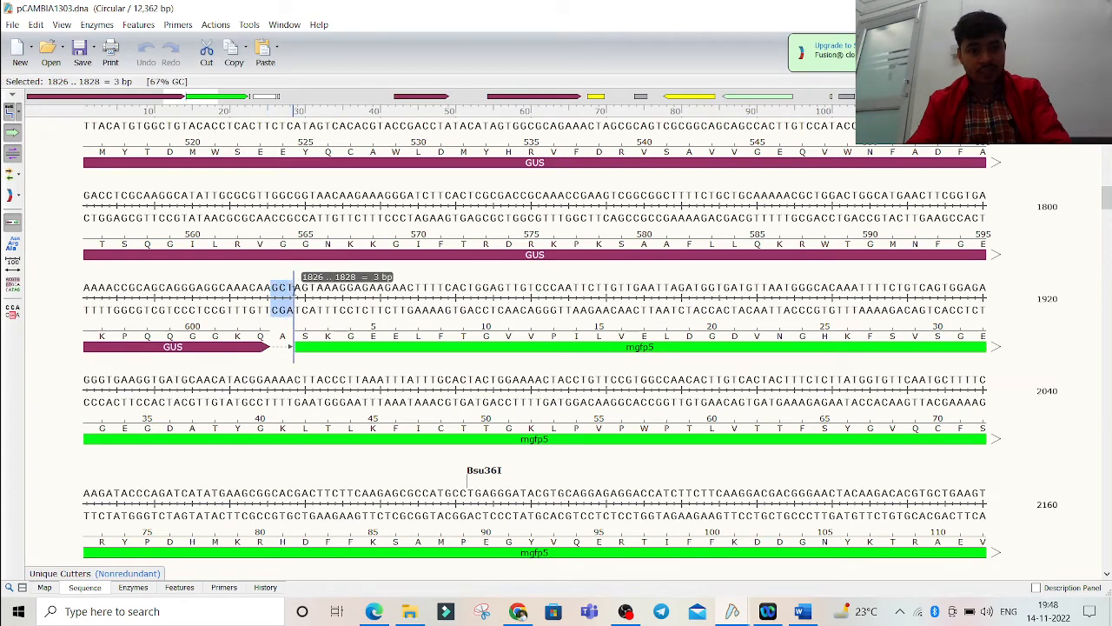
left_click(282, 337)
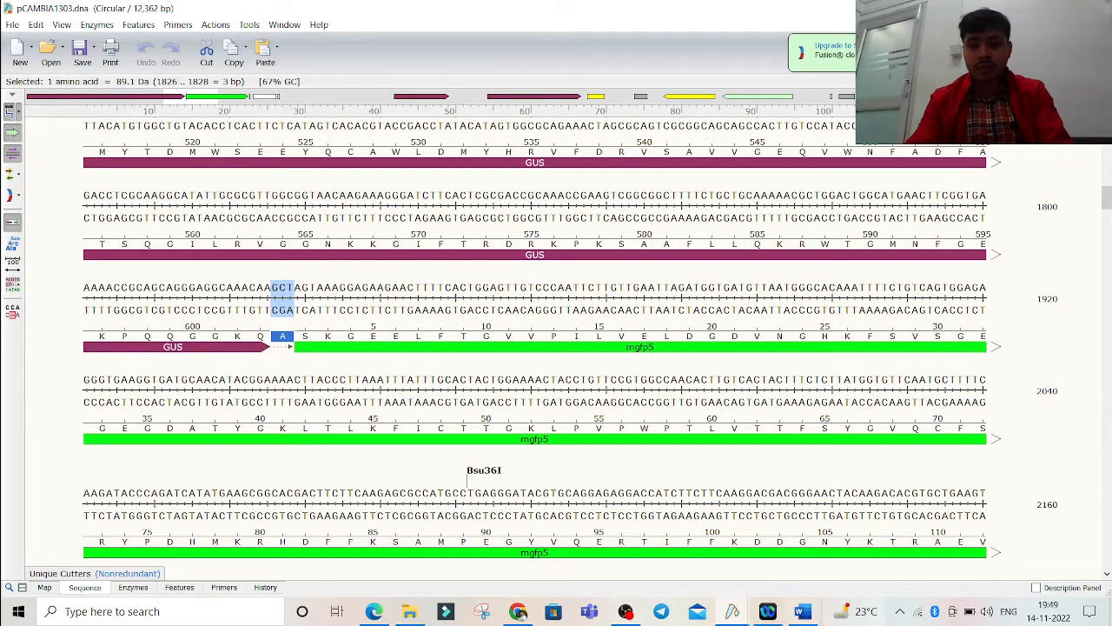
Switch to the Pro PAP document in Word and review the PAP1 sequence and the primer list below it.
left_click(803, 610)
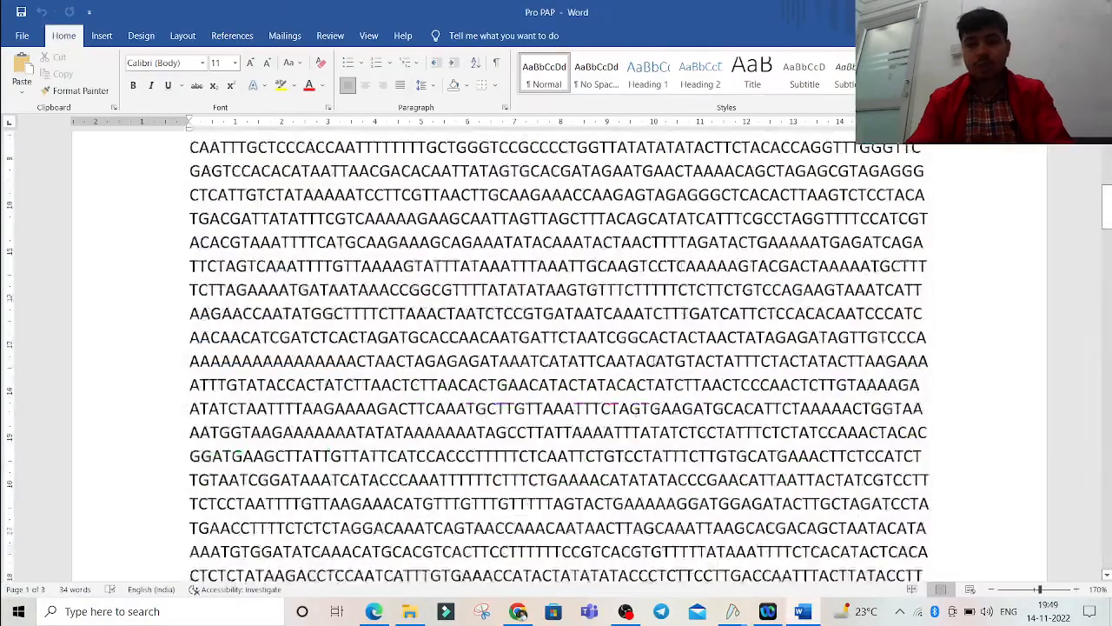
scroll(653, 359, "down", 10)
scroll(653, 359, "up", 2)
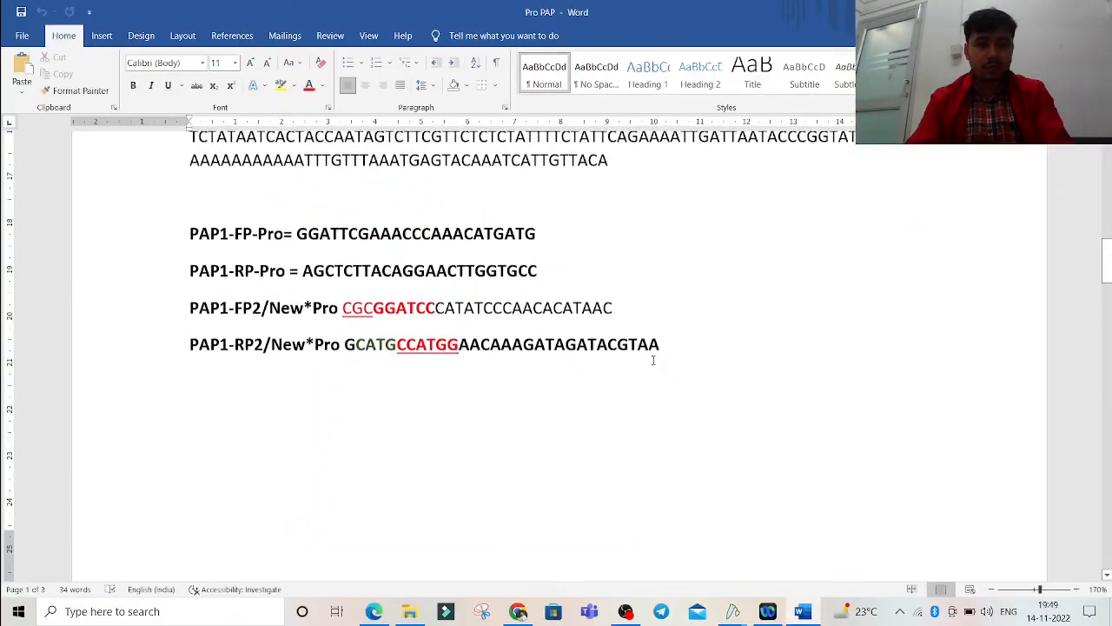
scroll(653, 359, "up", 1)
scroll(366, 409, "up", 12)
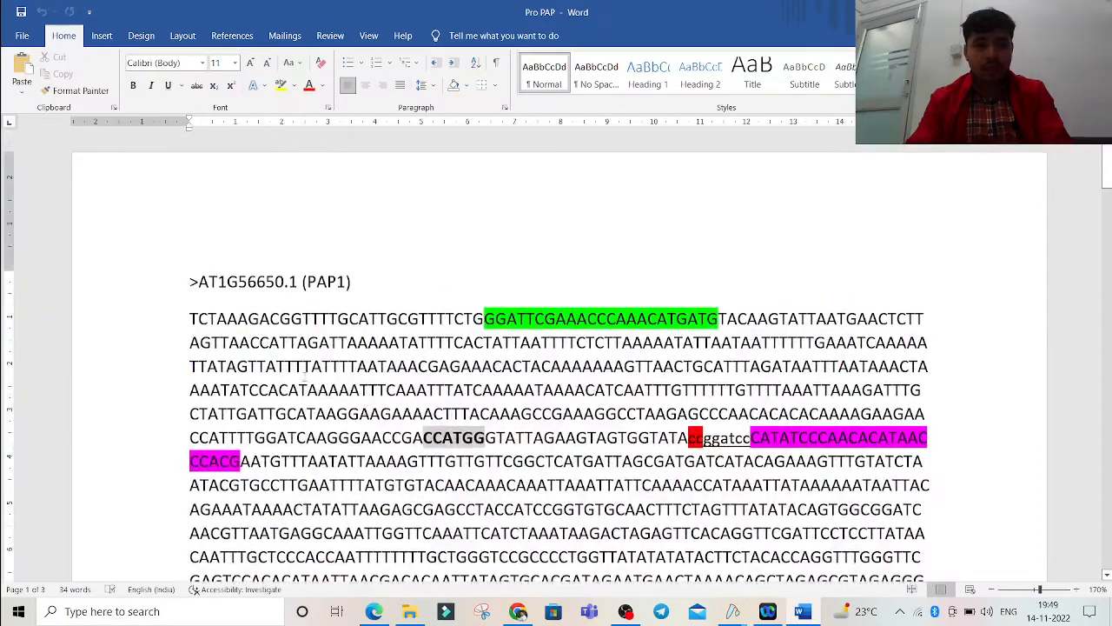
scroll(367, 409, "down", 12)
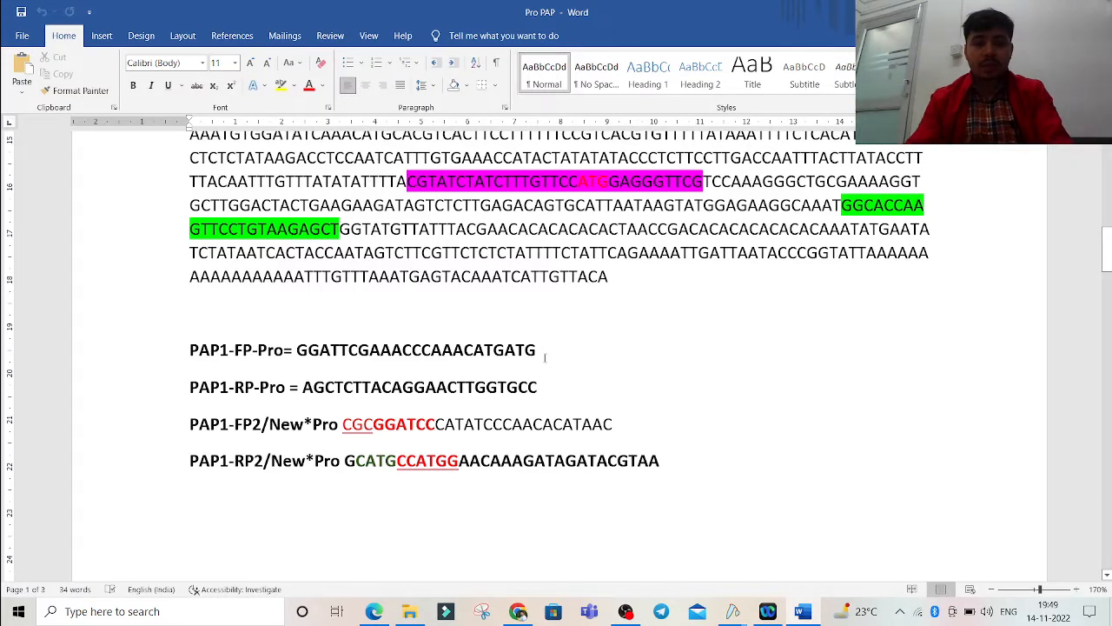
Point out the PAP1-FP-Pro and PAP1-RP-Pro primer sequences by selecting each in turn, and clear the selection.
left_click_drag(539, 352, 296, 351)
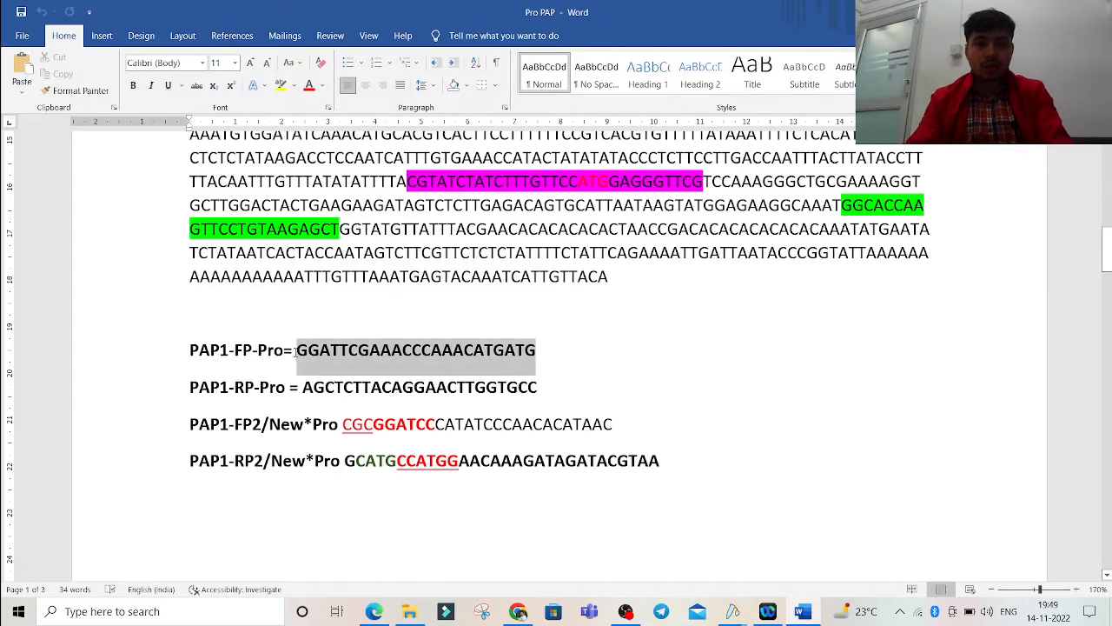
left_click_drag(540, 388, 302, 388)
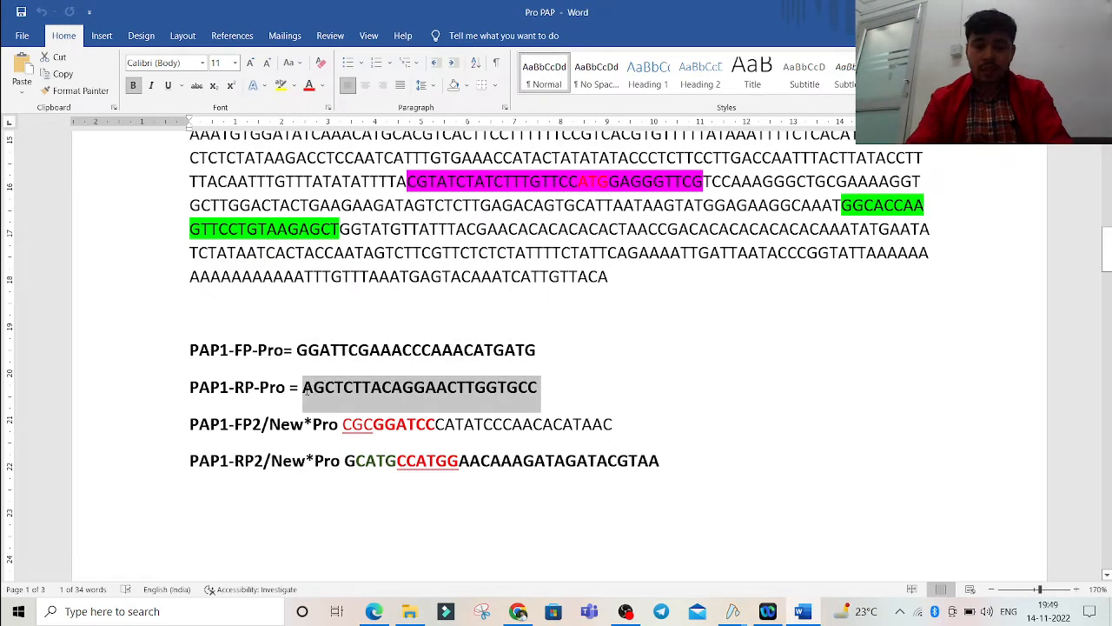
left_click(634, 424)
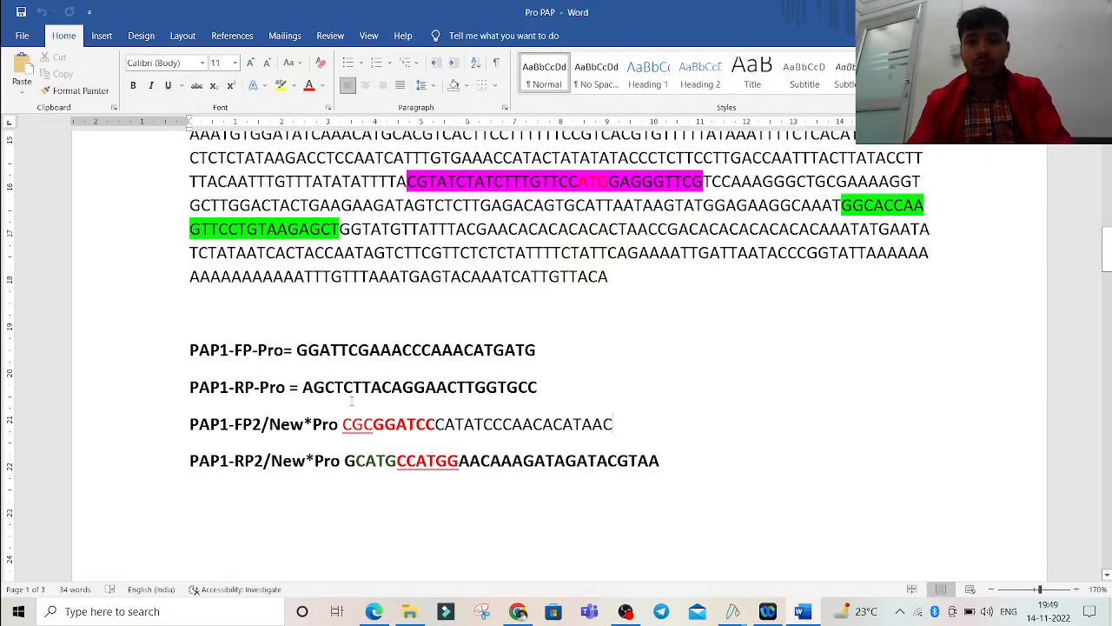
Zoom out to 110% and count the characters from the green forward primer site through the green reverse primer site.
scroll(351, 400, "up", 1)
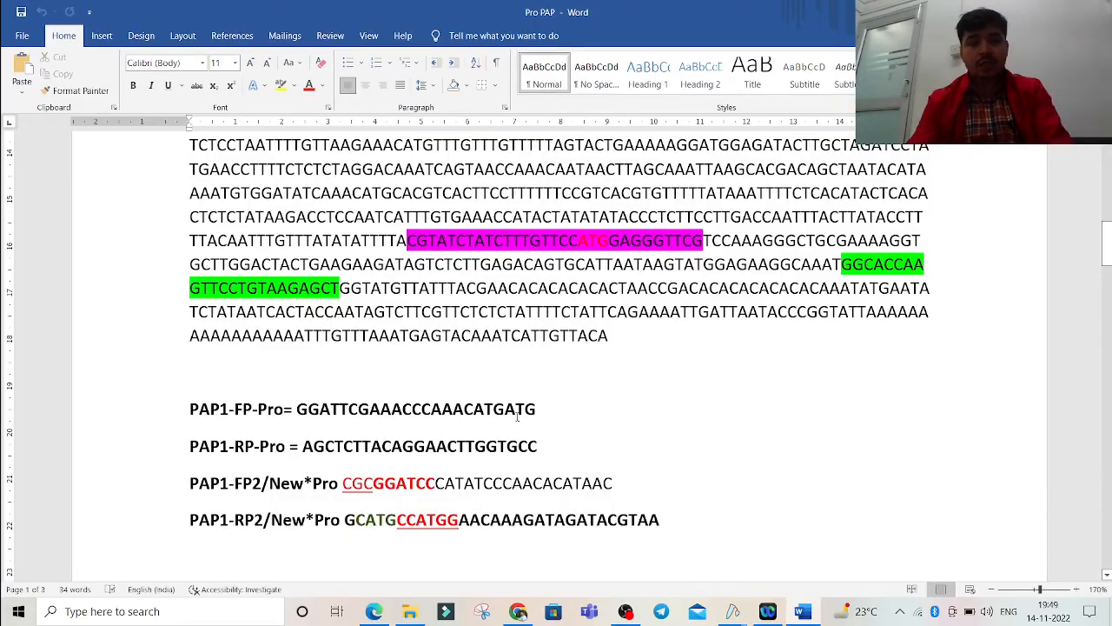
scroll(531, 409, "up", 1)
scroll(531, 409, "down", 5, "ctrl")
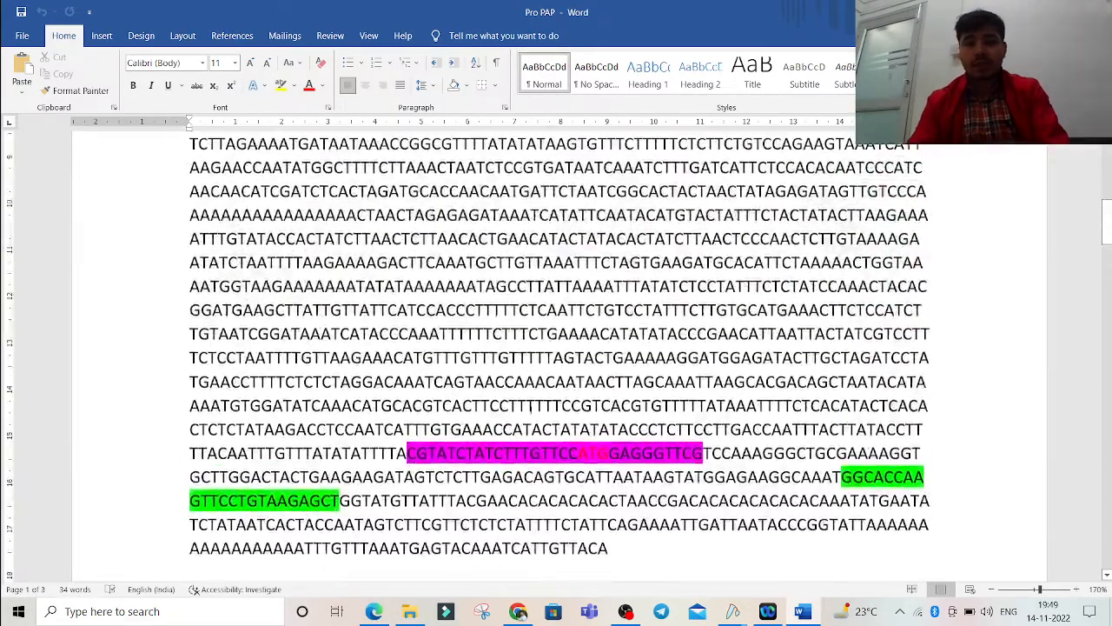
scroll(531, 409, "down", 1, "ctrl")
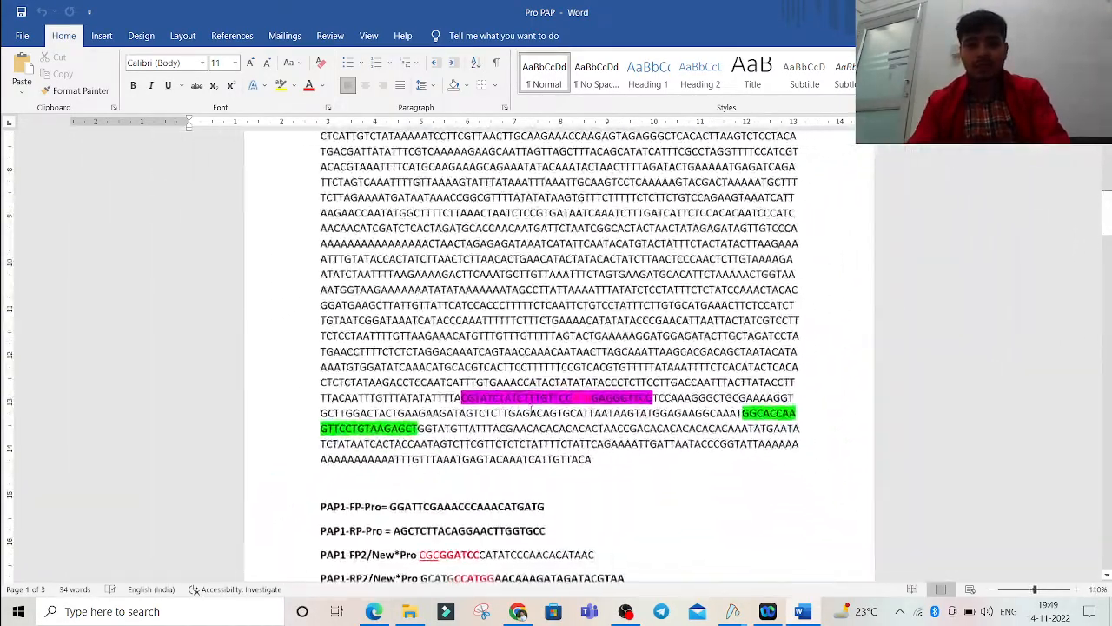
scroll(516, 204, "up", 10)
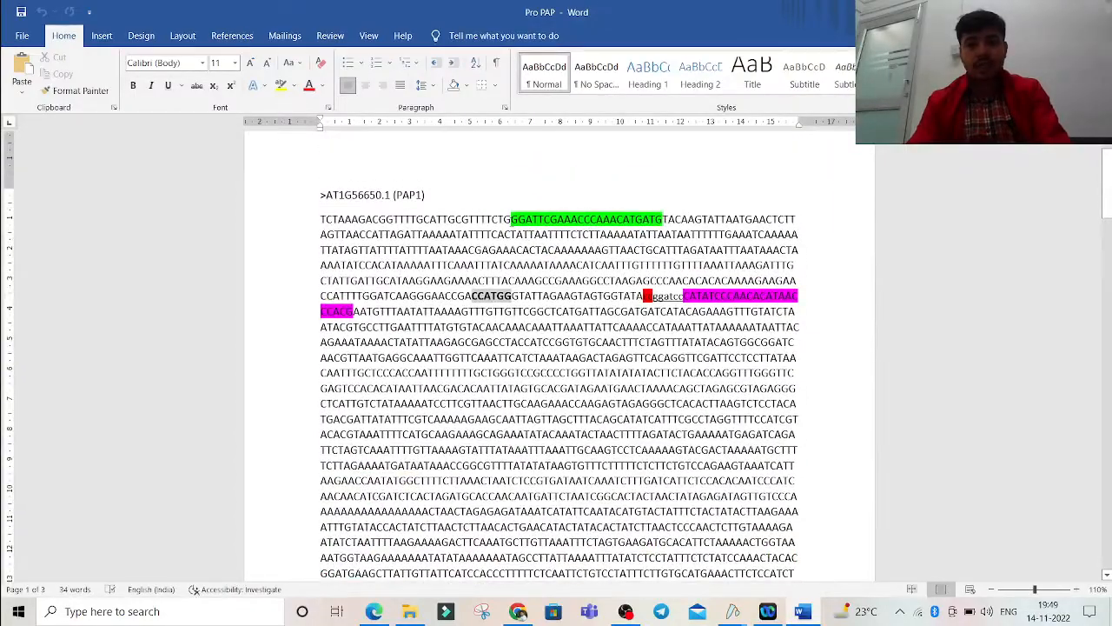
left_click_drag(512, 215, 591, 536)
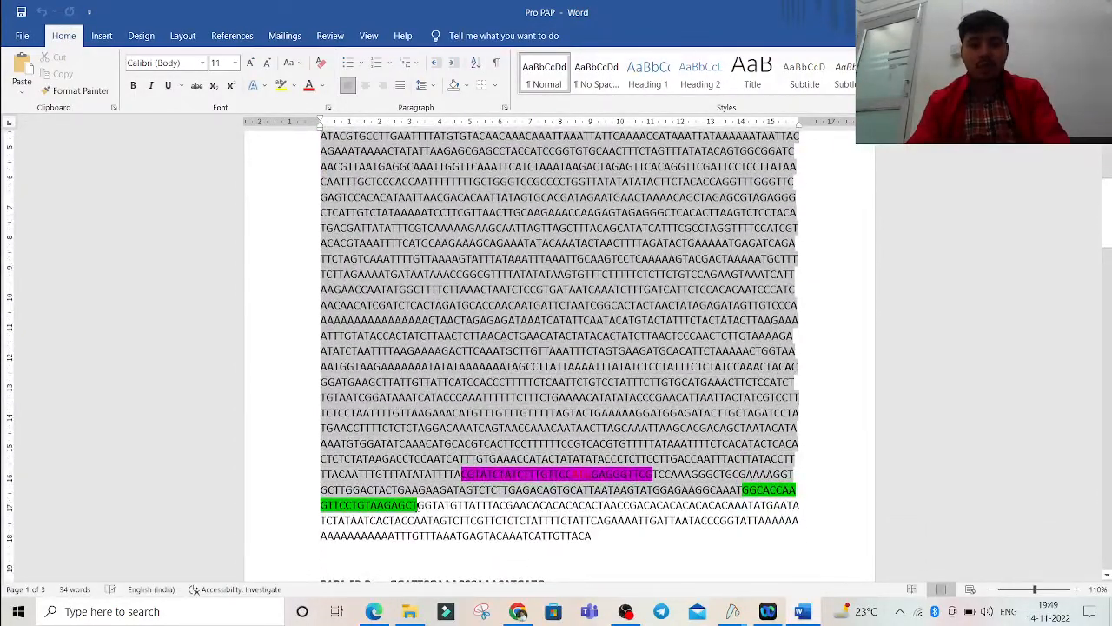
left_click(76, 589)
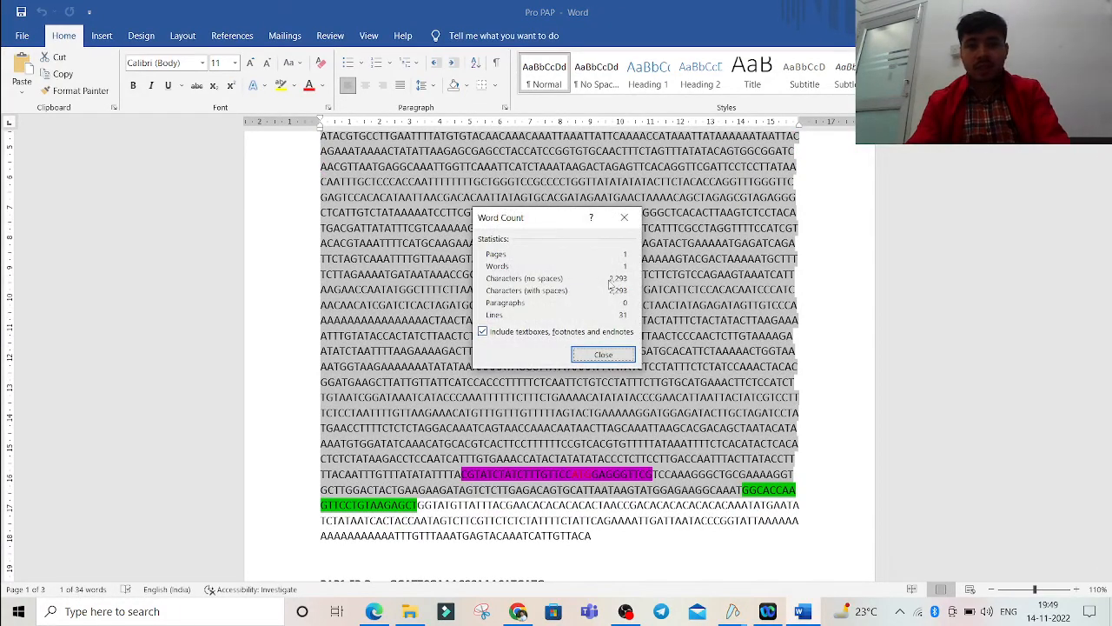
left_click(623, 217)
Count the characters from the magenta forward primer site through the magenta reverse primer site, and return to the primer list with the selection cleared.
left_click(649, 475)
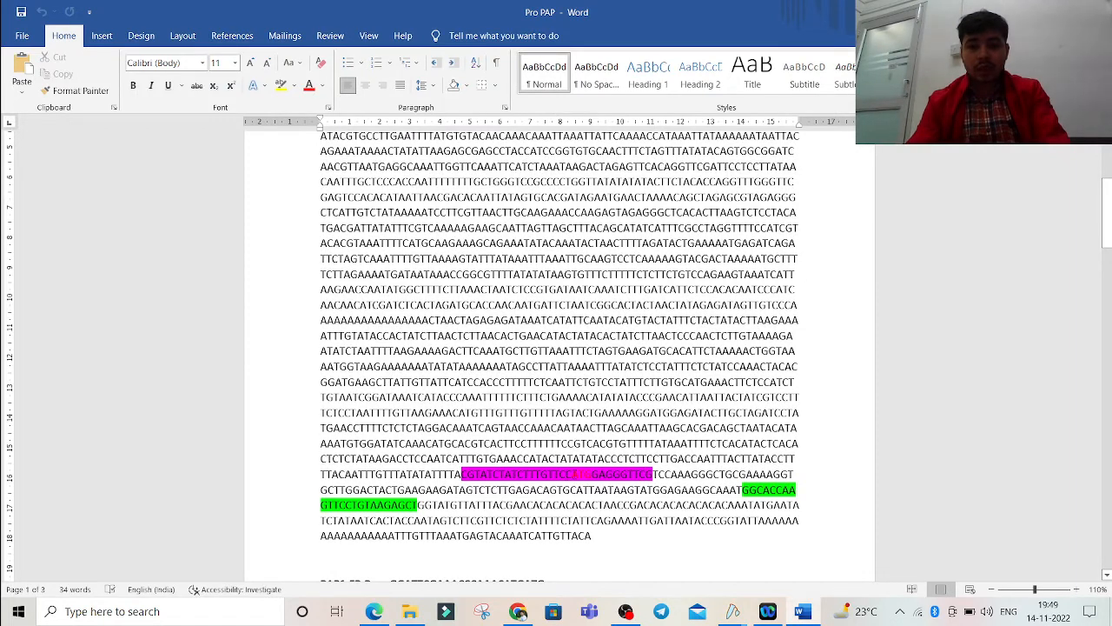
key("shift+Up")
key("shift+Up")
key("shift+Up")
key("shift+Up")
key("shift+Up")
key("shift+Up")
key("shift+Up")
key("shift+Up")
key("shift+Up")
key("shift+Up")
key("shift+Up")
key("shift+Up")
key("shift+Up")
key("shift+Up")
key("shift+Up")
key("shift+Up")
key("shift+Up")
key("shift+Up")
key("shift+Up")
key("shift+Up")
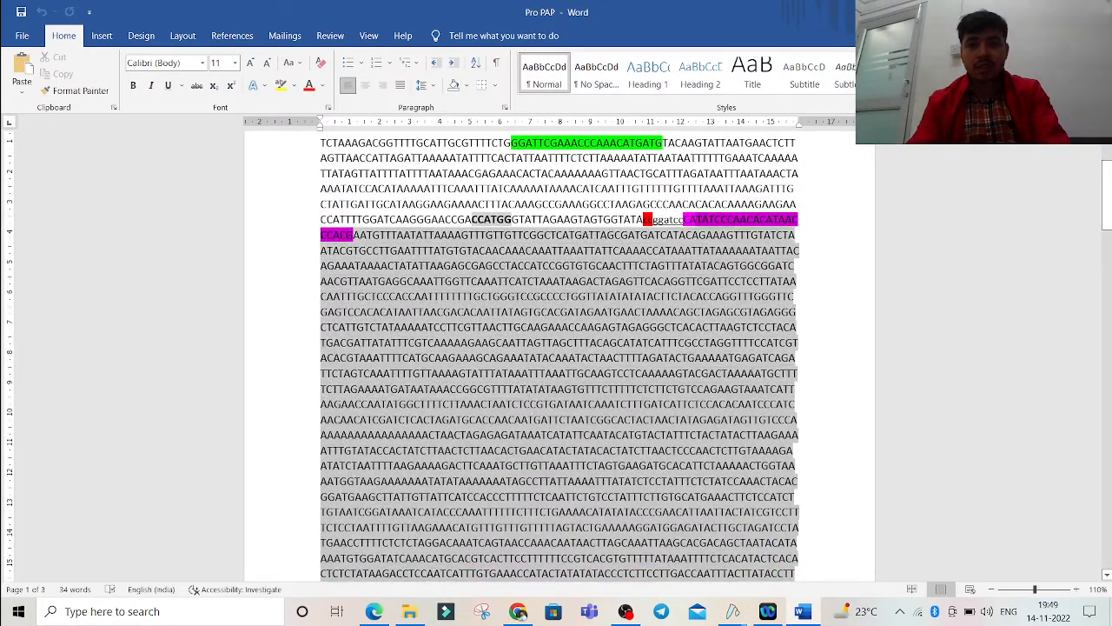
key("shift+Right")
left_click(78, 590)
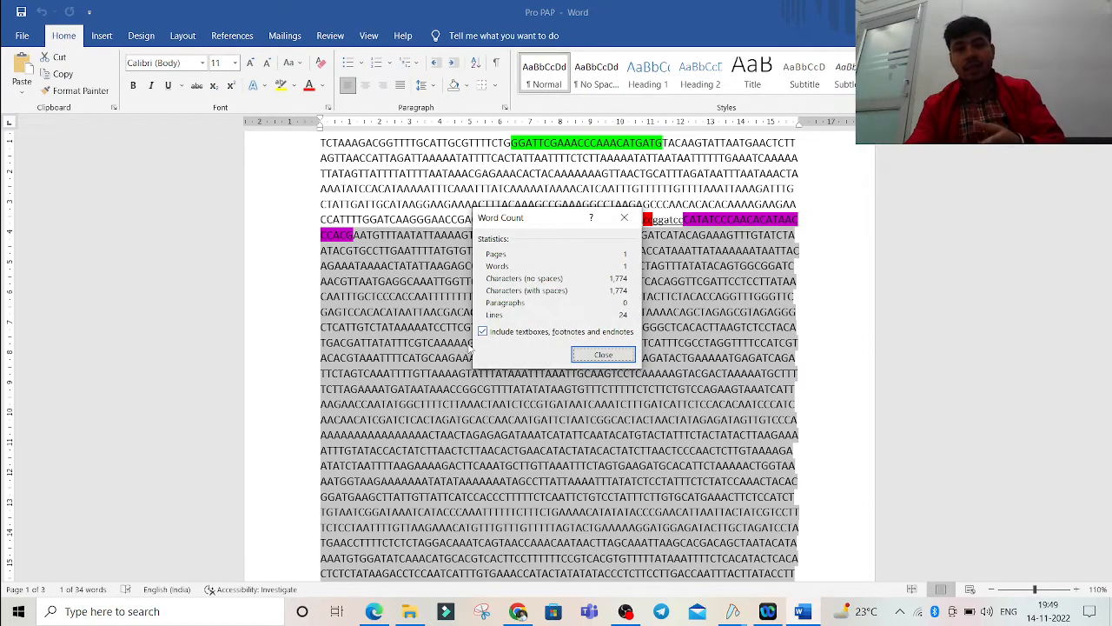
left_click(624, 222)
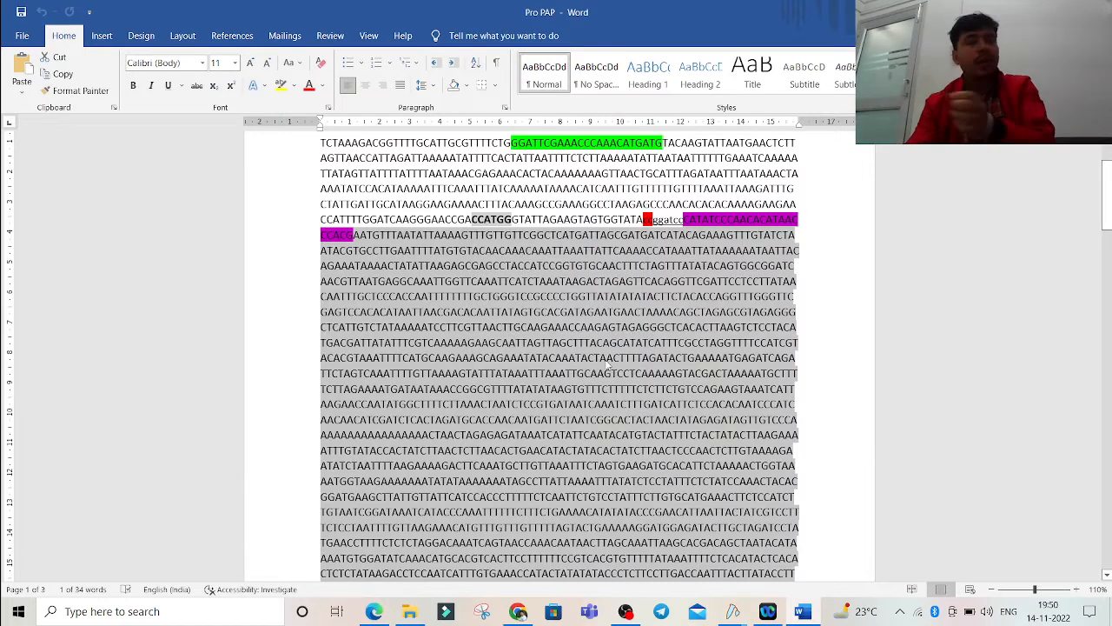
scroll(611, 370, "down", 4)
left_click(650, 485)
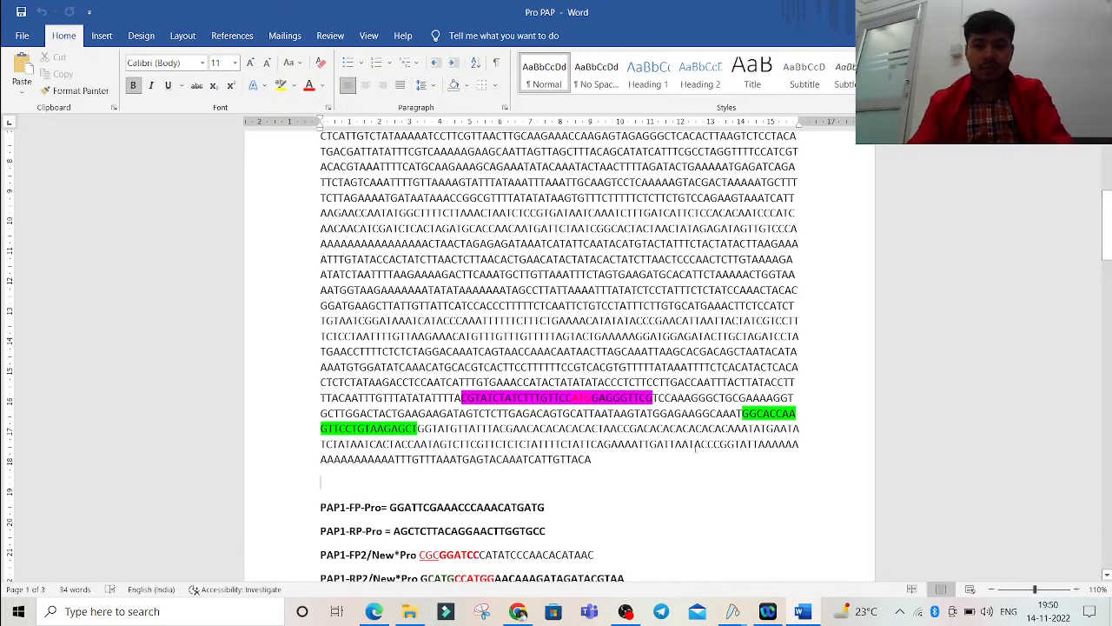
scroll(606, 462, "down", 2)
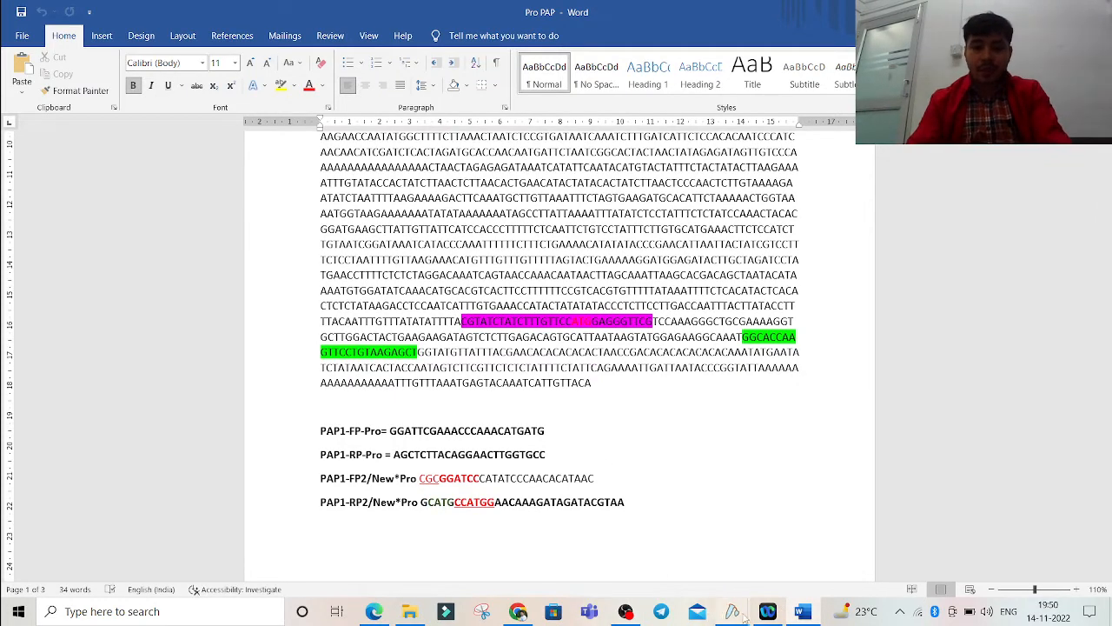
Switch to pCAMBIA1303.dna in SnapGene and examine the NcoI recognition site at the start of the sequence.
mouse_move(744, 615)
left_click(783, 553)
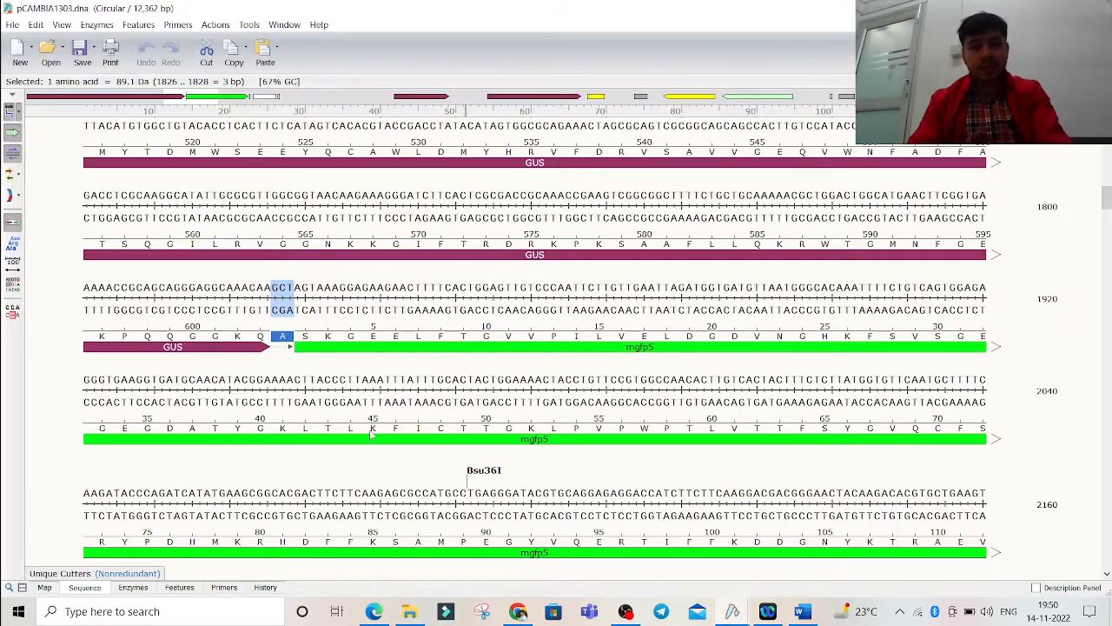
scroll(304, 393, "up", 20)
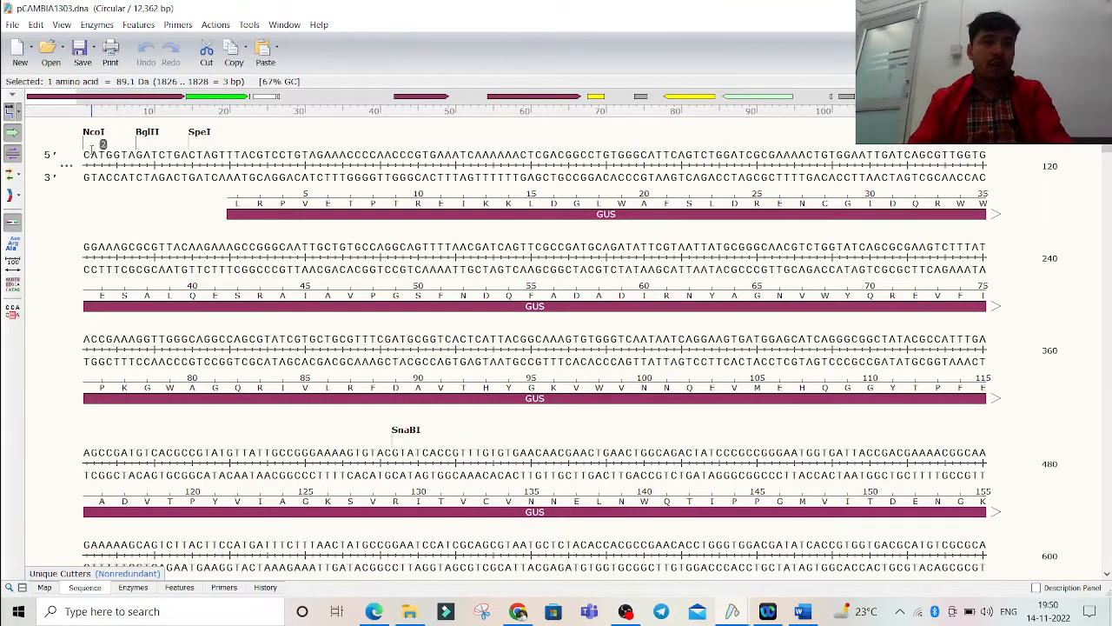
mouse_move(90, 136)
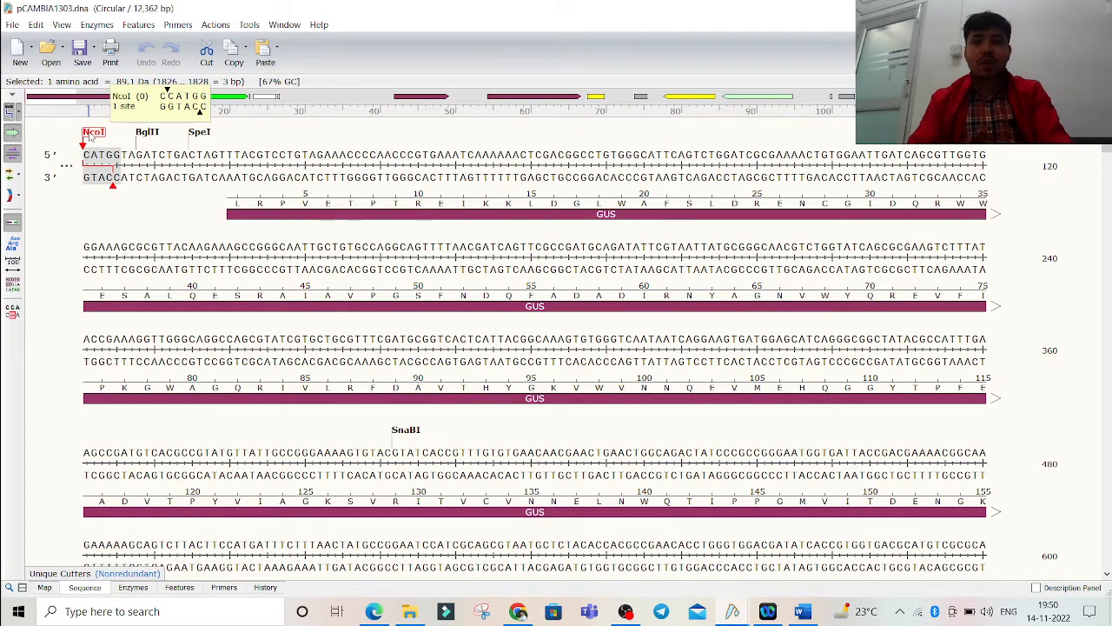
Switch to Word and point out CCATGG in the PAP1-RP2/New*Pro primer and GGATCC in the PAP1-FP2/New*Pro primer by selecting them.
left_click(803, 611)
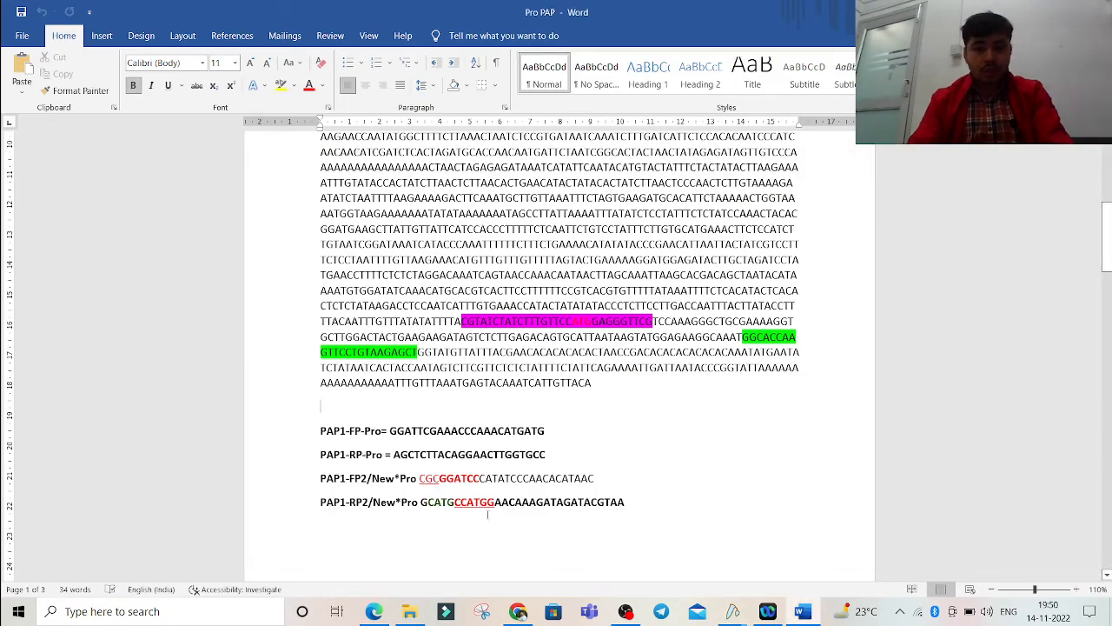
left_click_drag(454, 502, 495, 502)
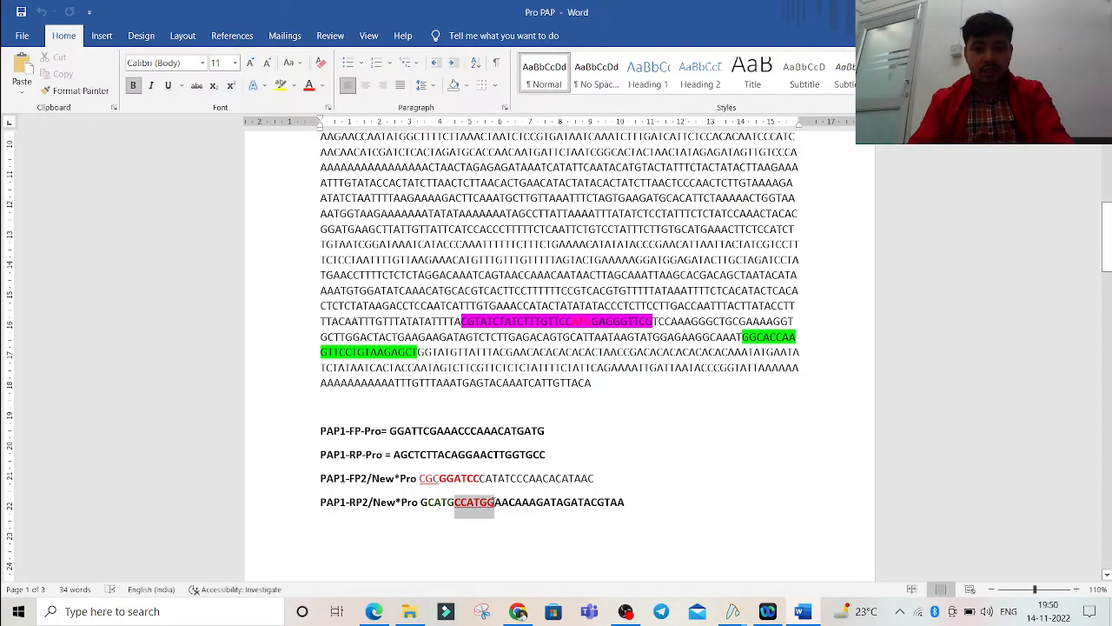
left_click_drag(349, 503, 354, 504)
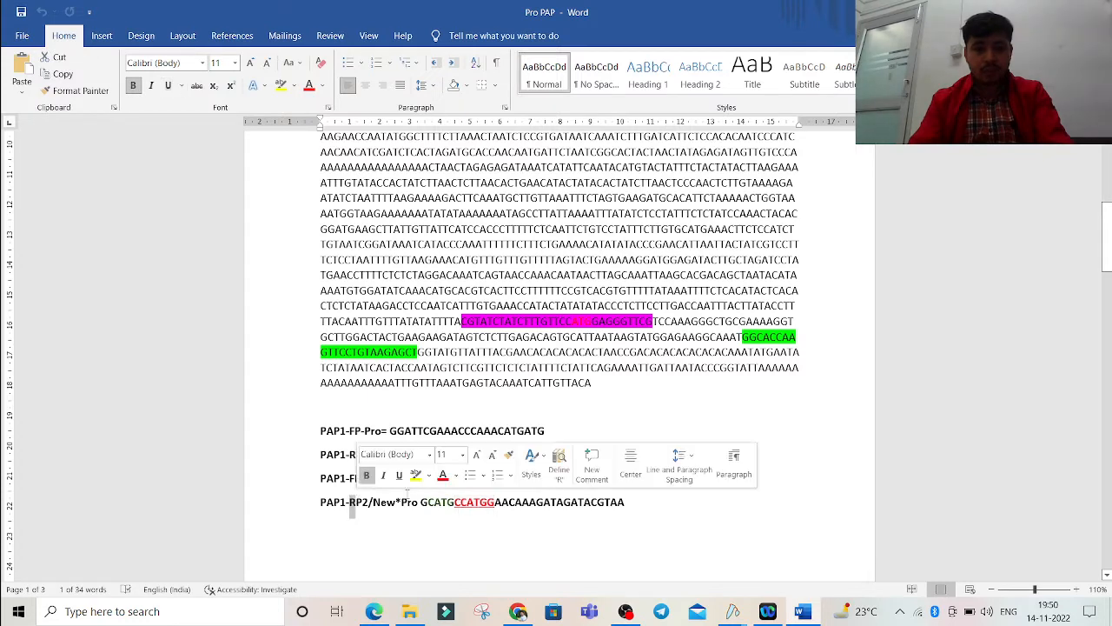
left_click(438, 528)
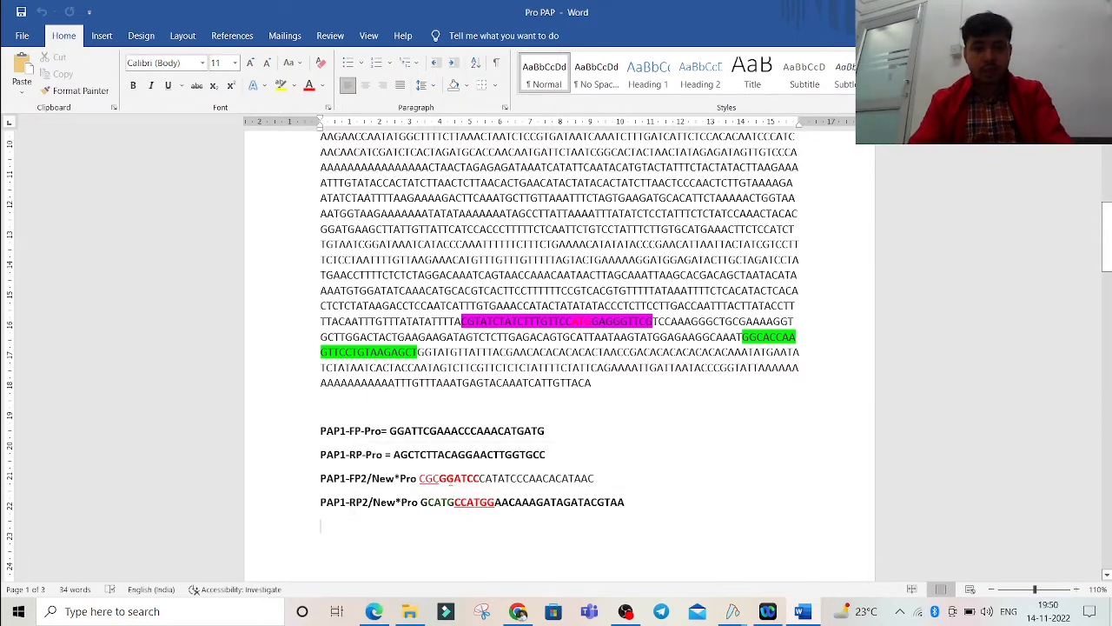
left_click_drag(480, 479, 441, 480)
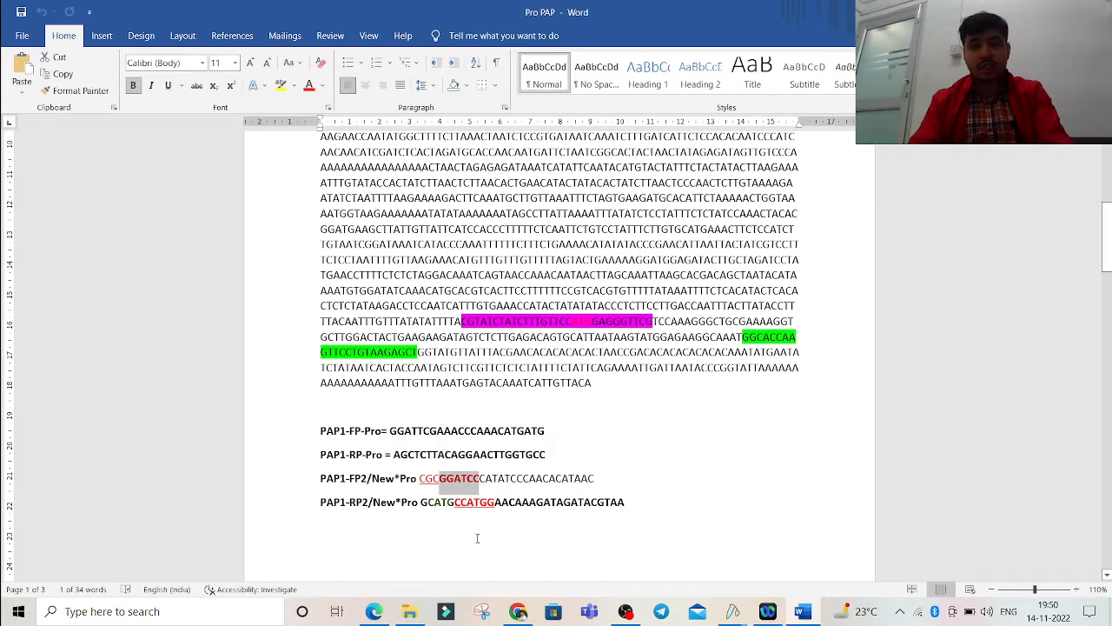
left_click(477, 538)
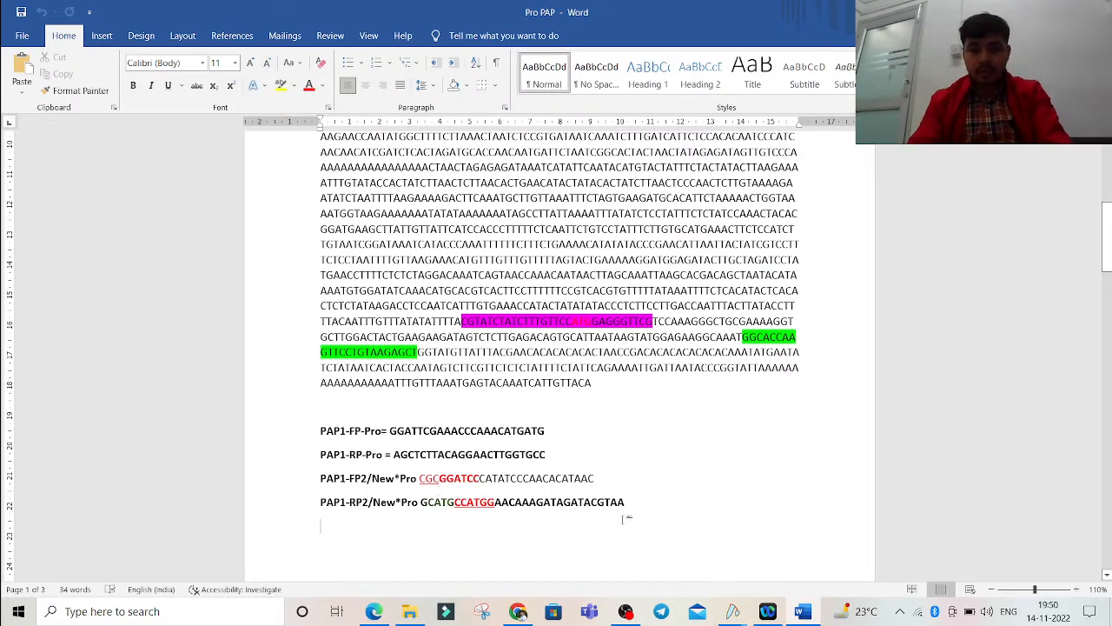
Point out the CCATGG motif around the red ATG in the magenta reverse primer site by selecting it, and clear the selection.
scroll(622, 519, "up", 2)
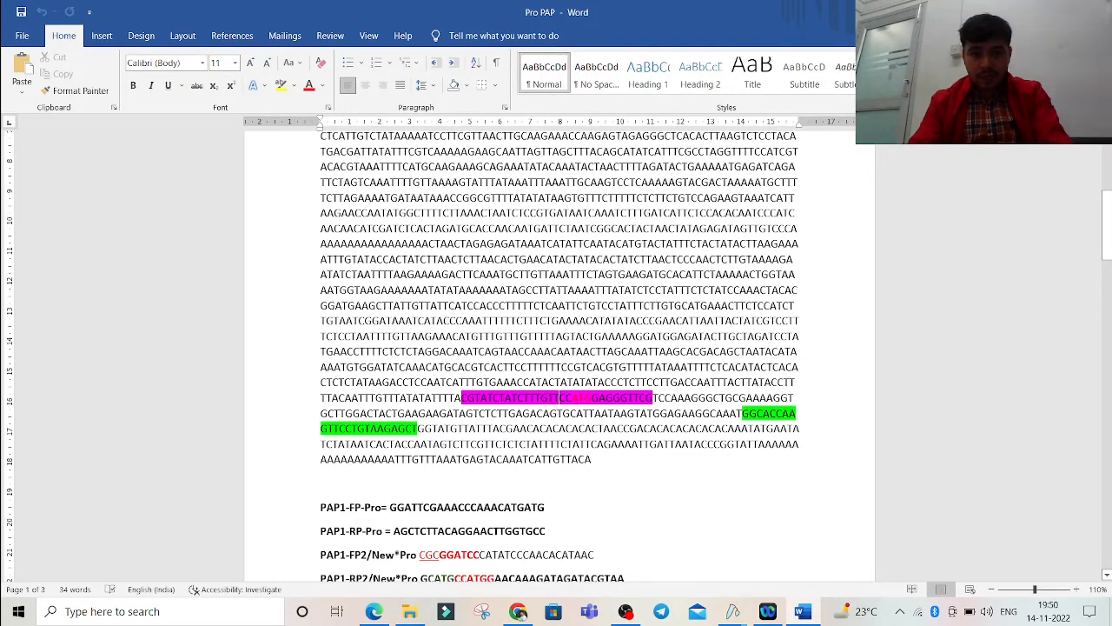
left_click_drag(559, 398, 599, 400)
left_click(564, 420)
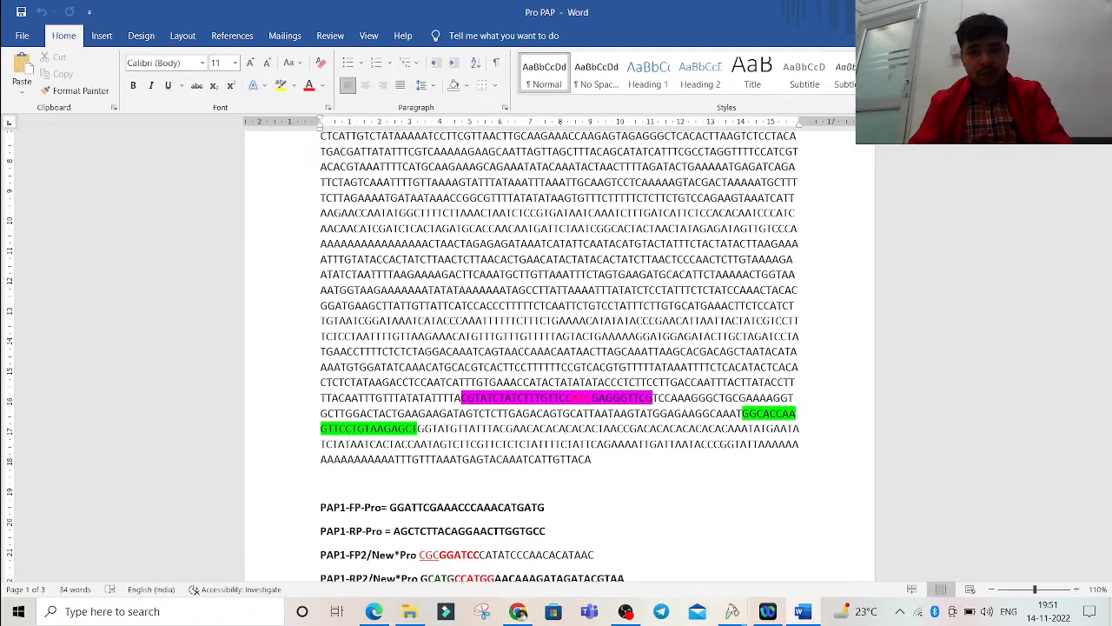
Switch to pCAMBIA1303.dna in SnapGene and select bases 1 to 11,575, from the NcoI site through the end of the BamHI site.
mouse_move(732, 611)
left_click(773, 554)
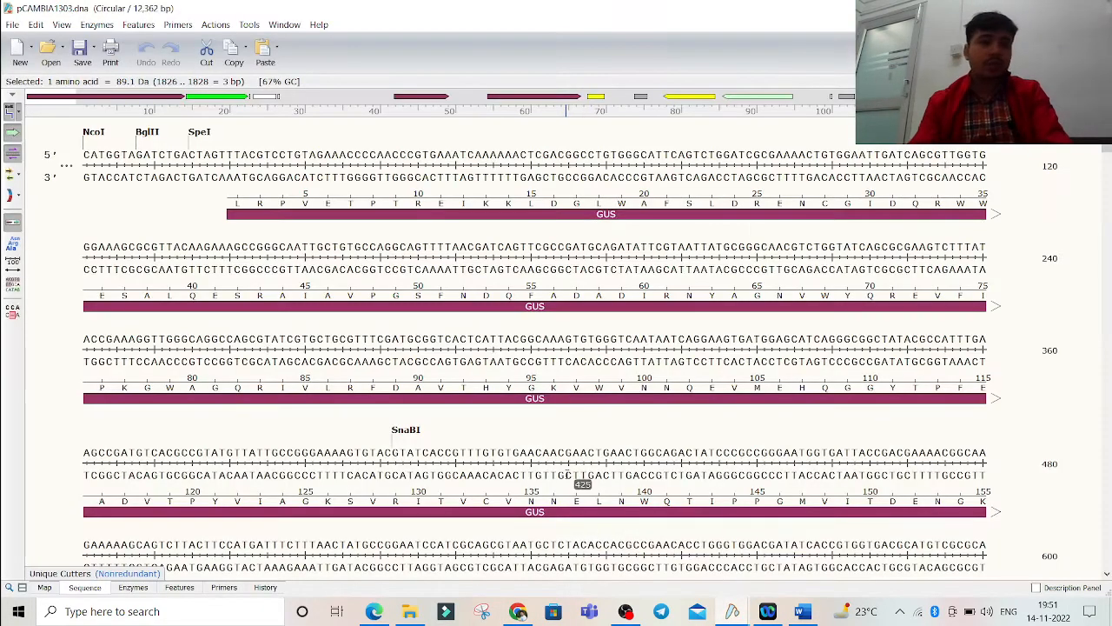
left_click_drag(84, 160, 461, 239)
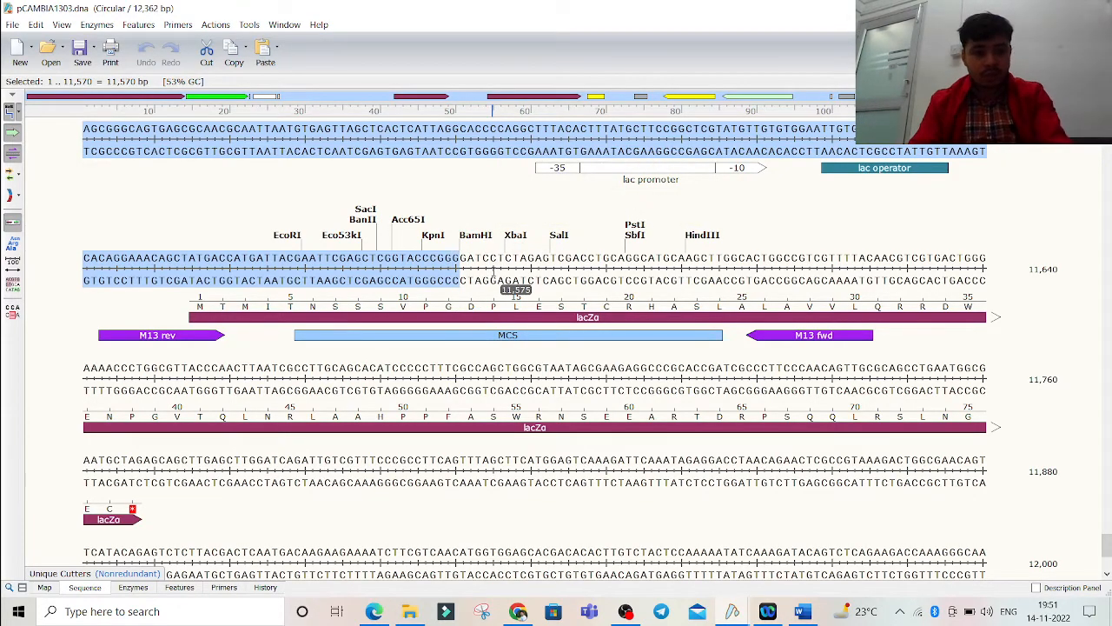
key("shift+Right")
key("shift+Right")
key("shift+Right")
key("shift+Right")
key("shift+Right")
key("shift+Right")
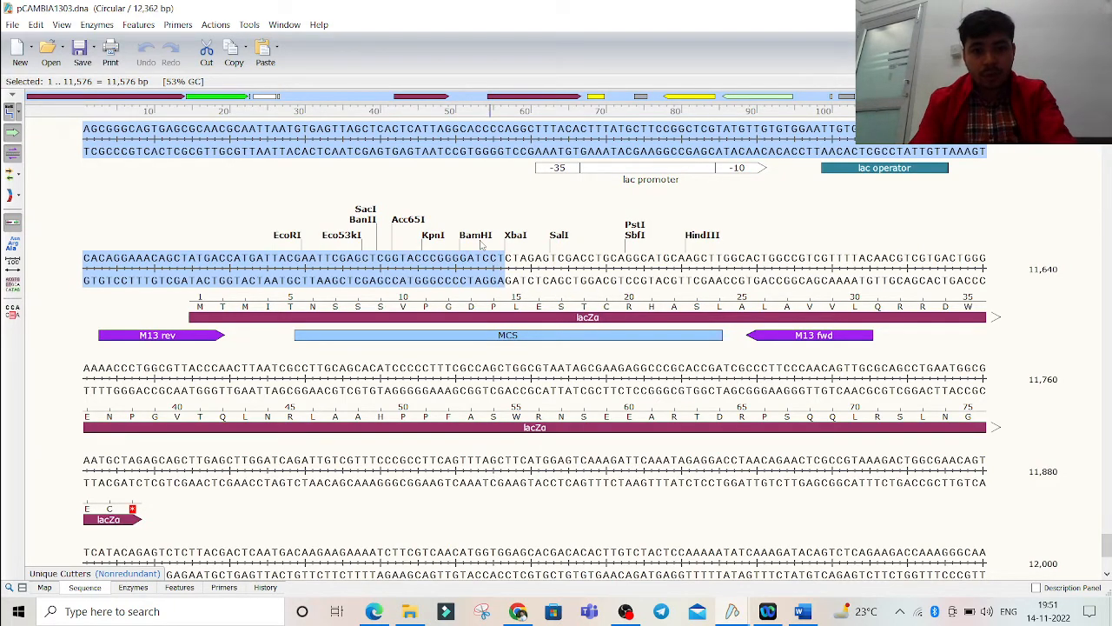
mouse_move(478, 243)
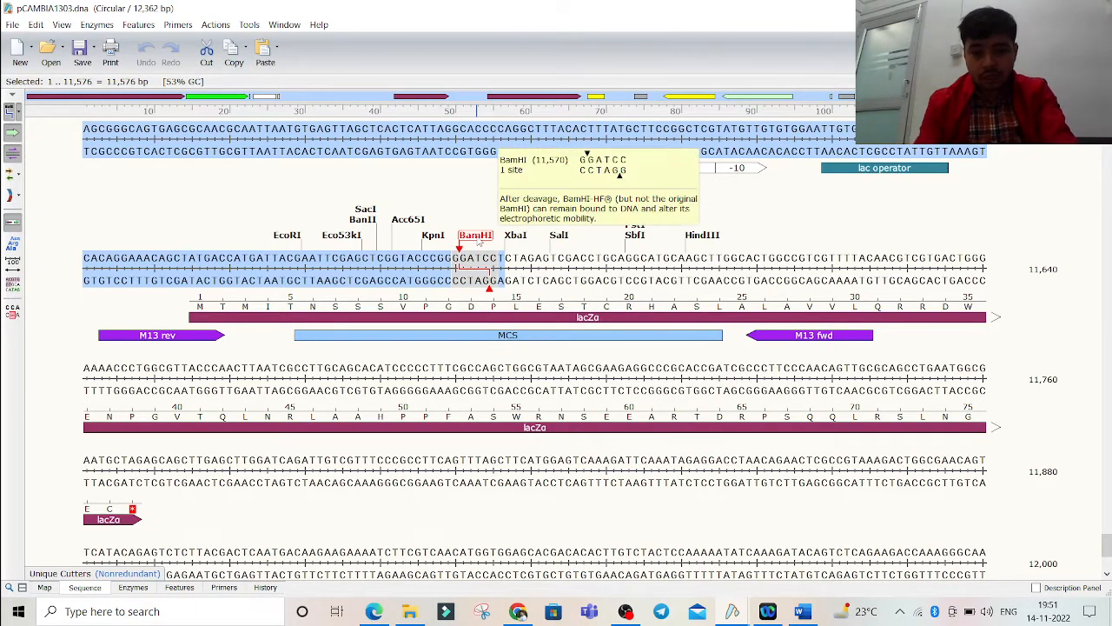
key("shift+Left")
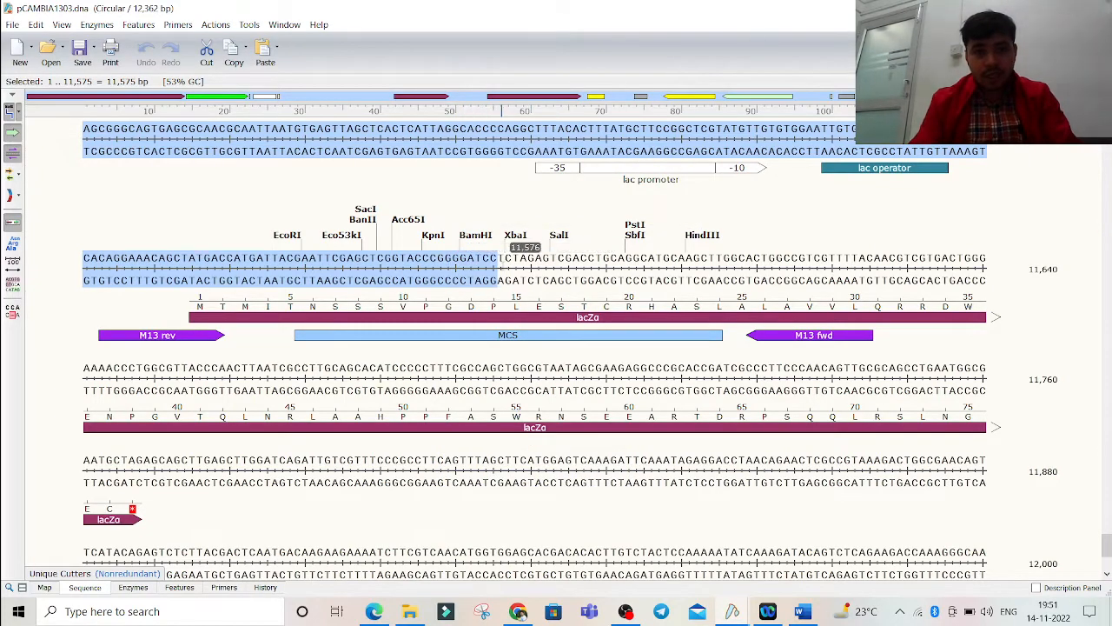
Switch to Word to recheck the primer list below the PAP1 sequence, and return to pCAMBIA1303.dna in SnapGene.
left_click(803, 611)
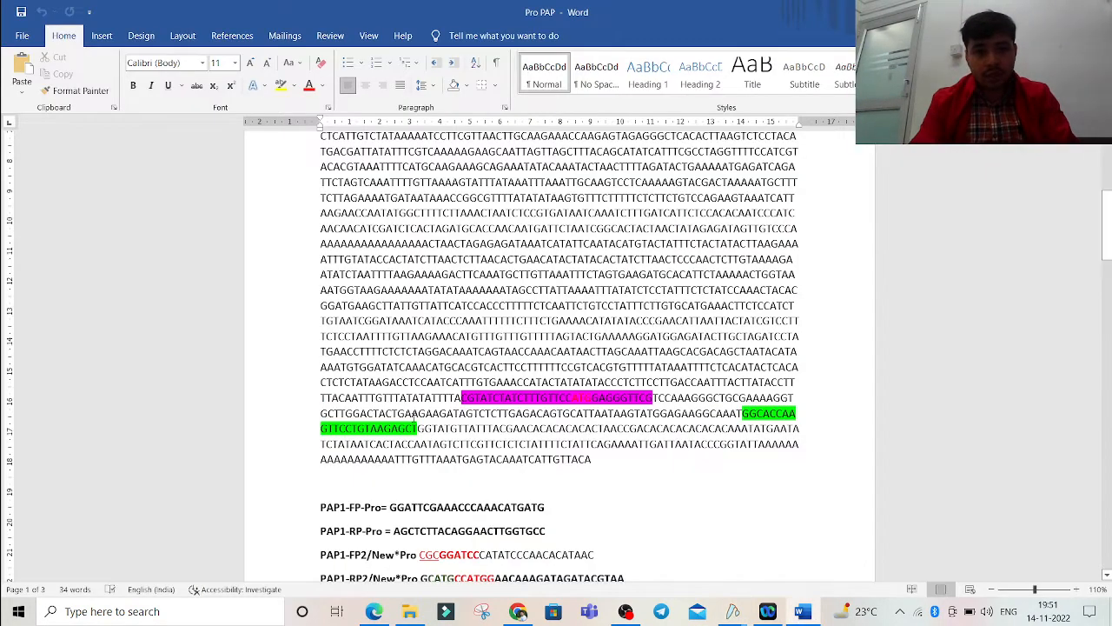
scroll(445, 535, "down", 1)
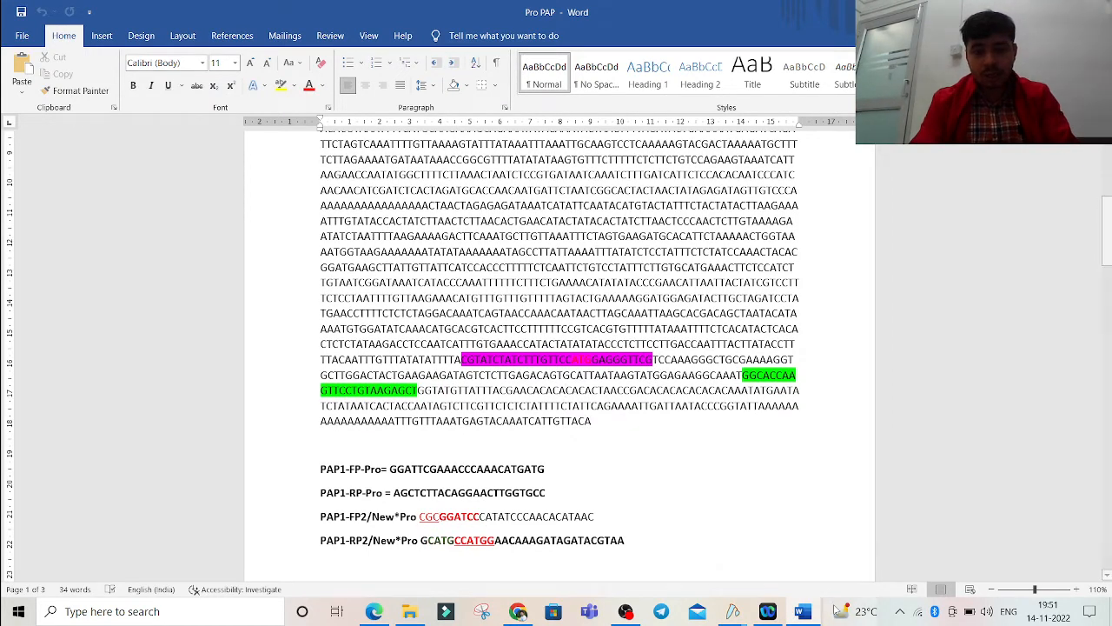
left_click(732, 613)
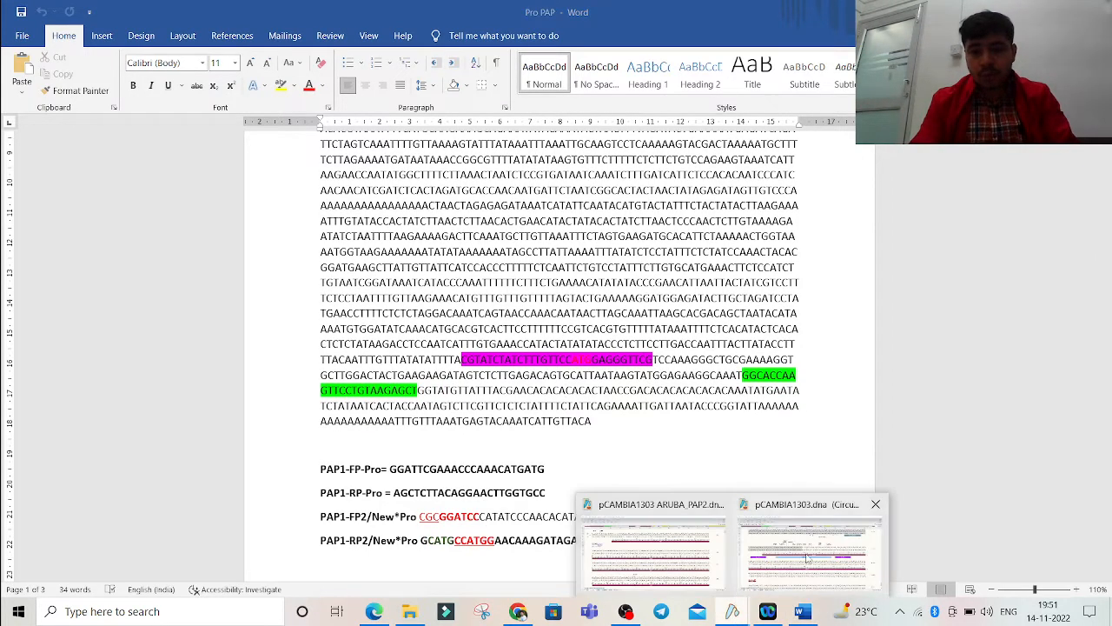
left_click(808, 560)
Point out the CaMV 35S promoter at the end of the vector and the BamHI site in the MCS by selecting each.
scroll(511, 279, "up", 1)
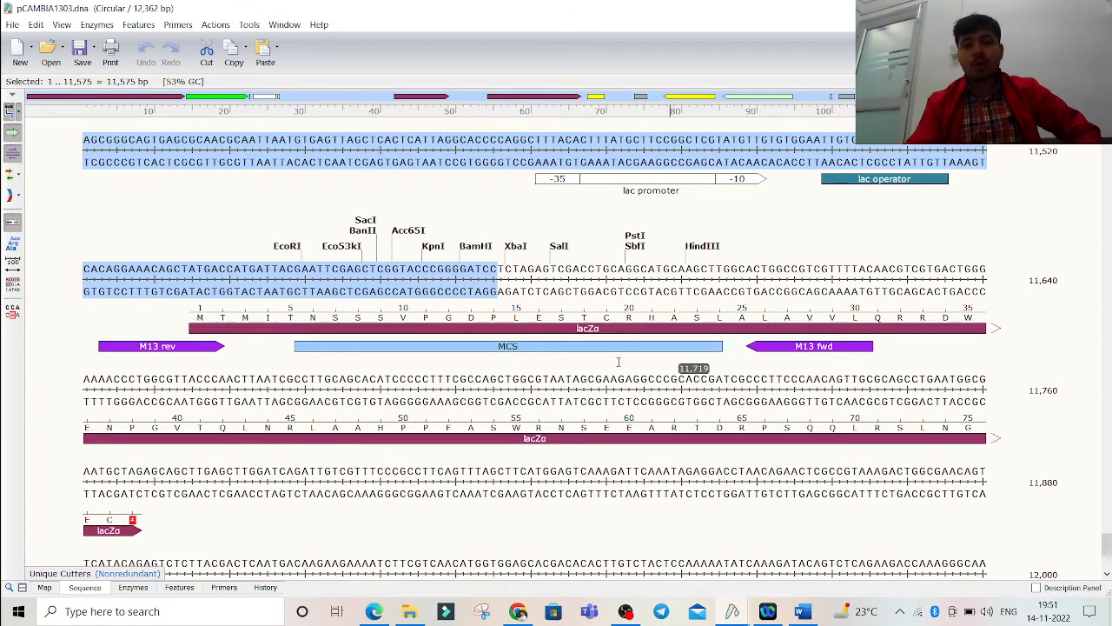
scroll(617, 362, "down", 5)
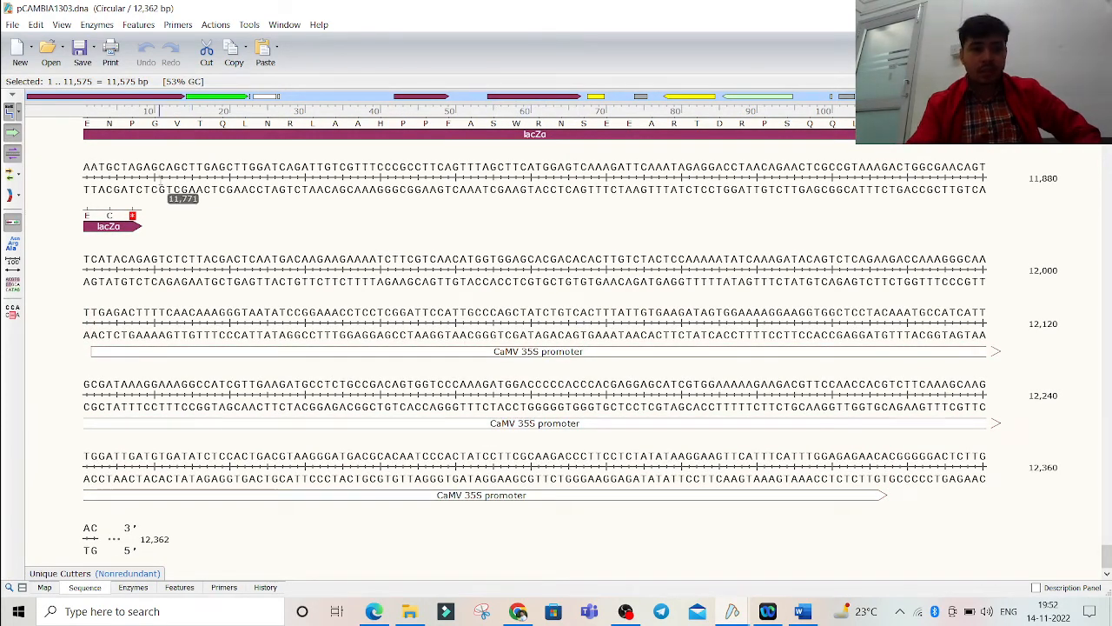
left_click(525, 352)
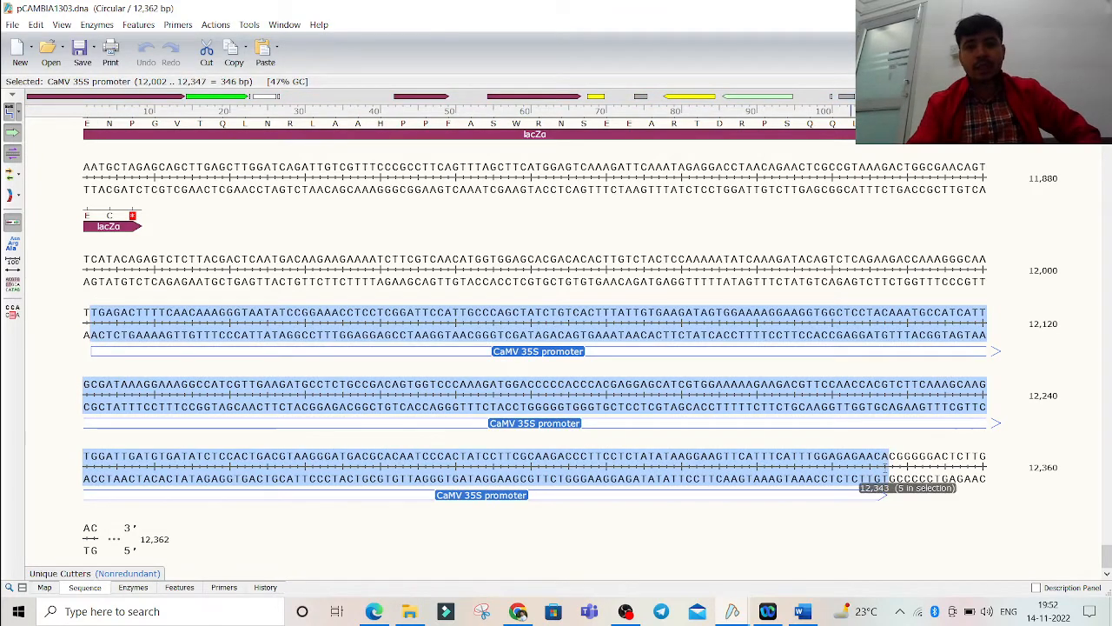
scroll(573, 385, "up", 2)
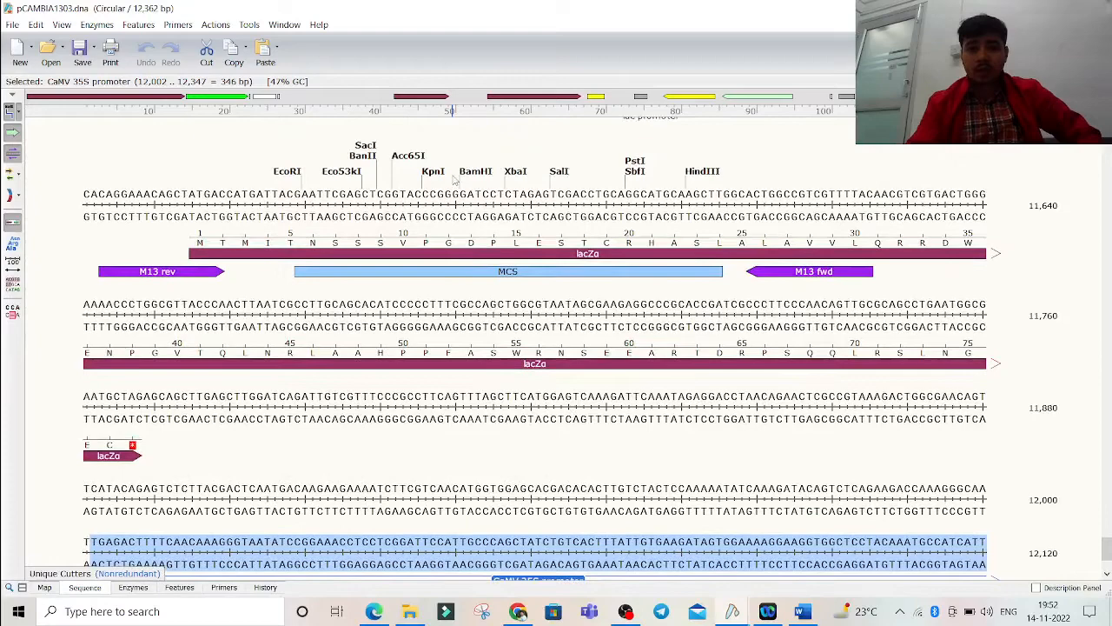
left_click(476, 171)
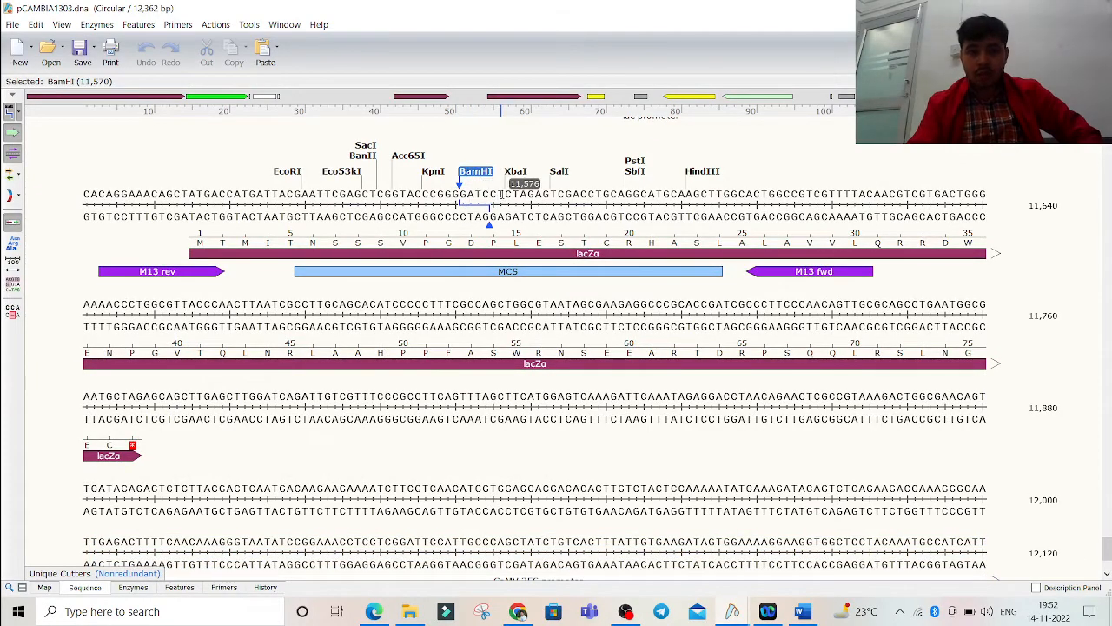
Select bases 11,576 to 12,360, from just after the BamHI site through the CaMV 35S promoter, and review the selected region.
left_click_drag(500, 194, 998, 467)
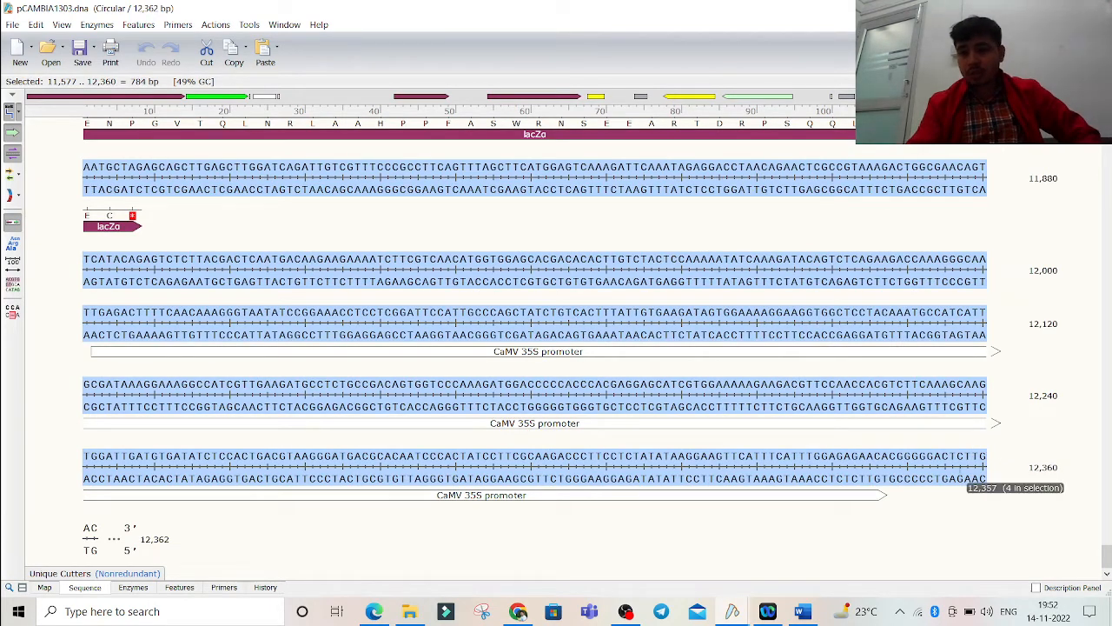
scroll(984, 470, "up", 3)
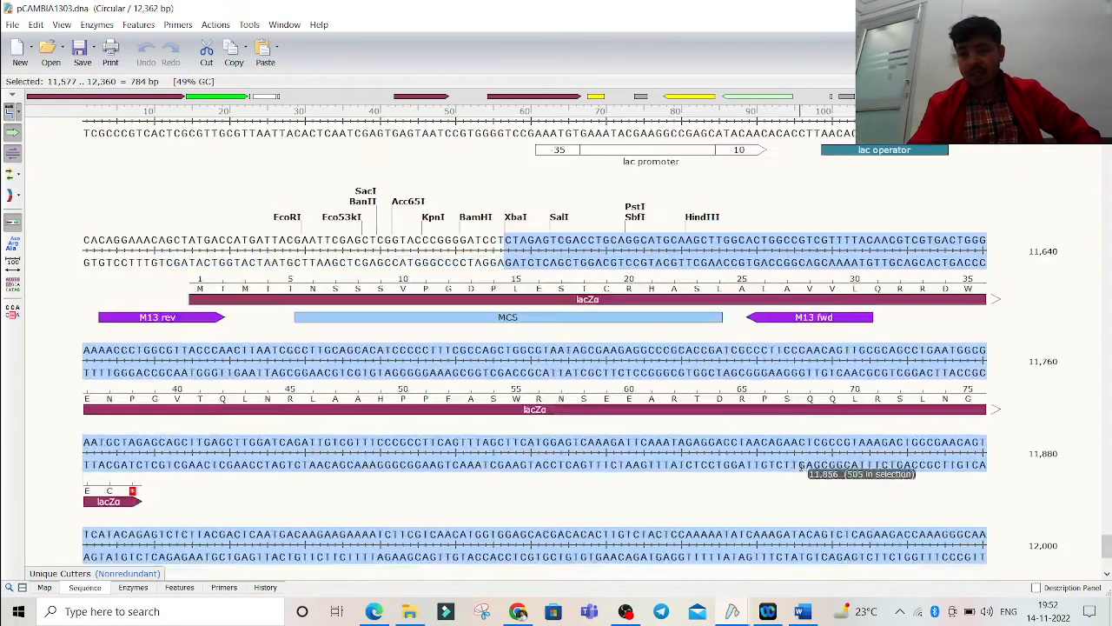
left_click(534, 252)
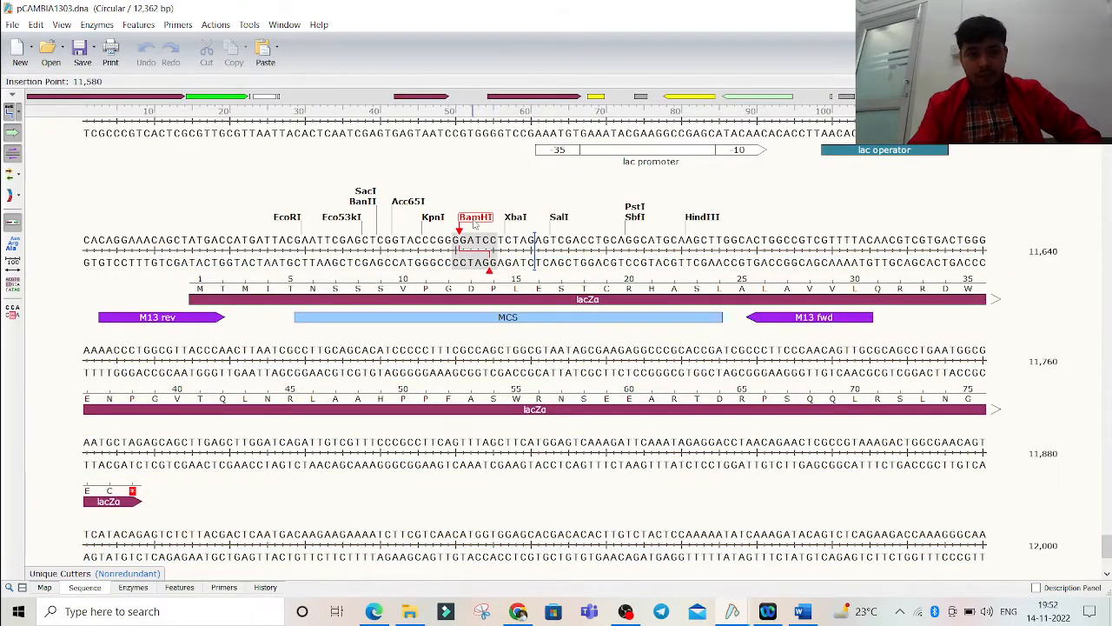
left_click_drag(499, 240, 987, 467)
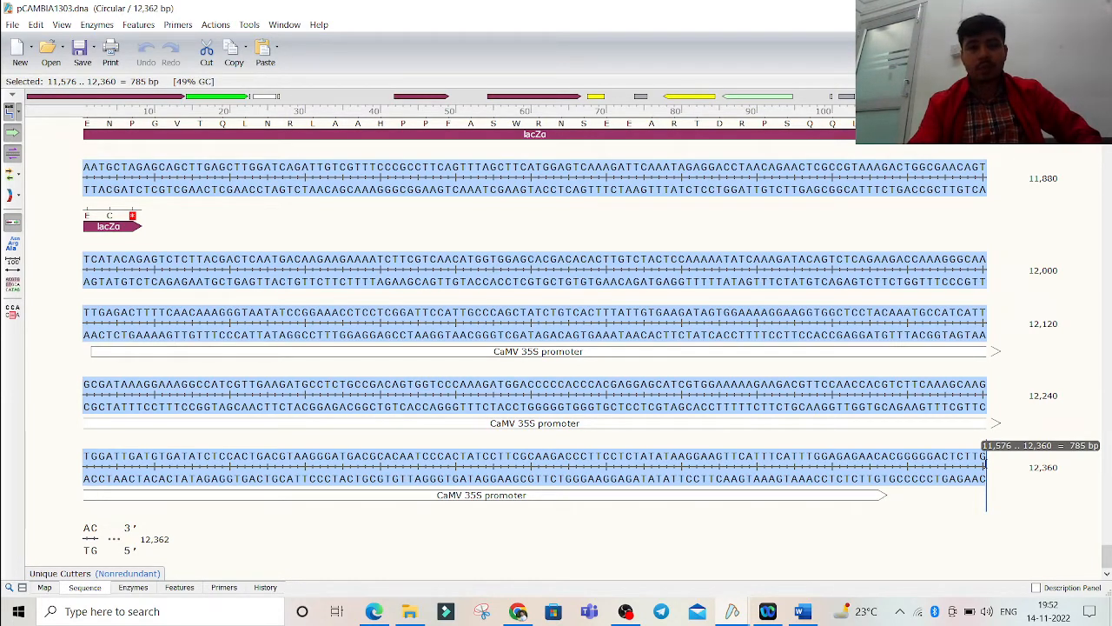
scroll(430, 318, "up", 5)
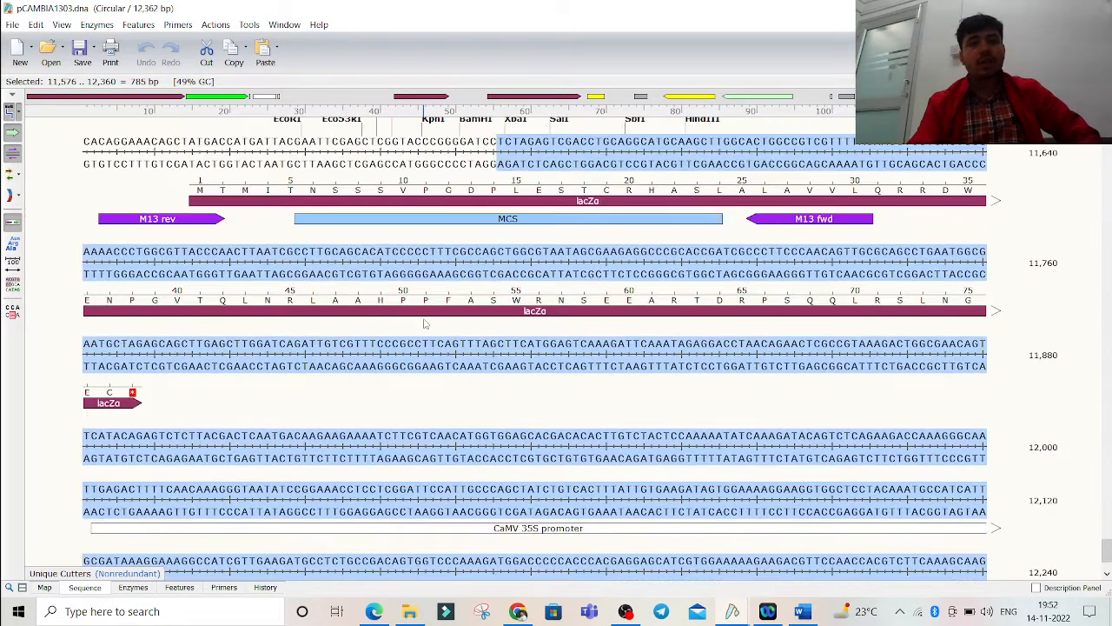
Open the image pCAMBIA1303SQS-1-DBT-2021 final from the 2021@ 3rd yrs-dbt- report folder, view its gels and vector map, and close it.
scroll(426, 324, "up", 1)
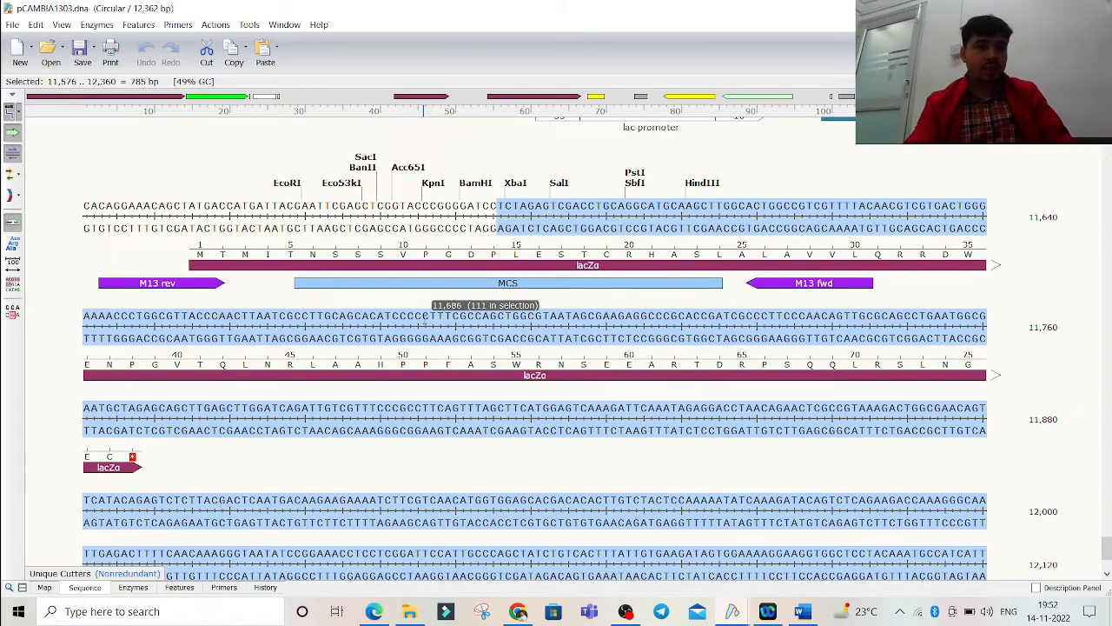
left_click(409, 610)
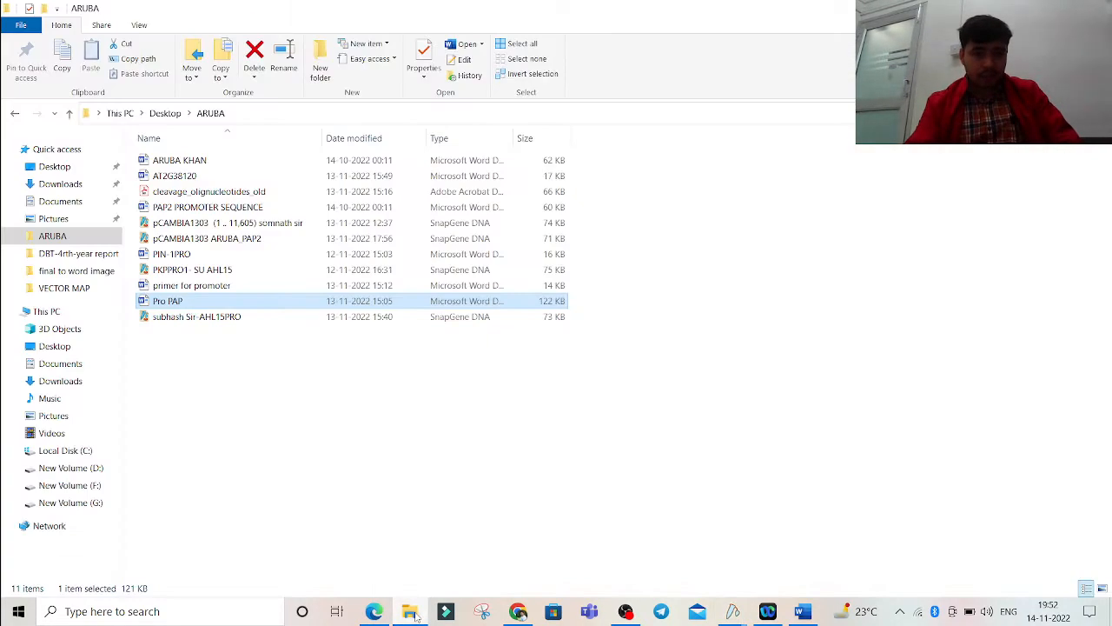
left_click(66, 254)
double_click(221, 159)
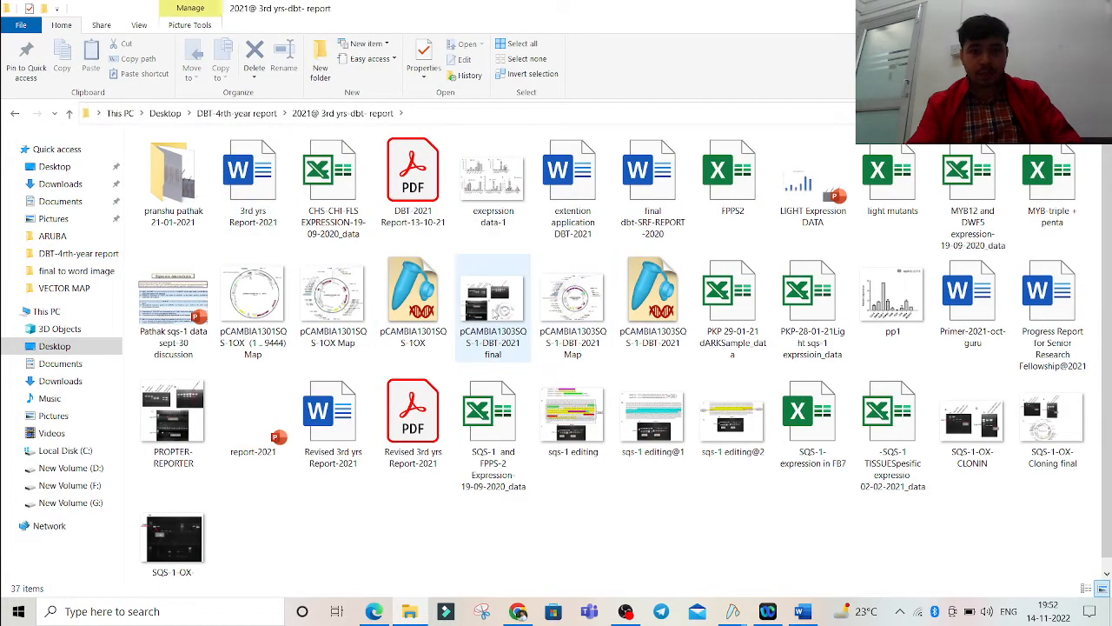
left_click(492, 300)
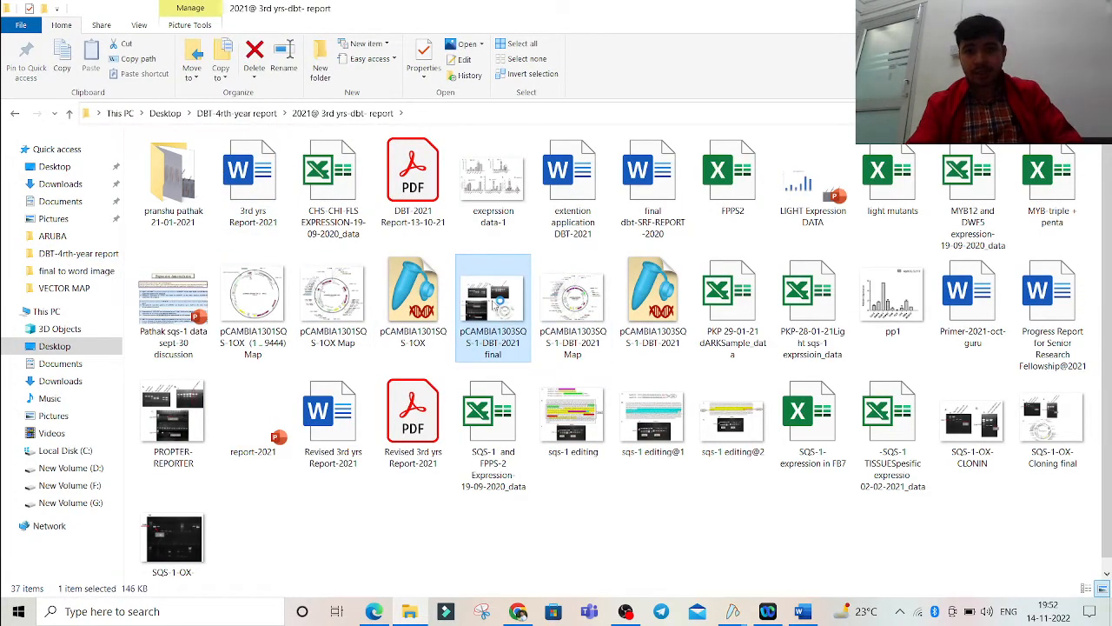
double_click(495, 303)
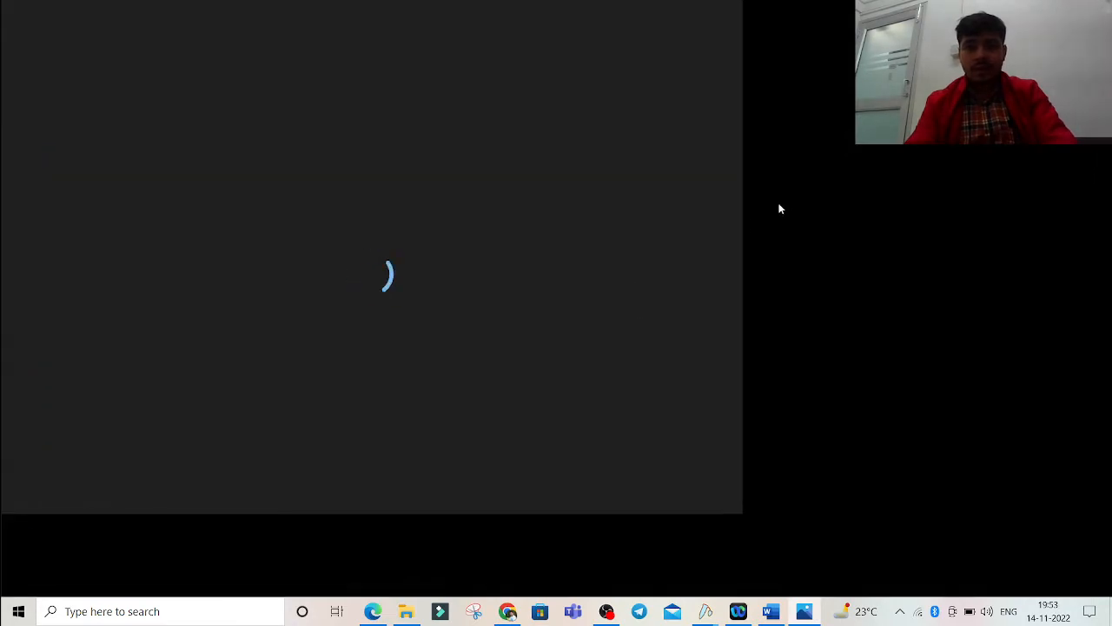
scroll(564, 310, "up", 2)
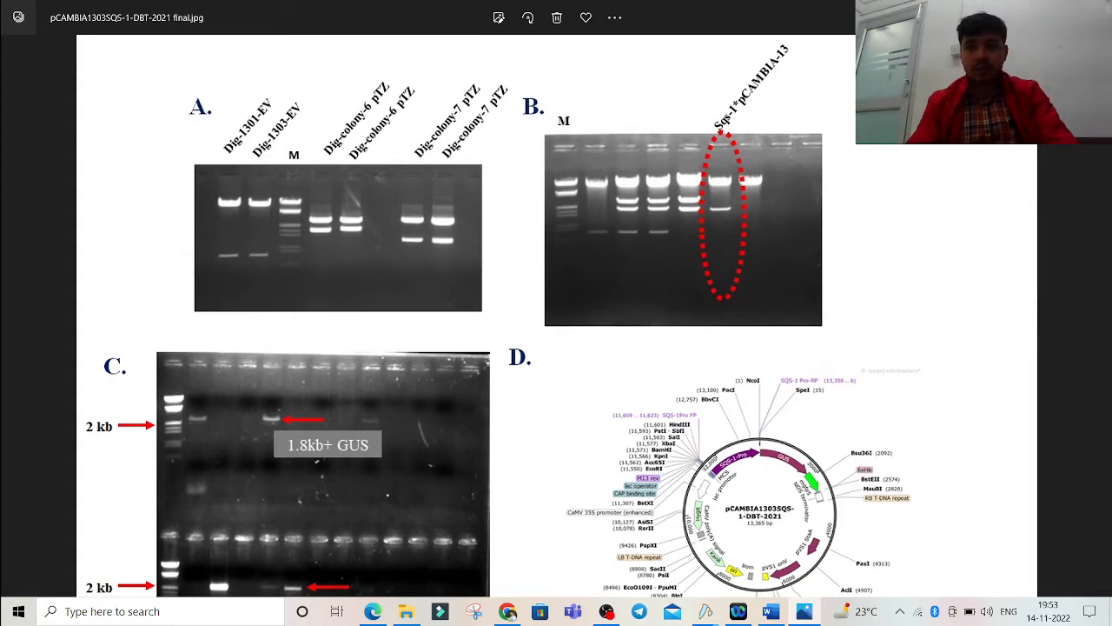
left_click(1096, 10)
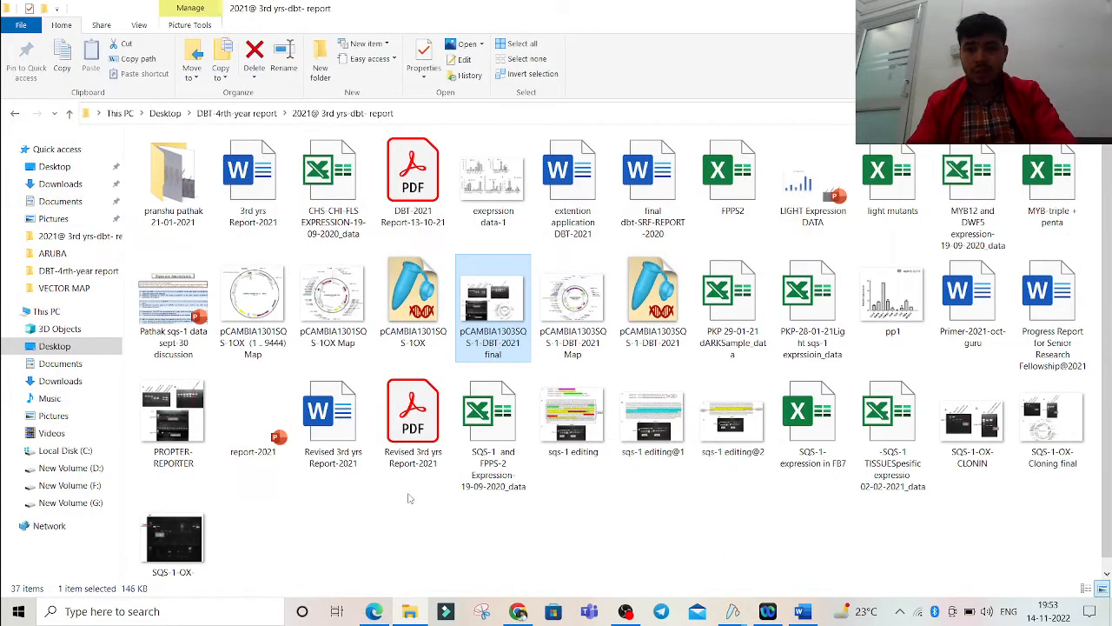
Return to pCAMBIA1303.dna in SnapGene and start a new circular DNA file with the copied vector sequence of bases 1 to 11,575.
left_click(733, 610)
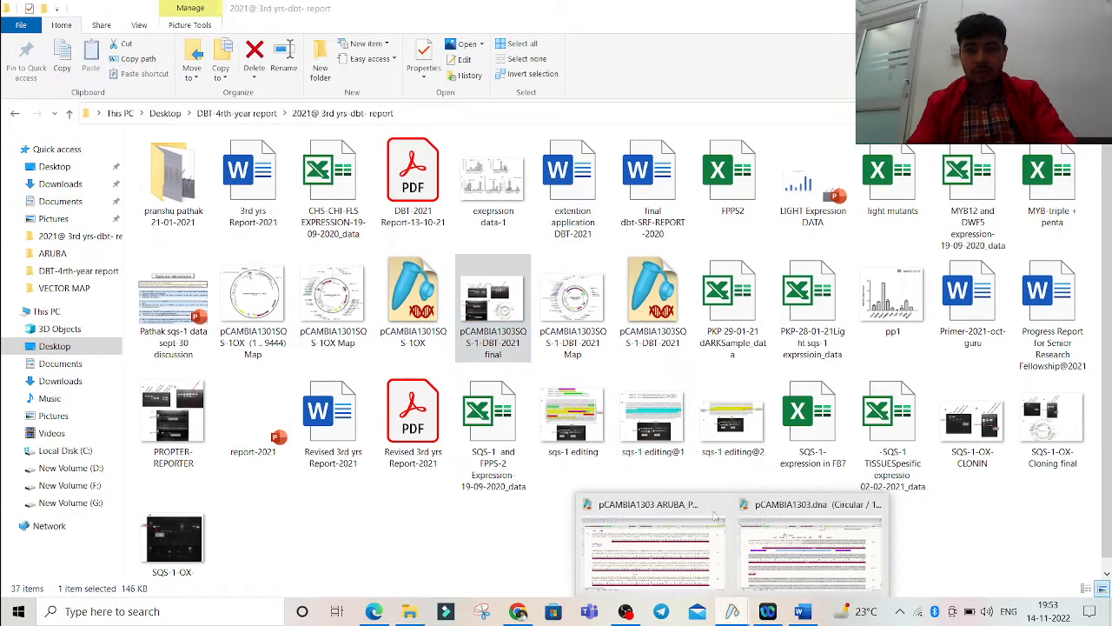
left_click(803, 560)
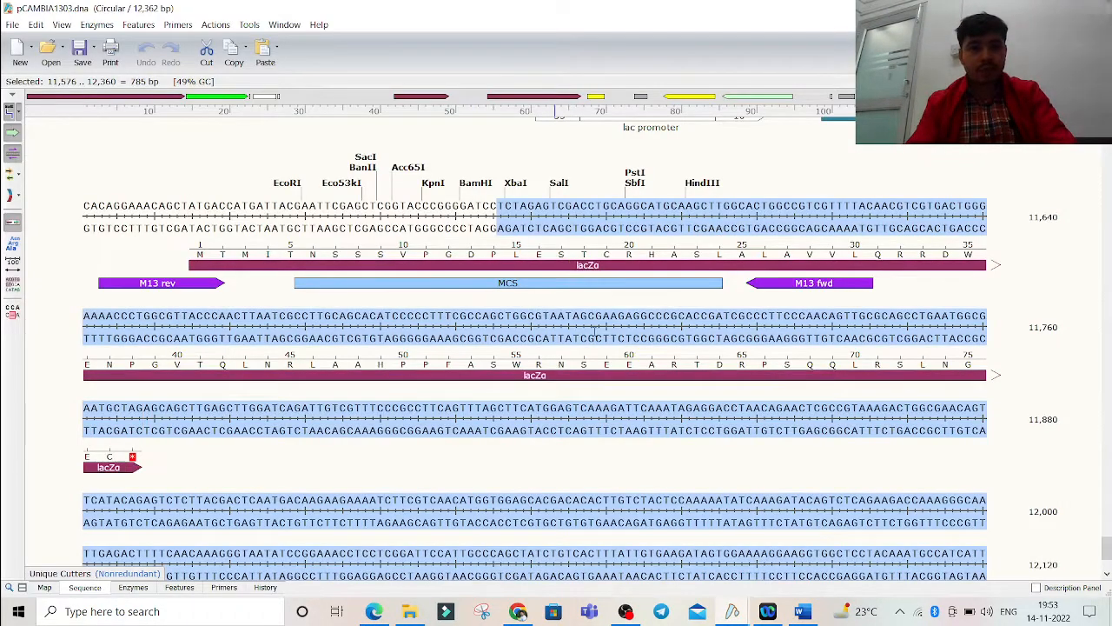
scroll(676, 366, "up", 5)
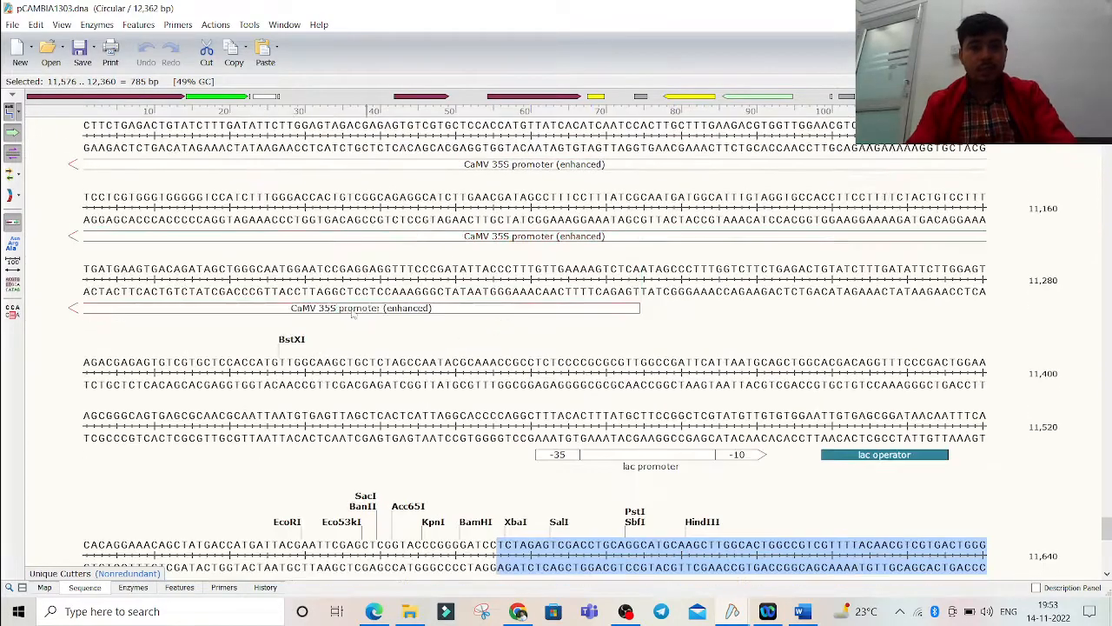
left_click(19, 51)
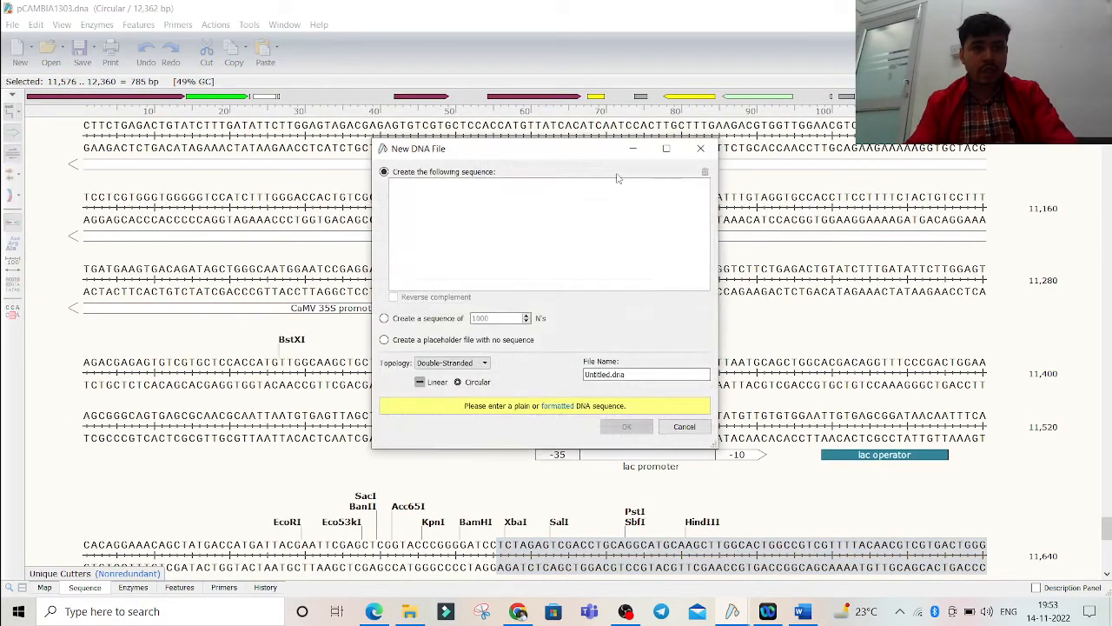
key("ctrl+v")
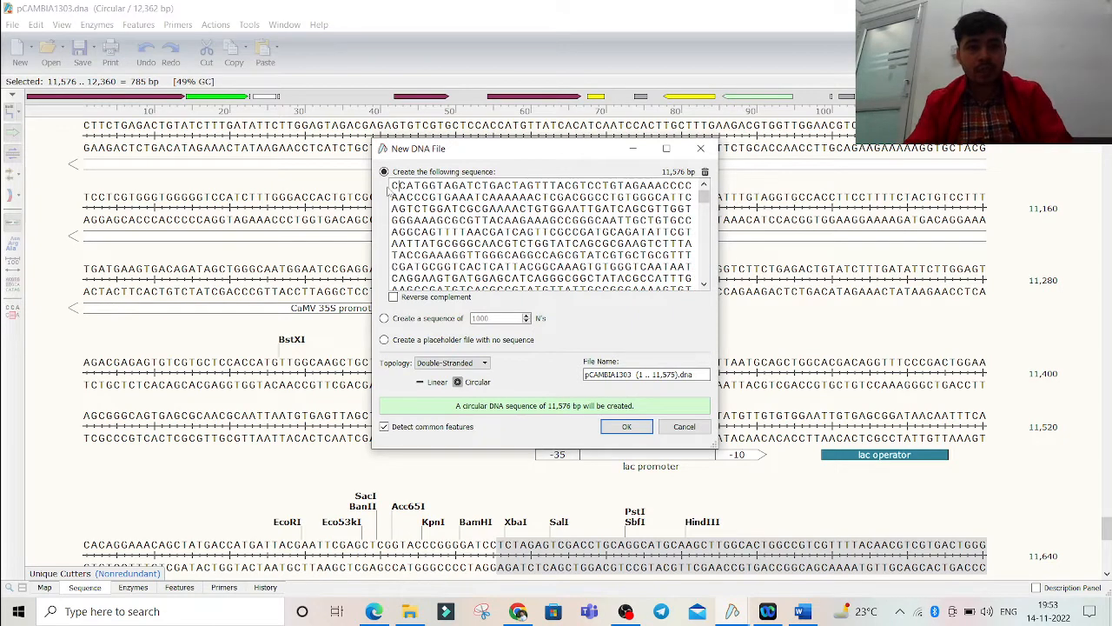
Check the NcoI site CCATGG at the start and the BamHI site GGATCC at the end, and place the cursor after the last base.
left_click_drag(393, 185, 440, 186)
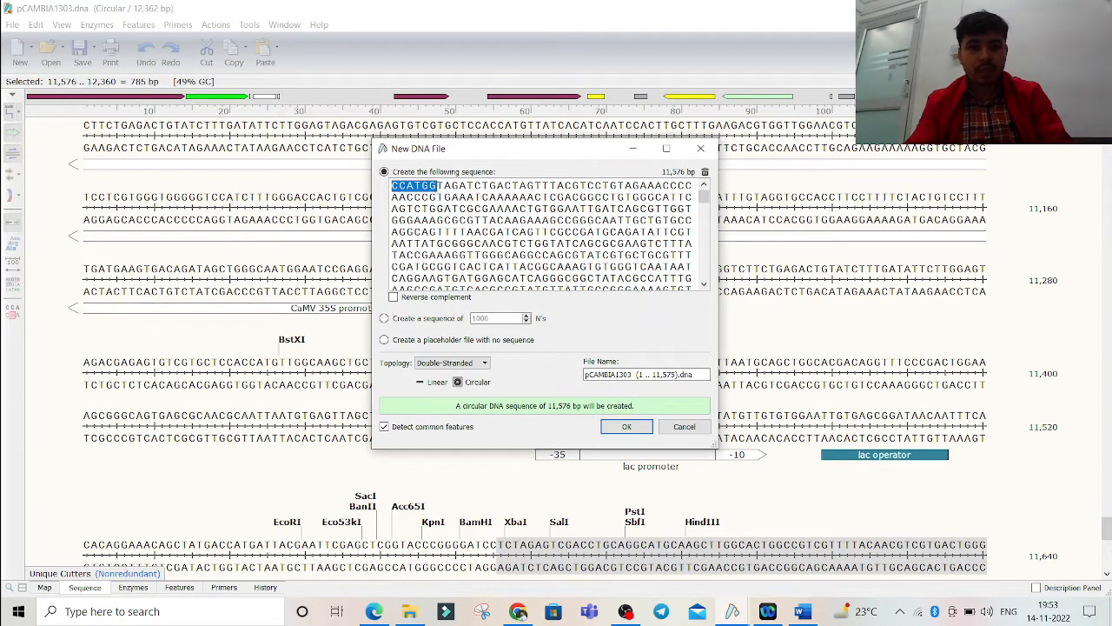
scroll(548, 235, "down", 10)
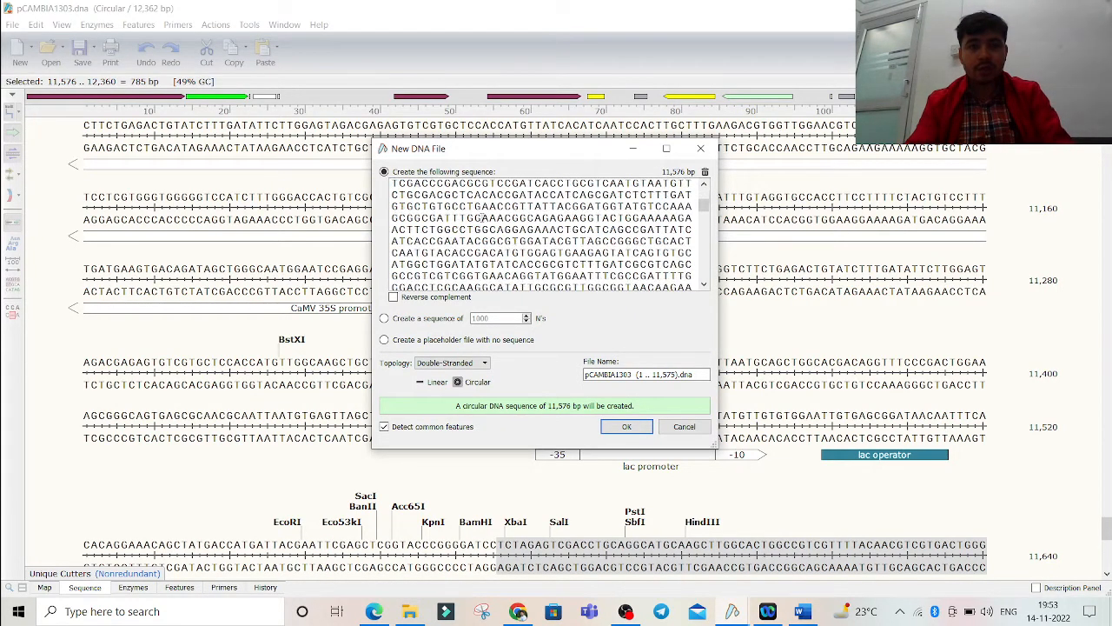
scroll(547, 235, "down", 10)
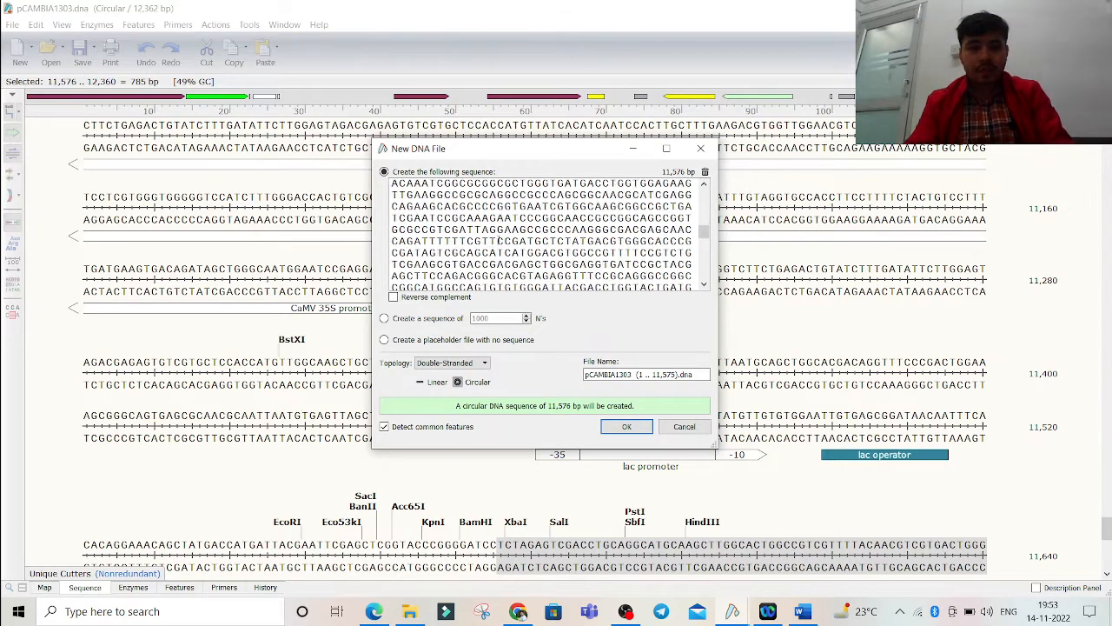
scroll(547, 231, "down", 5)
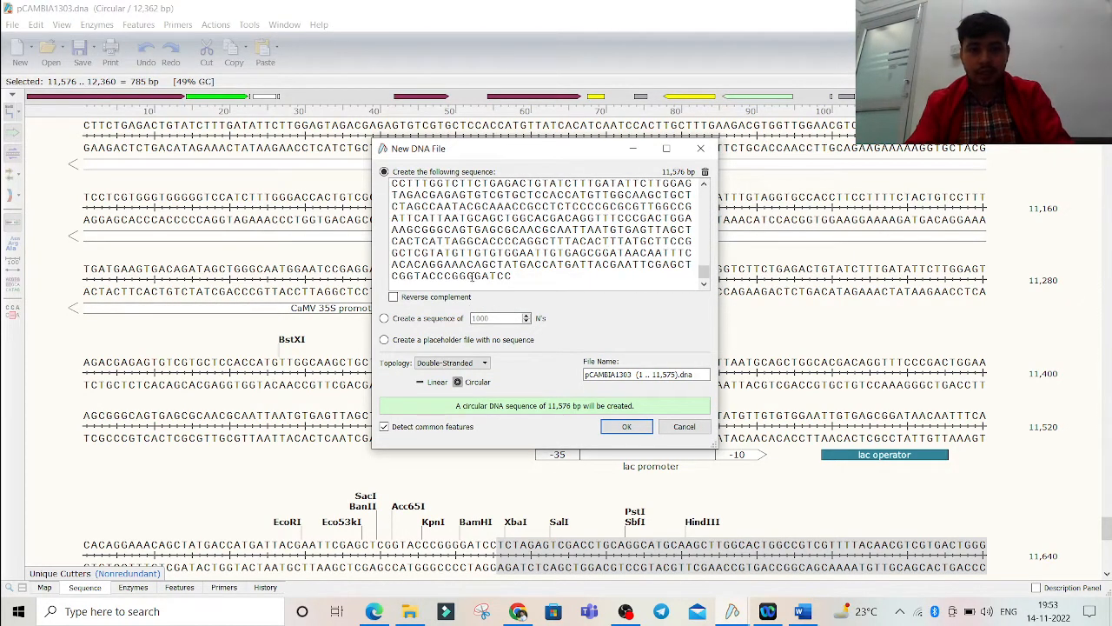
left_click_drag(467, 277, 503, 277)
left_click(516, 277)
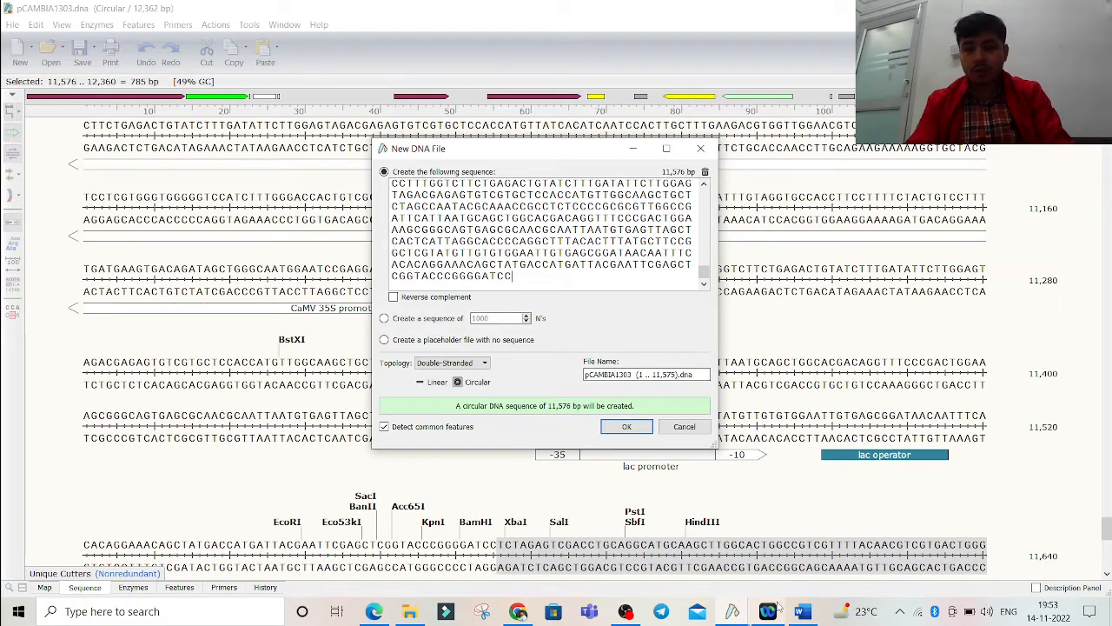
Switch to the Pro PAP document in Word and go to the beginning of the PAP1 sequence.
left_click(803, 613)
scroll(686, 335, "up", 15)
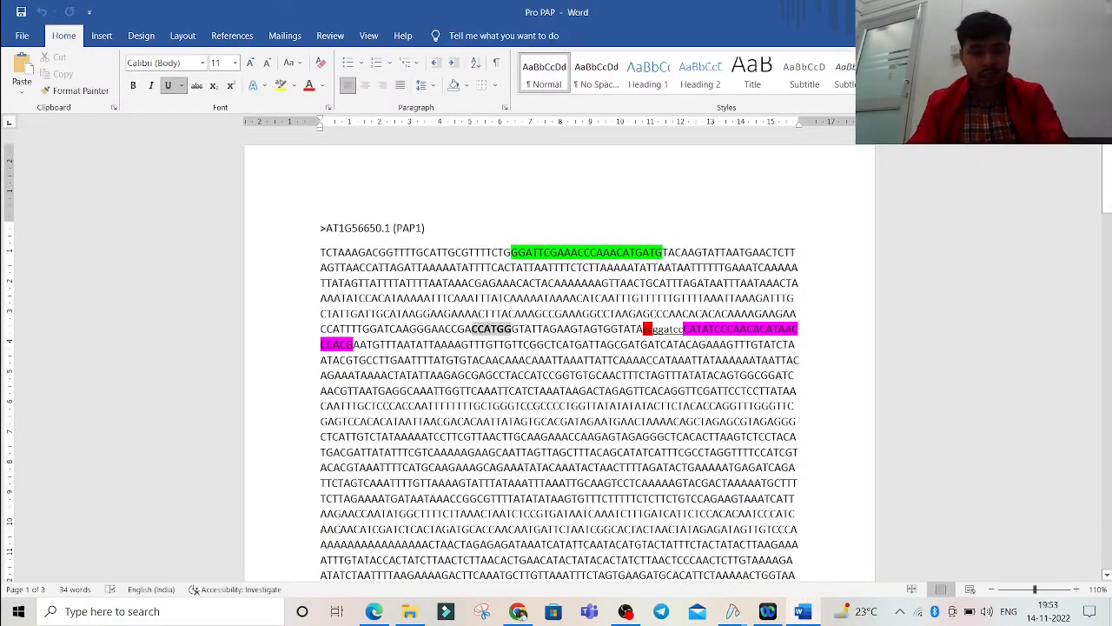
left_click_drag(352, 344, 683, 482)
key("shift+Down")
key("shift+Down")
key("shift+Down")
key("shift+Down")
key("shift+Down")
key("shift+Down")
key("shift+Down")
key("shift+Down")
key("shift+Down")
key("shift+Down")
key("shift+Down")
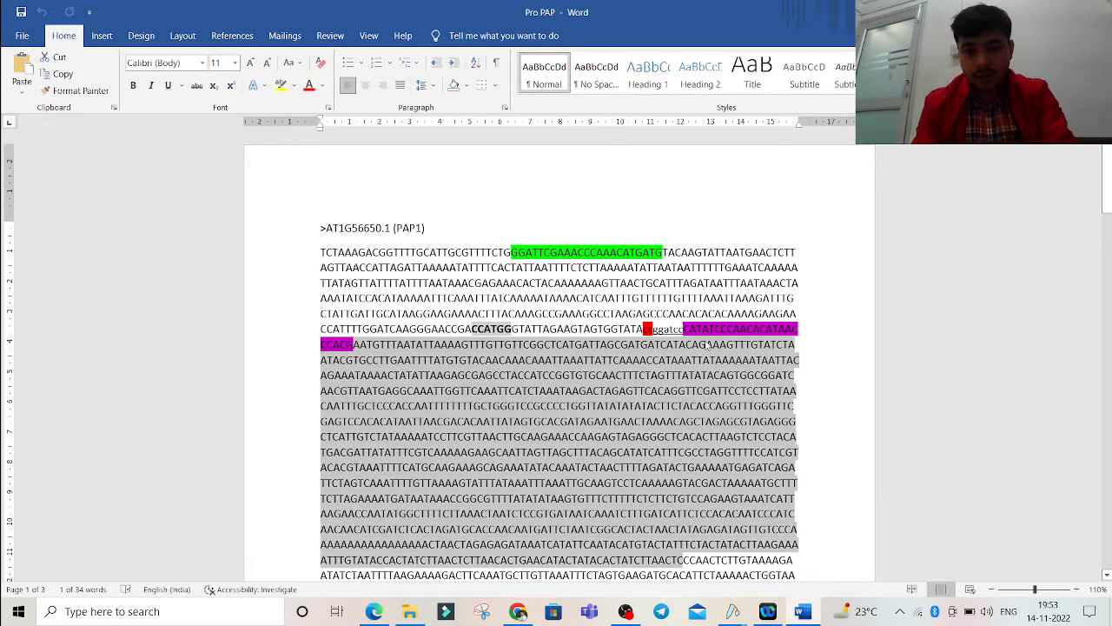
key("shift+Down")
key("shift+Down")
key("shift+Down")
key("shift+Down")
key("shift+Down")
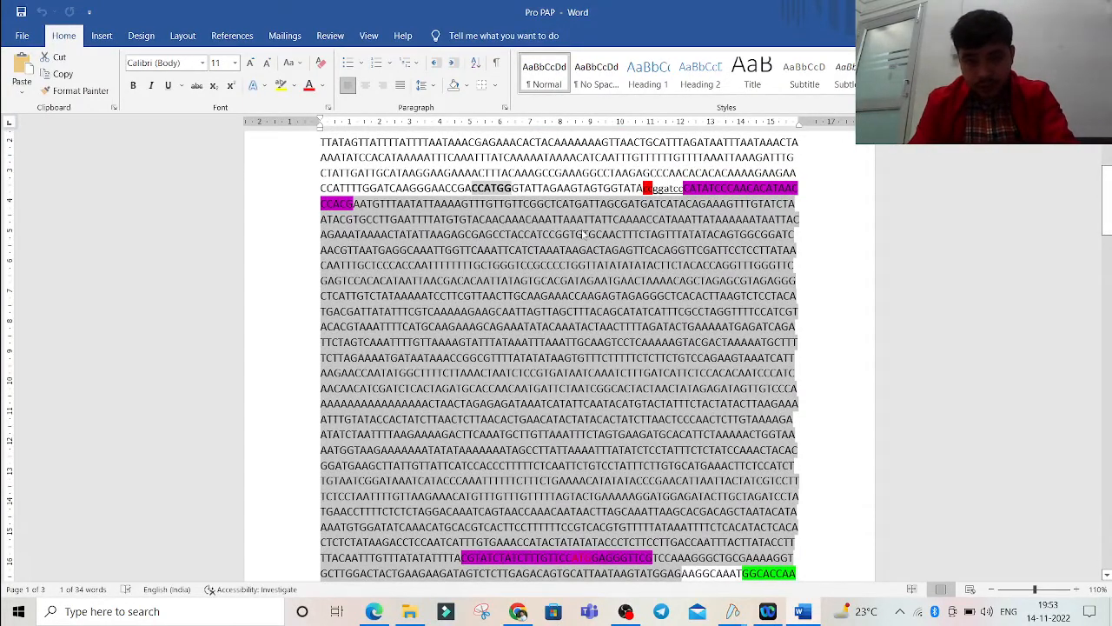
left_click_drag(630, 576, 596, 563)
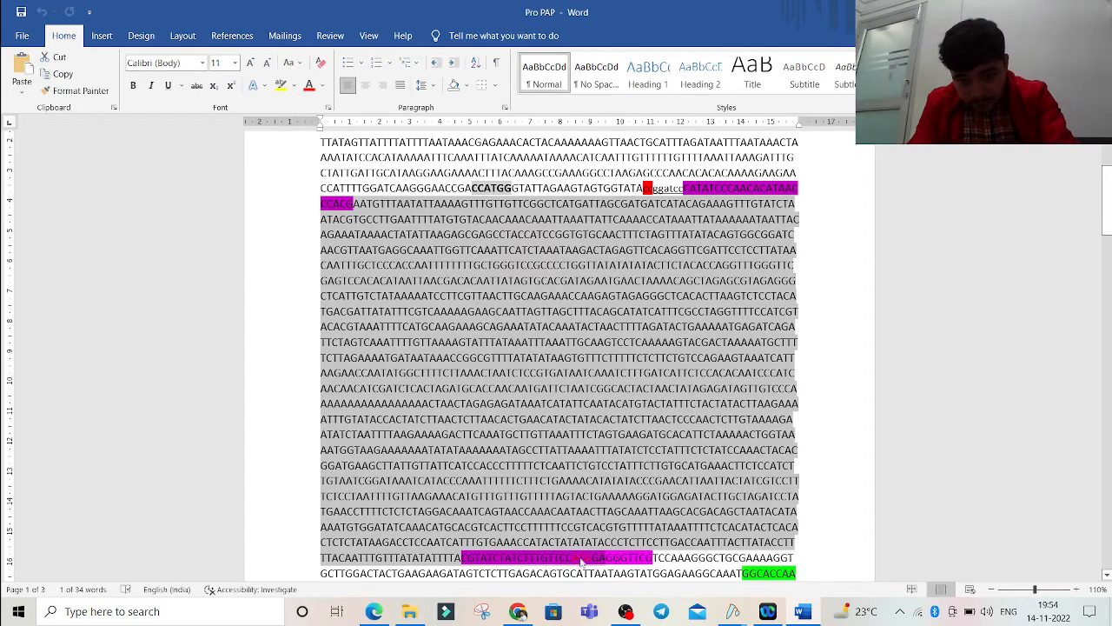
left_click_drag(596, 563, 540, 563)
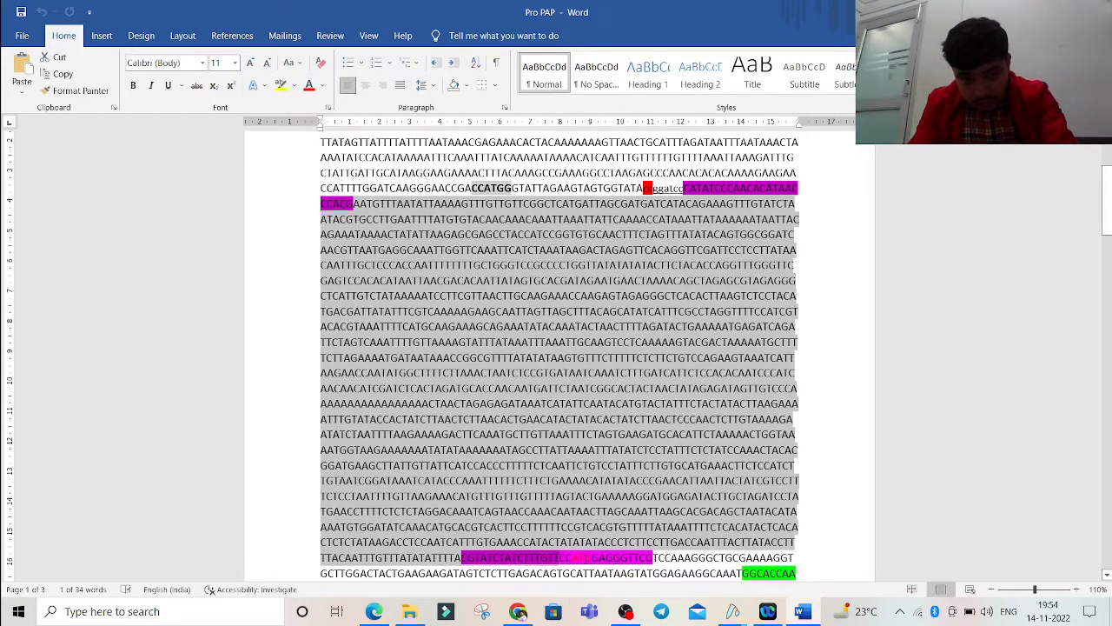
mouse_move(556, 560)
left_mouse_down()
mouse_move(535, 559)
mouse_move(568, 558)
left_mouse_up()
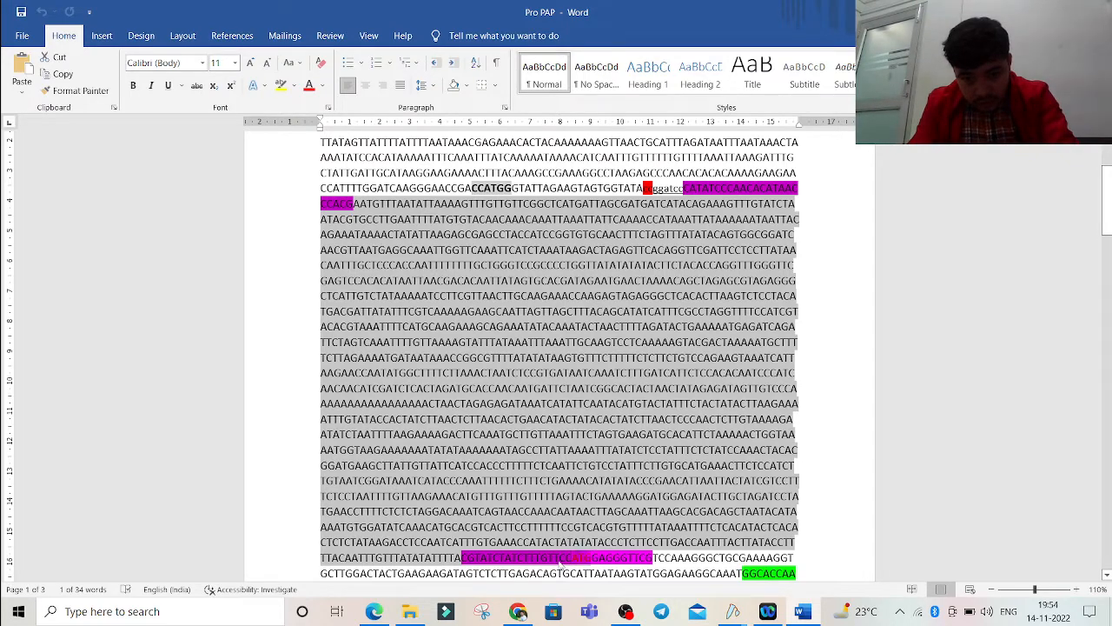
left_click_drag(559, 561, 534, 535)
left_click_drag(480, 427, 480, 427)
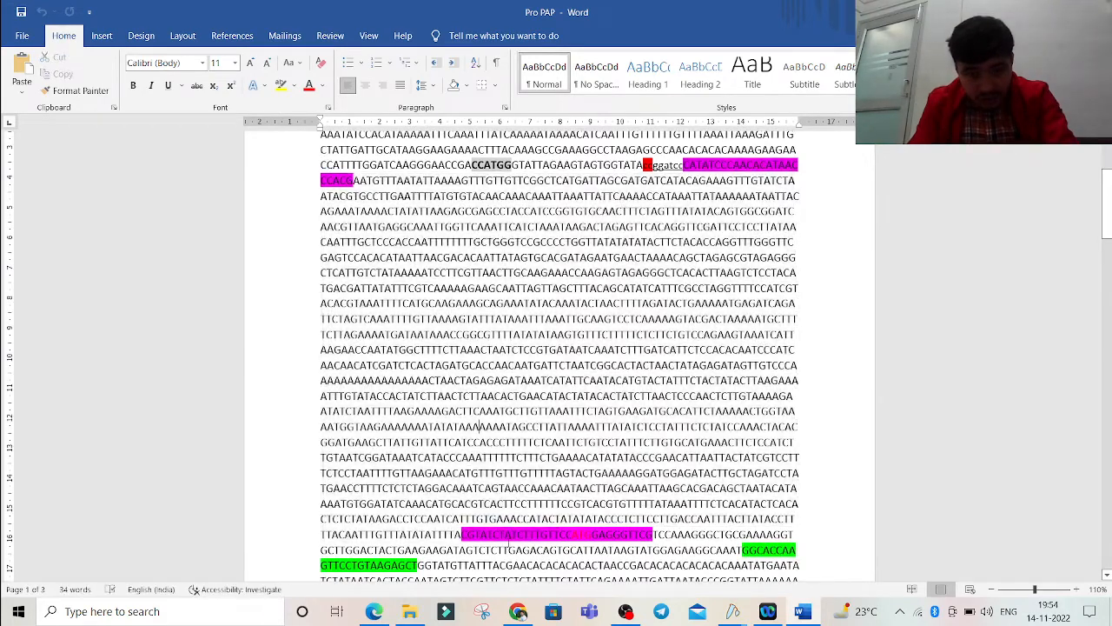
scroll(568, 369, "up", 1)
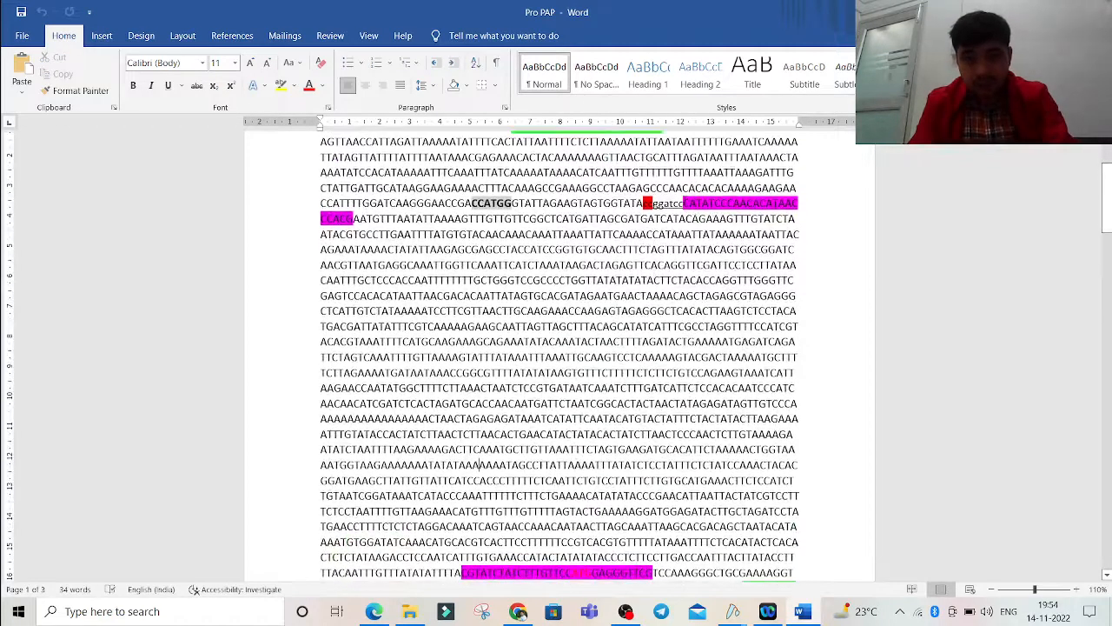
left_click_drag(683, 205, 559, 462)
scroll(669, 334, "down", 3)
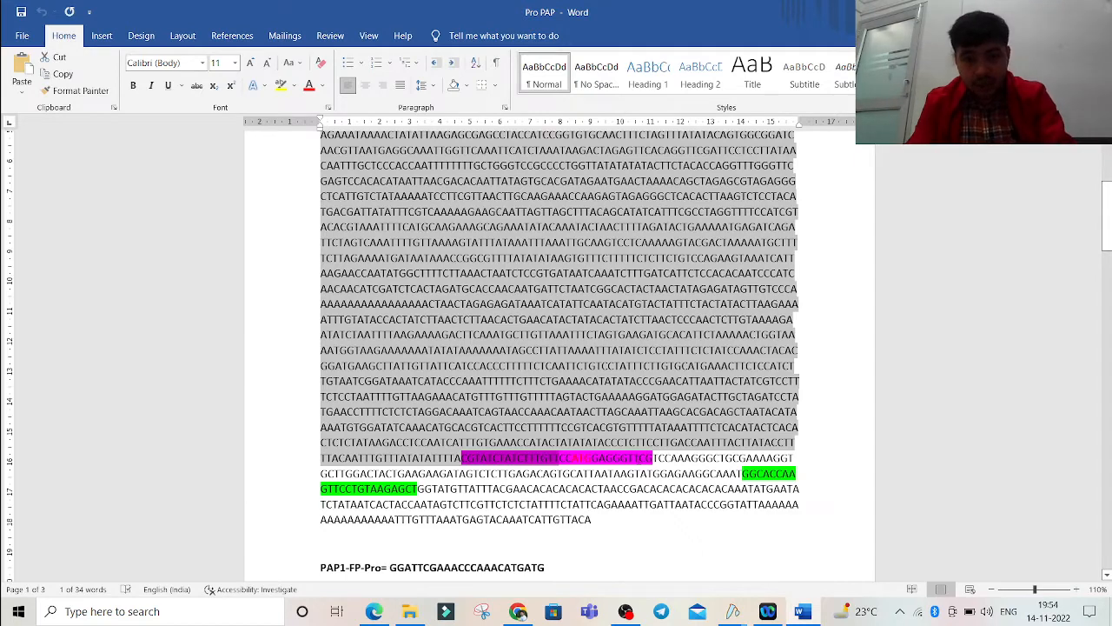
Remove the magenta highlight from the reverse primer site around the red ATG near the end of the PAP1 sequence.
left_click_drag(666, 458, 466, 458)
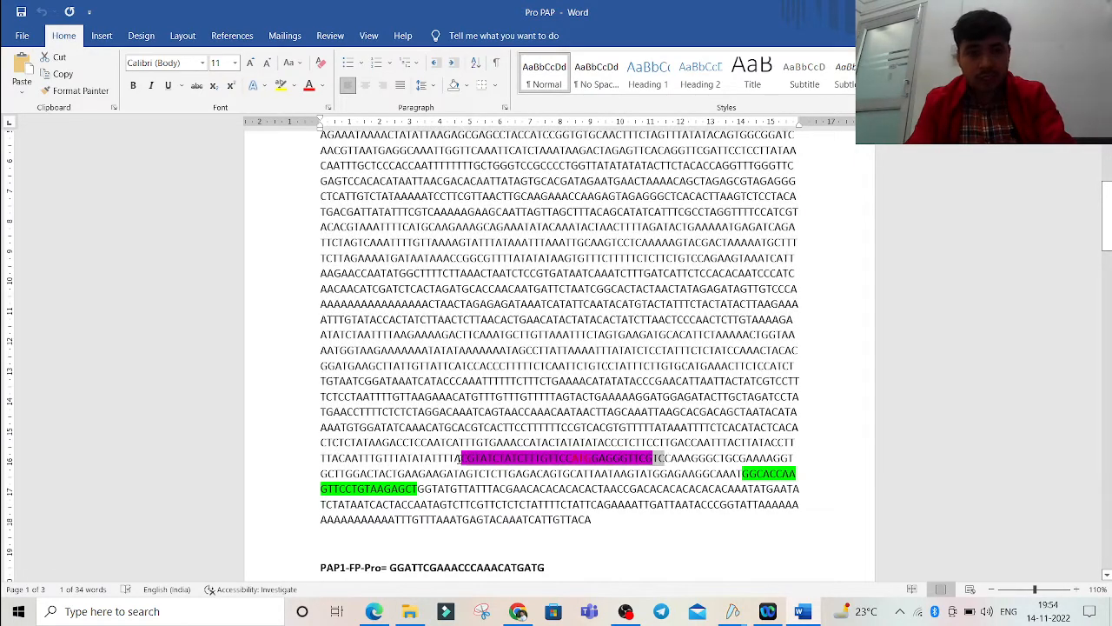
left_click(292, 85)
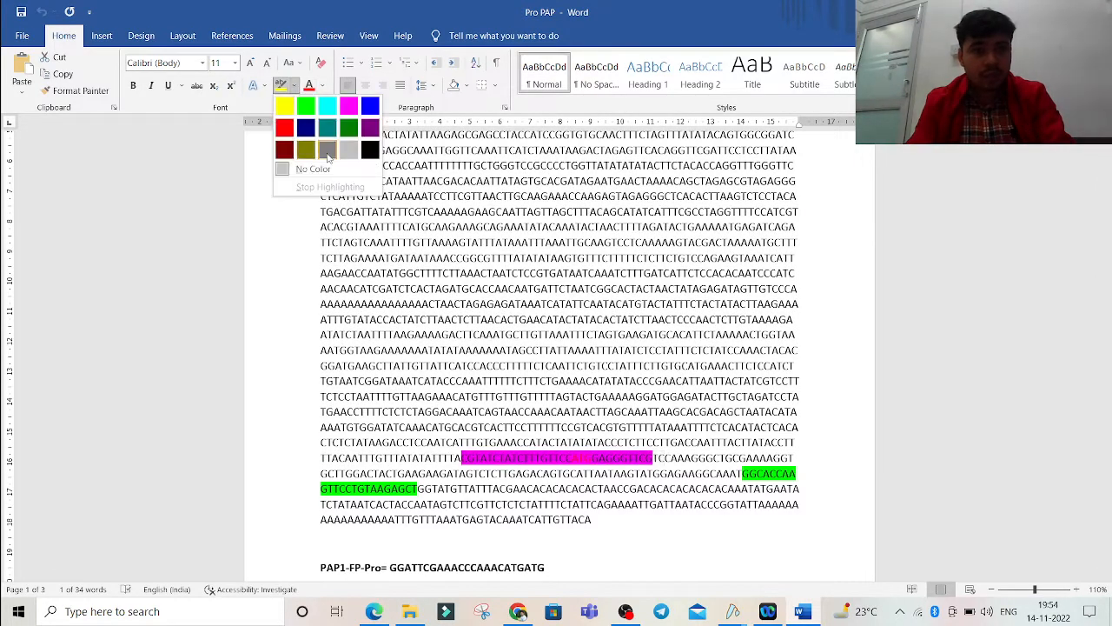
left_click(304, 169)
Select and copy the PAP1 promoter from CATATCCC, right after the inserted ggatcc, through CTTTGTT, just before the CCATGG containing the red ATG.
scroll(559, 348, "up", 2)
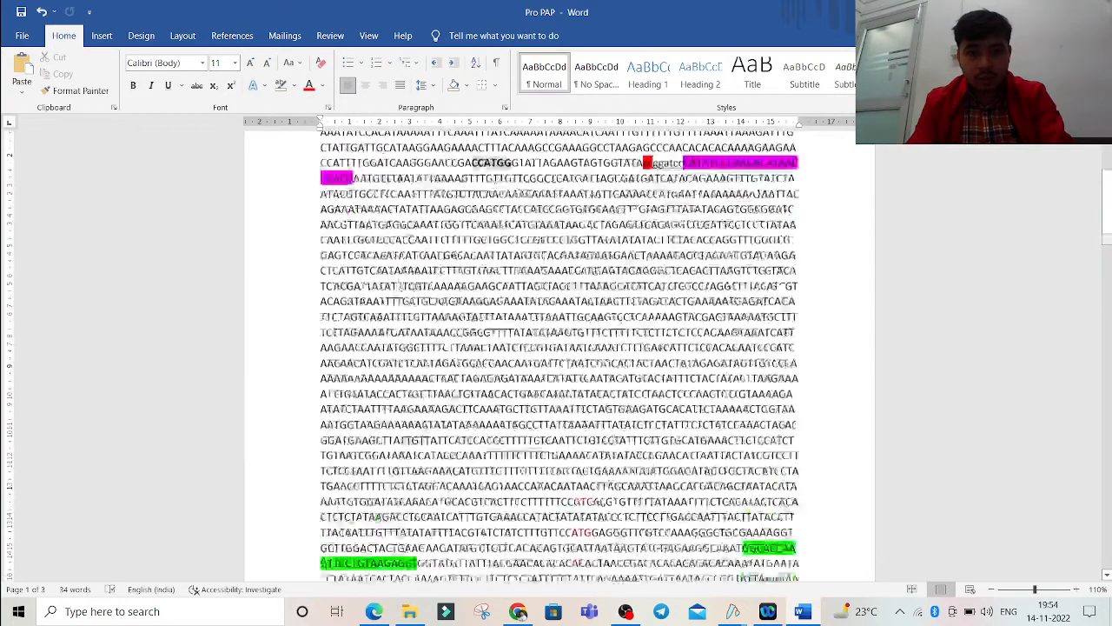
scroll(650, 214, "up", 2)
left_click_drag(682, 242, 560, 420)
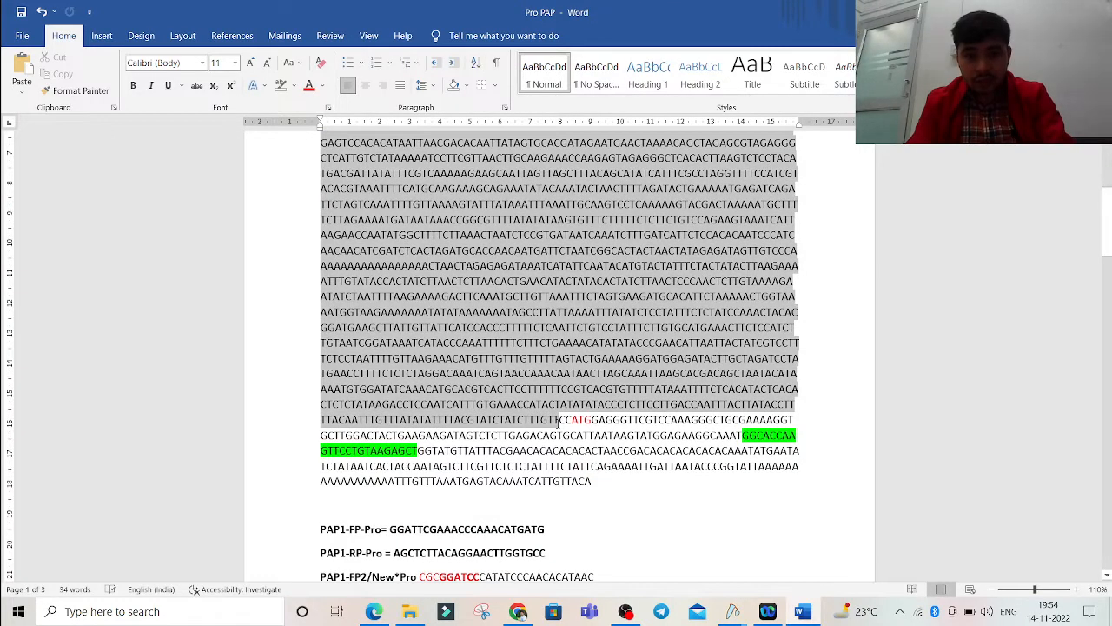
left_click_drag(558, 420, 558, 419)
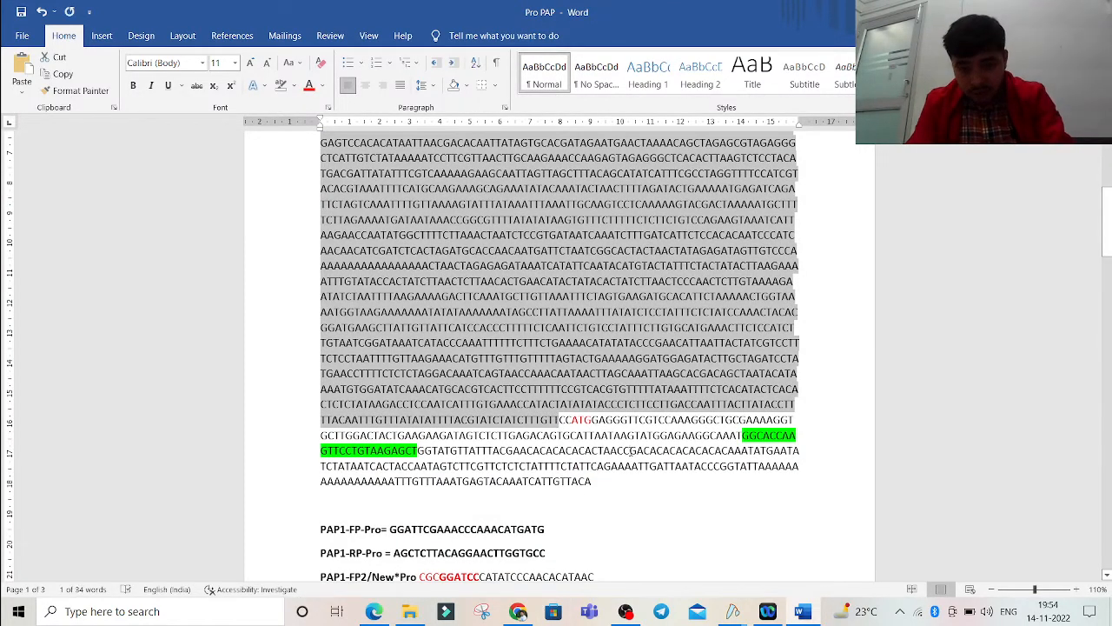
scroll(632, 450, "up", 2, "ctrl")
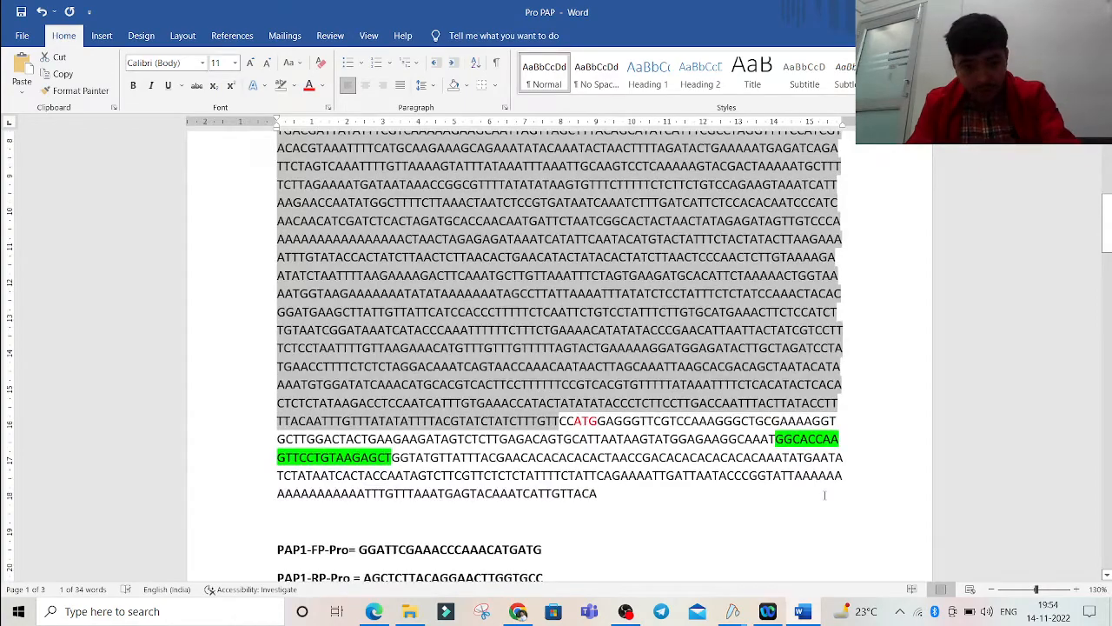
Switch to the New DNA File dialog in SnapGene and paste the PAP1 promoter after the BamHI site, checking through to its last bases.
left_click(733, 611)
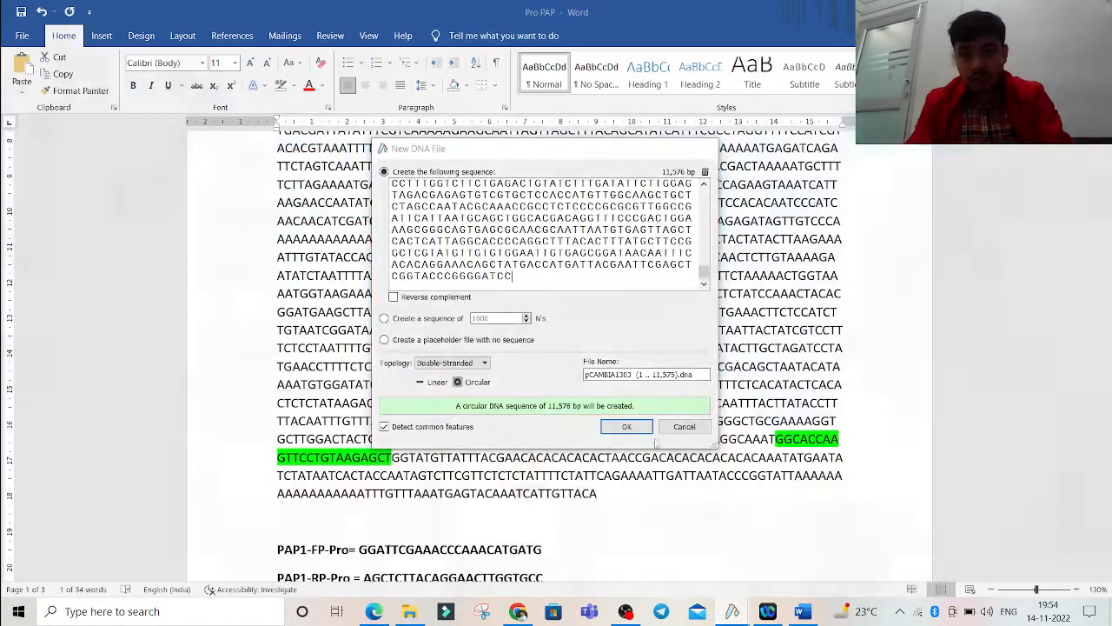
left_click(886, 543)
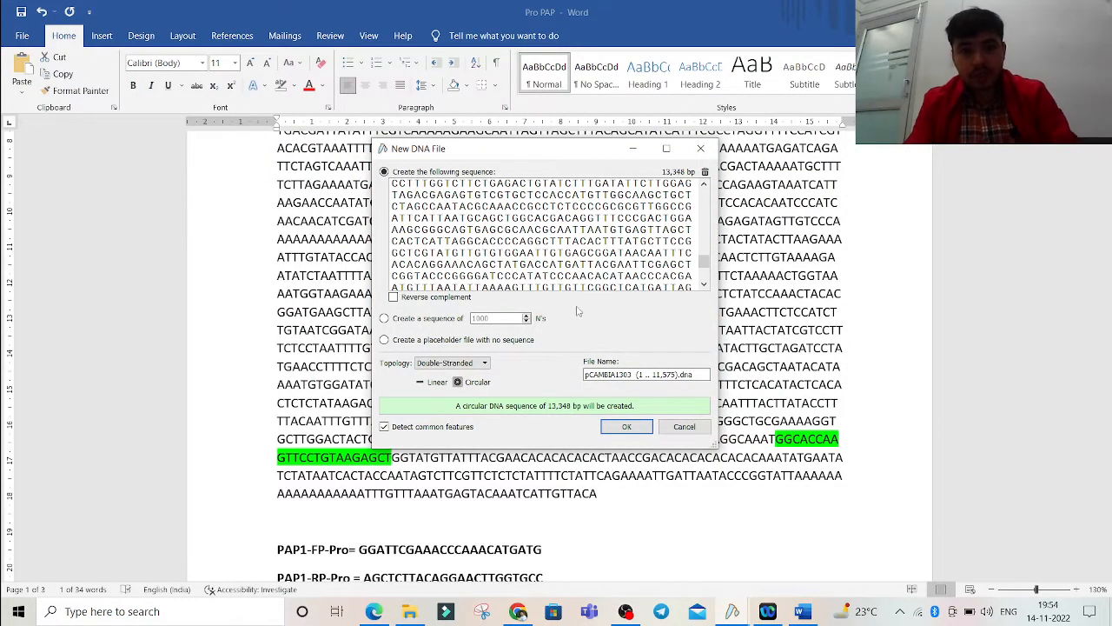
key("ctrl+v")
scroll(579, 244, "down", 5)
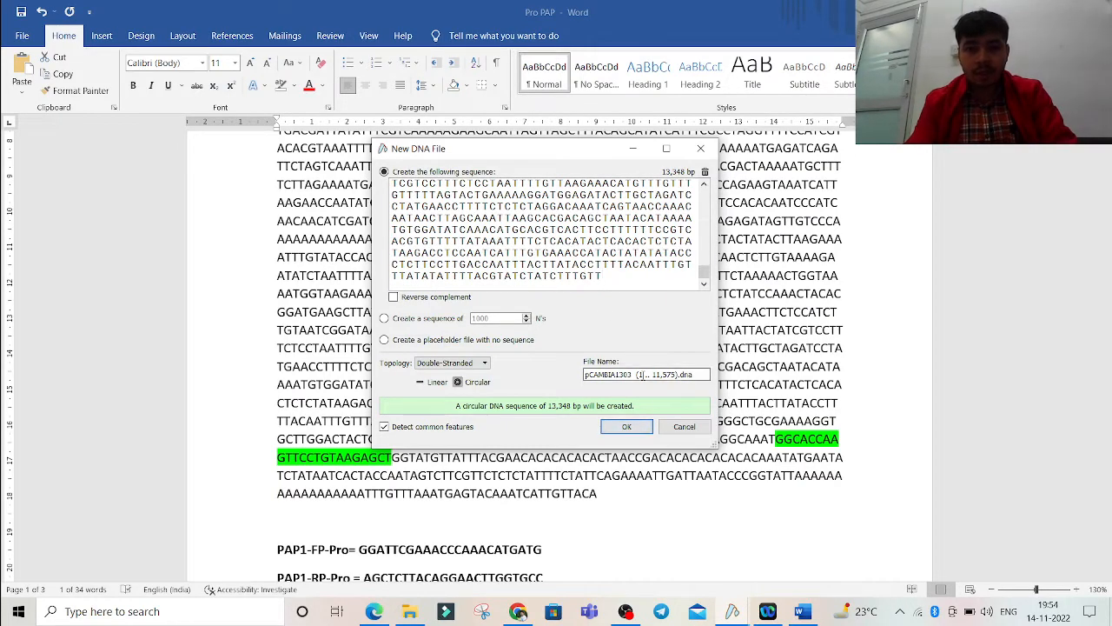
Name the new file PRO-X IN 1303 and create the circular DNA sequence.
left_click_drag(584, 373, 679, 374)
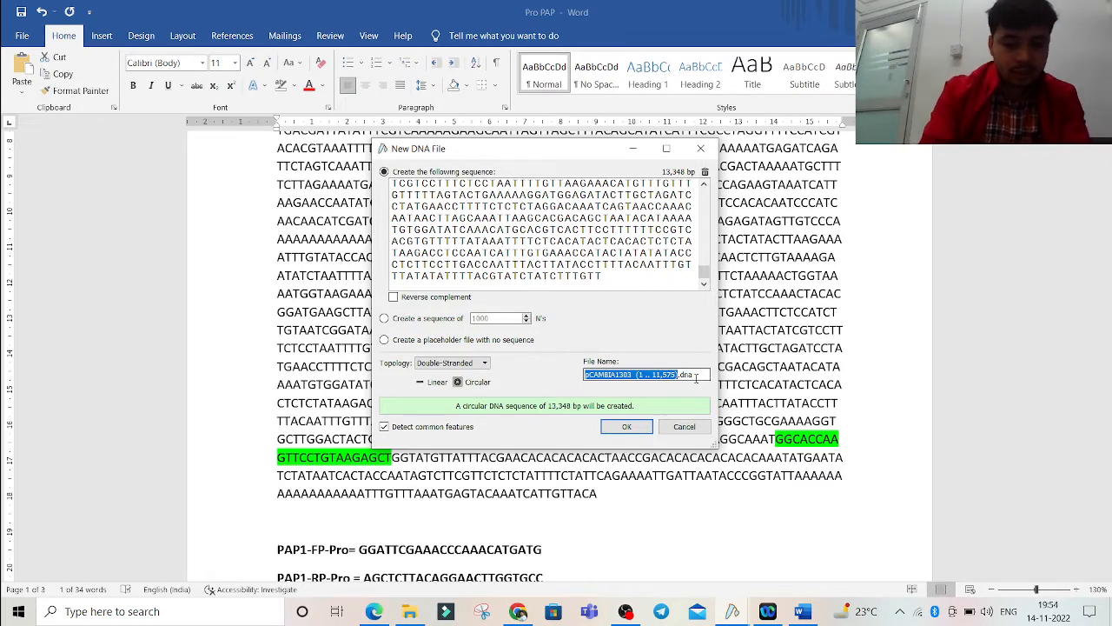
type("PR")
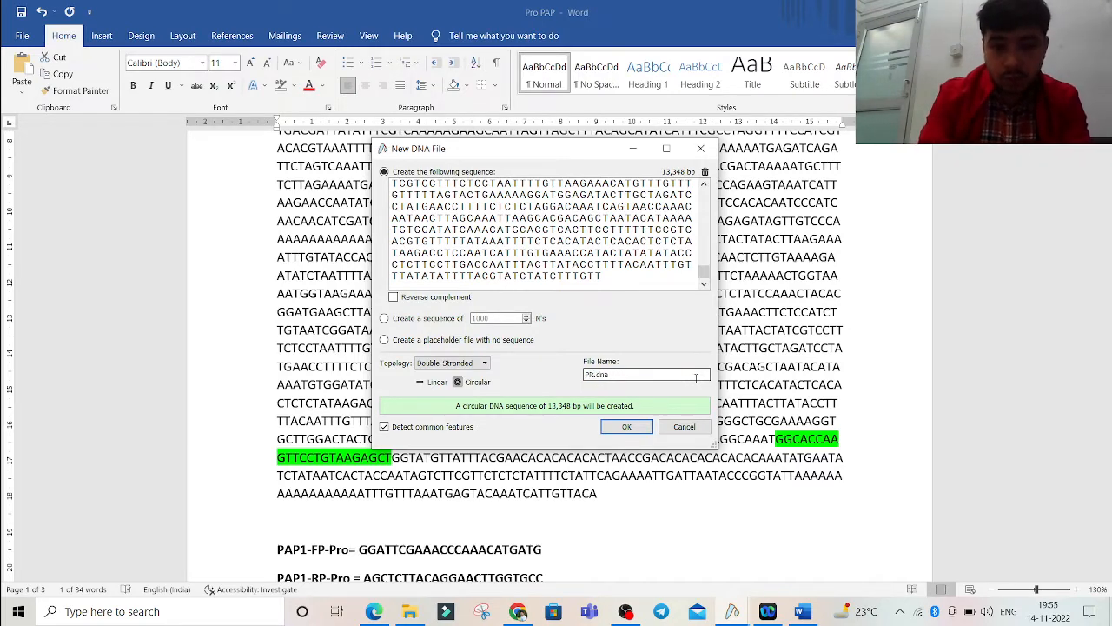
type("O ")
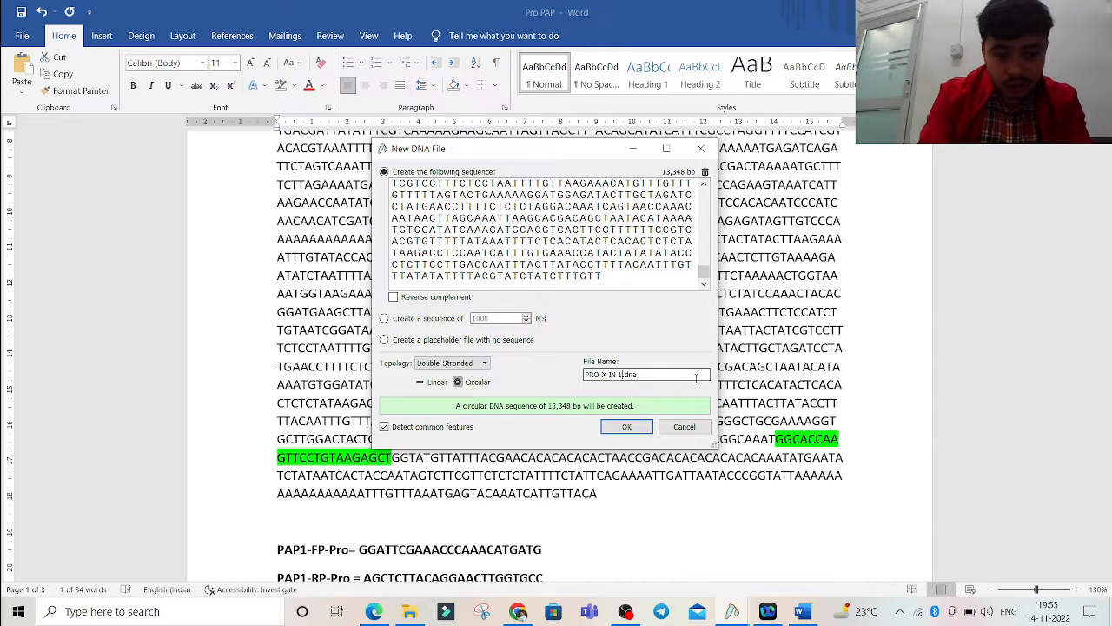
type("X IN 130")
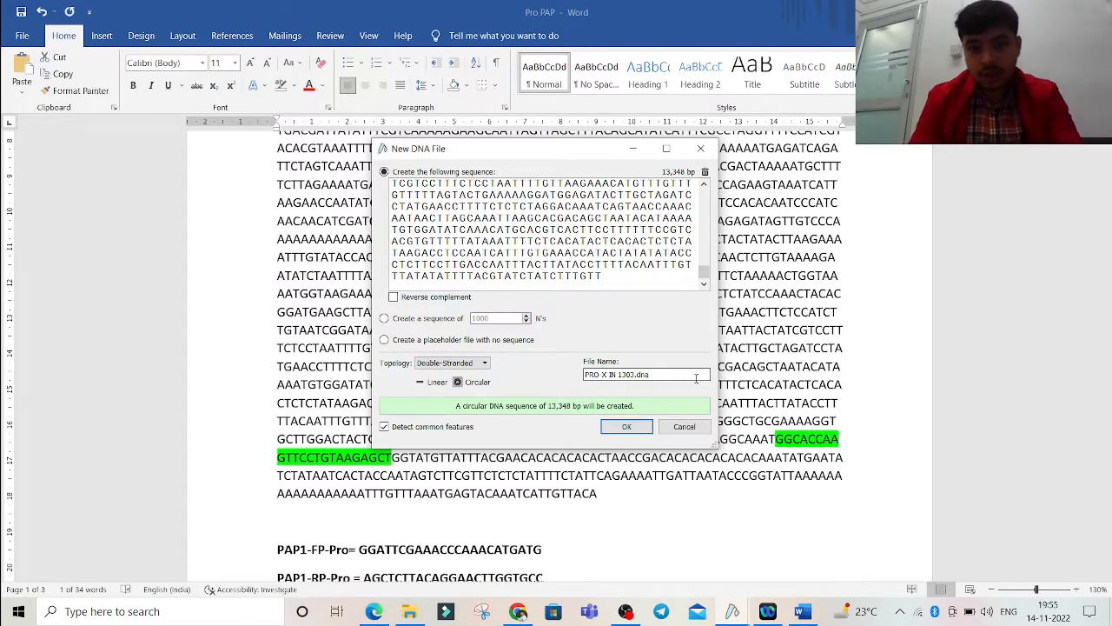
type("3")
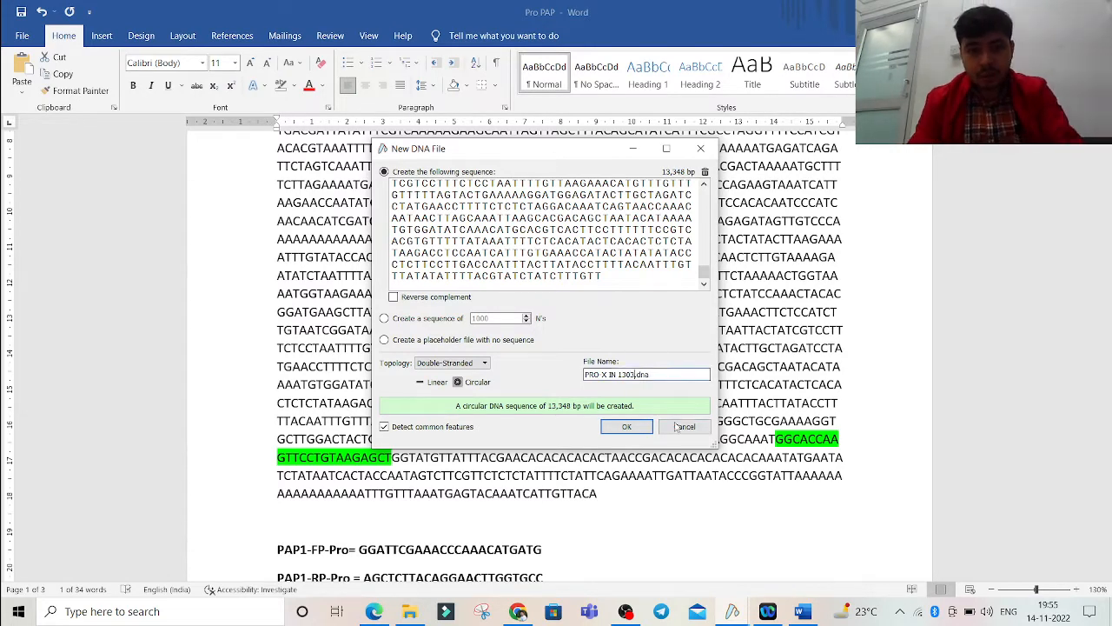
left_click(626, 427)
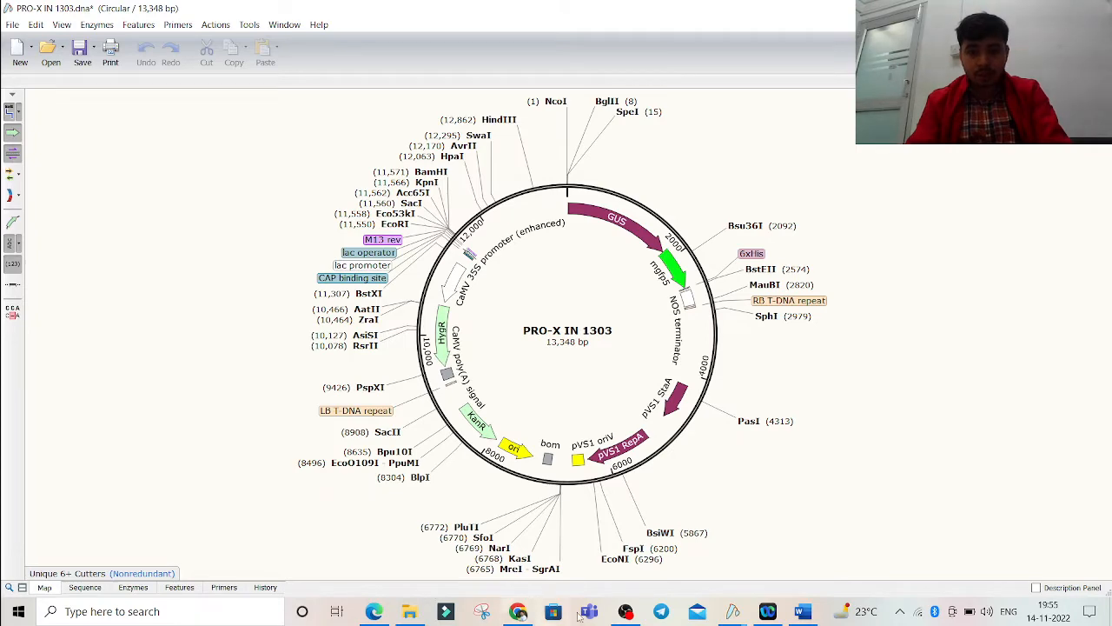
Switch to the pCAMBIA1303 file's plasmid map and examine the CaMV 35S promoter in front of GUS.
left_click(732, 614)
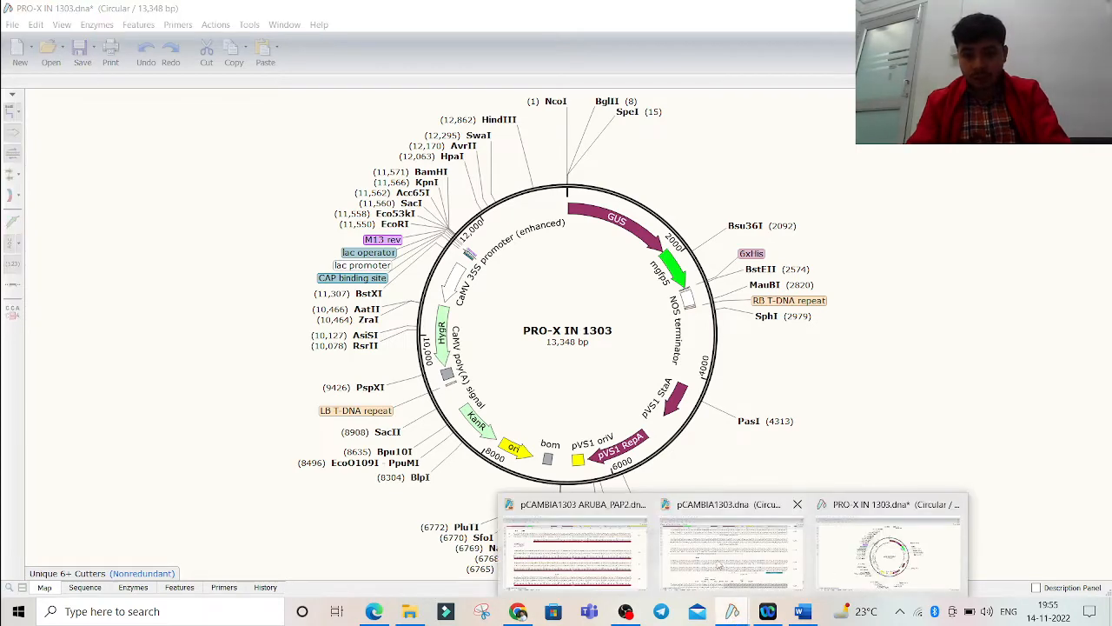
left_click(718, 561)
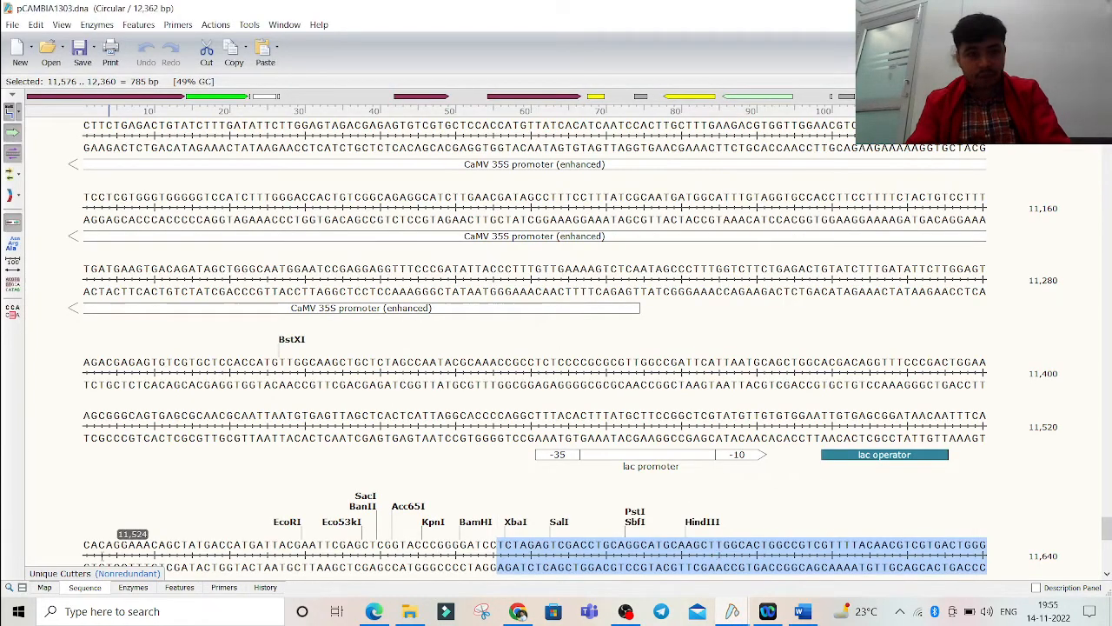
left_click(45, 587)
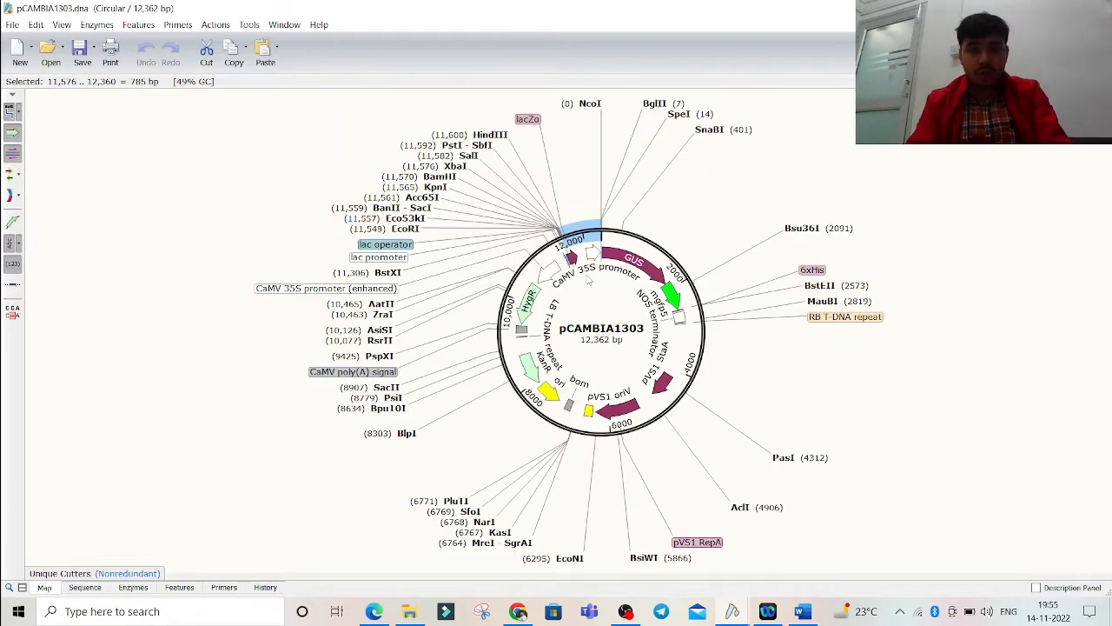
left_click(632, 260)
left_click(593, 254)
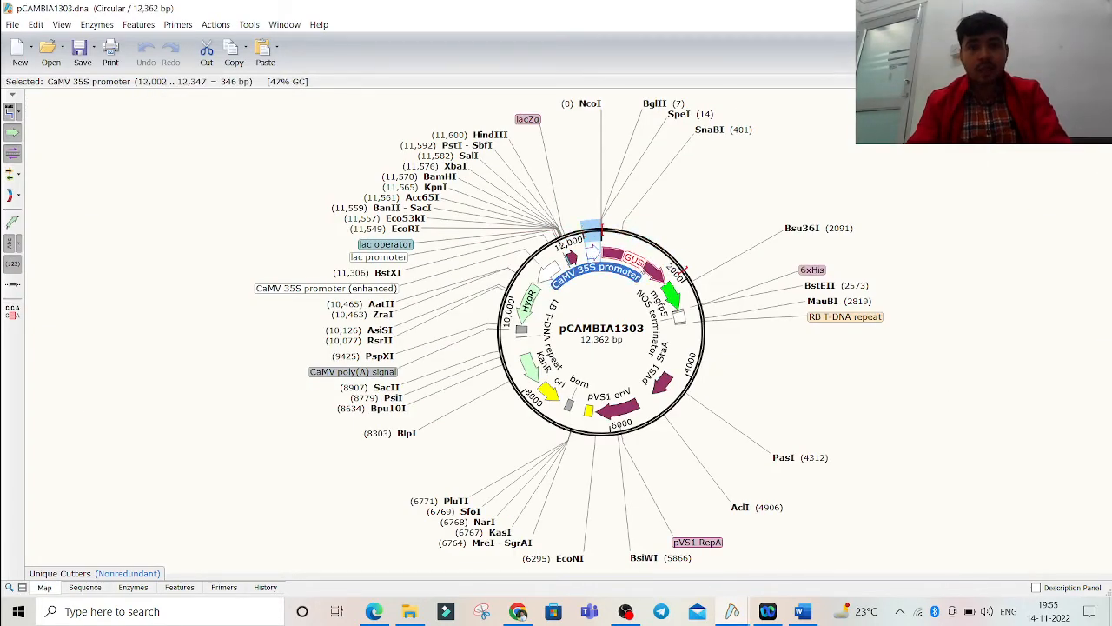
left_click(634, 263)
left_click(596, 270)
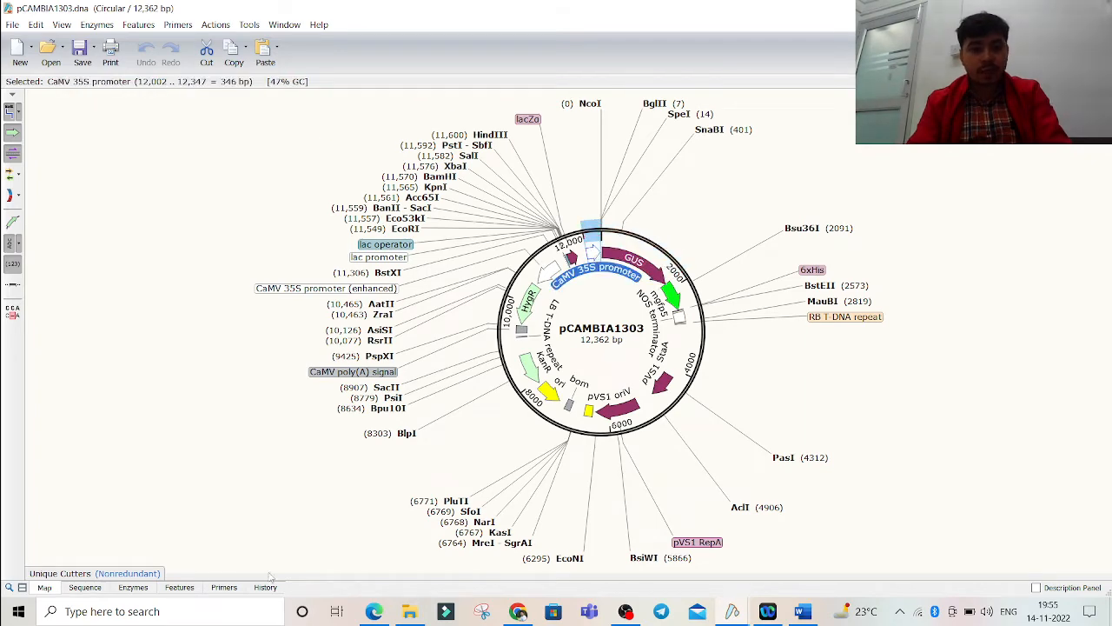
Return to the PRO-X IN 1303 map and inspect the GUS feature and the region upstream of it.
mouse_move(735, 611)
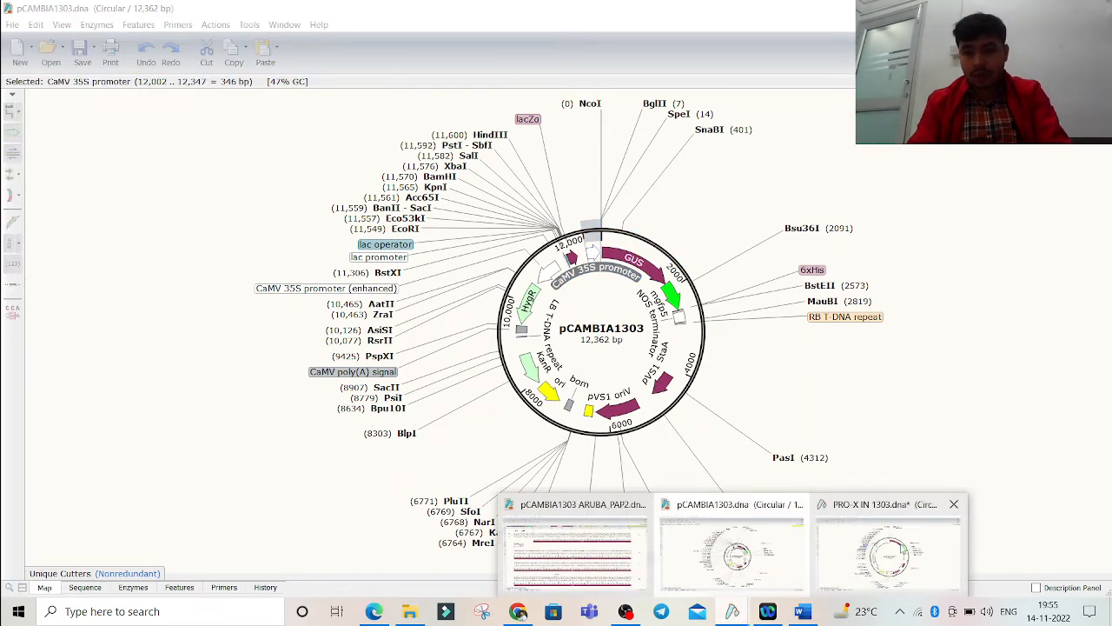
left_click(955, 547)
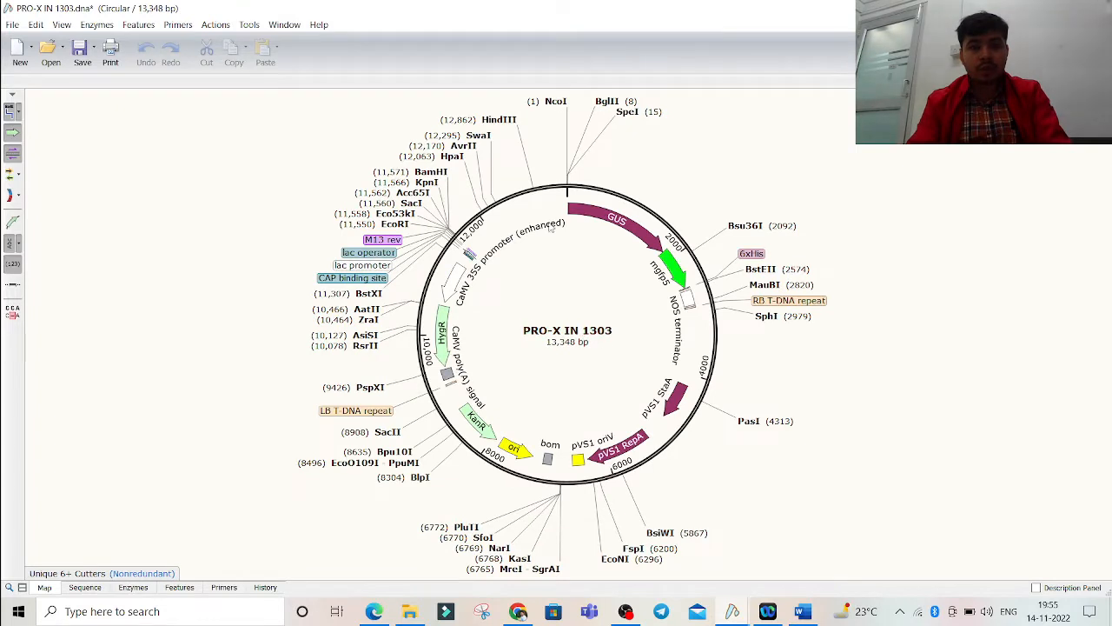
left_click(598, 216)
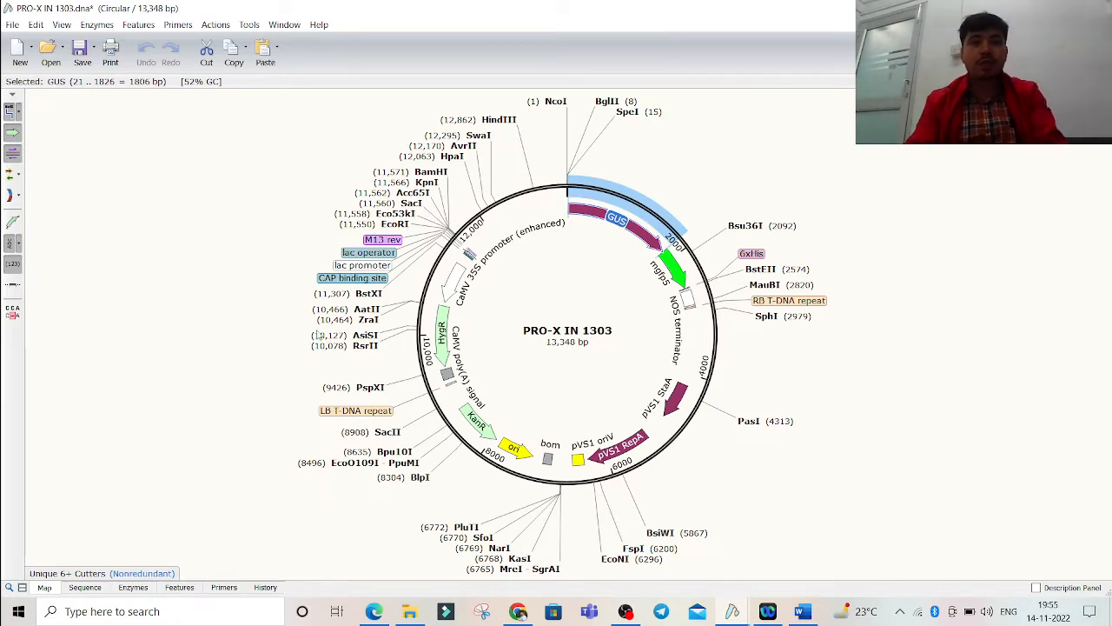
Examine the PRO-X IN 1303 sequence around the HindIII site and through to its last bases.
left_click(87, 588)
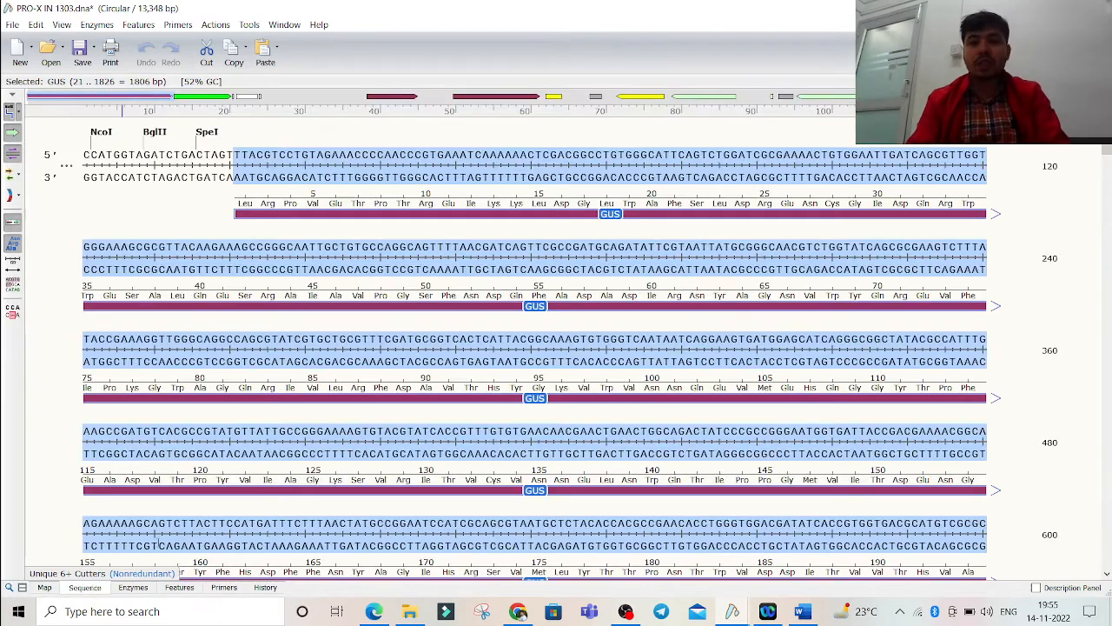
scroll(401, 352, "down", 3)
scroll(400, 352, "down", 5)
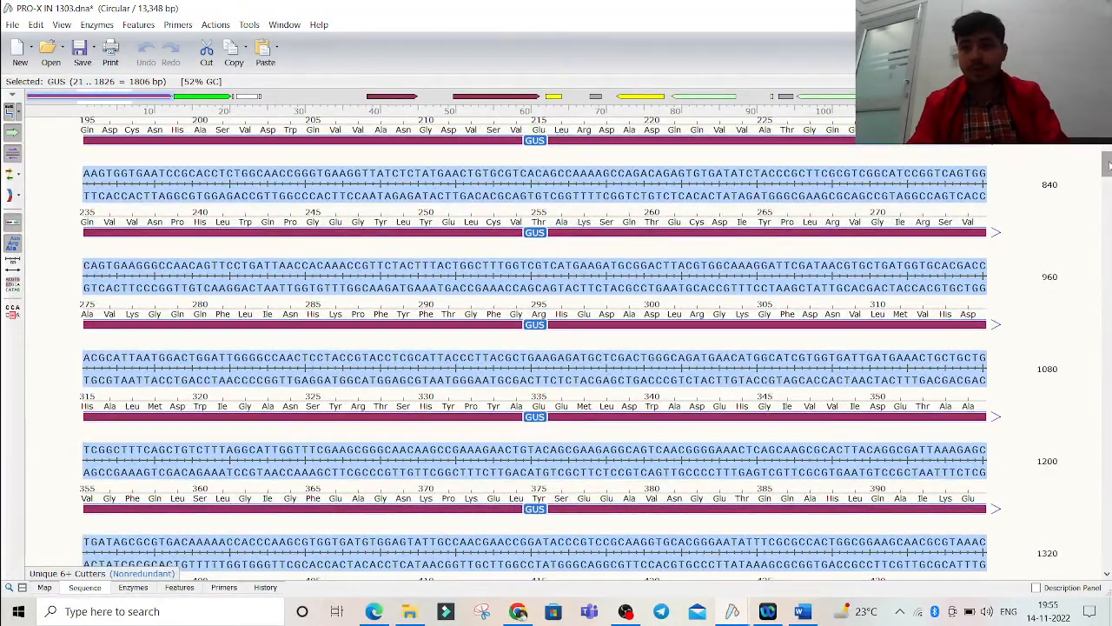
left_click_drag(1108, 165, 1108, 556)
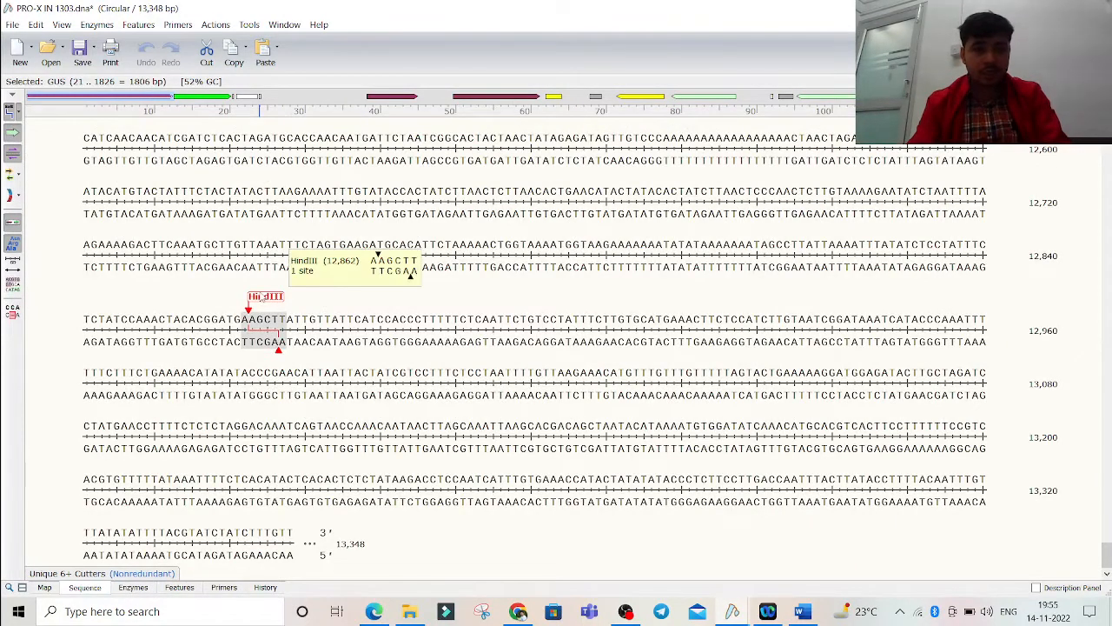
left_click(260, 298)
scroll(270, 370, "up", 1)
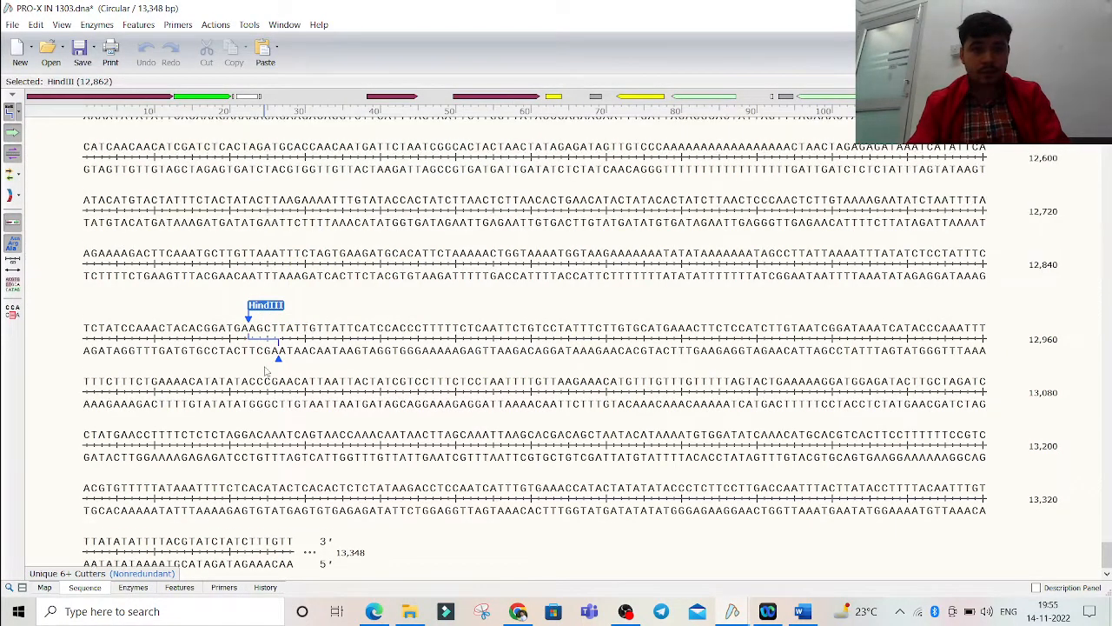
scroll(291, 358, "up", 1)
scroll(292, 356, "up", 10)
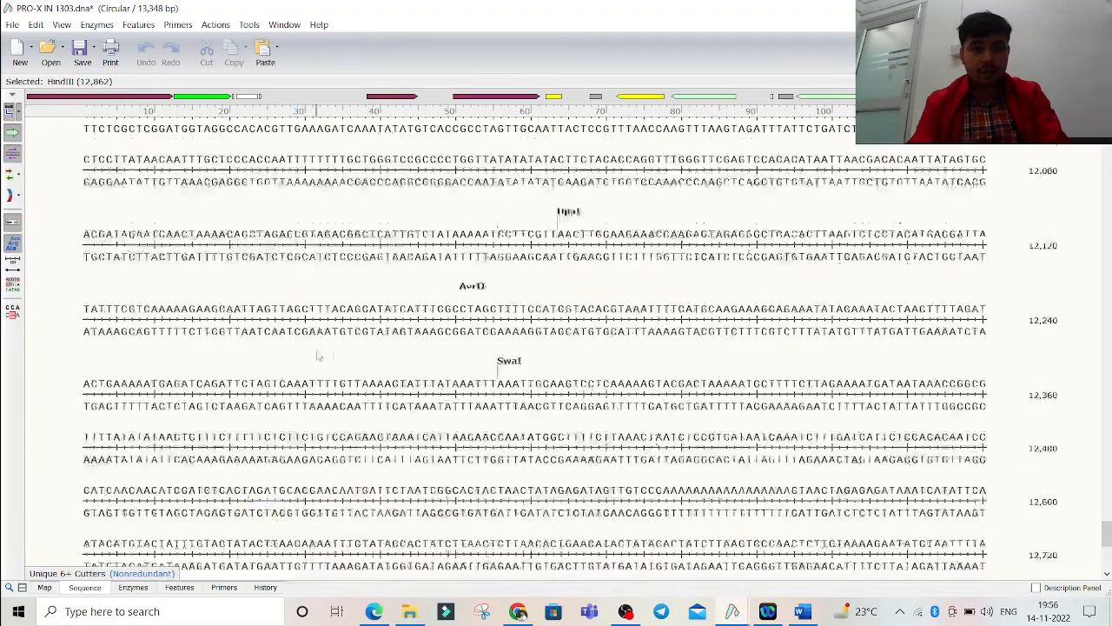
scroll(309, 356, "down", 10)
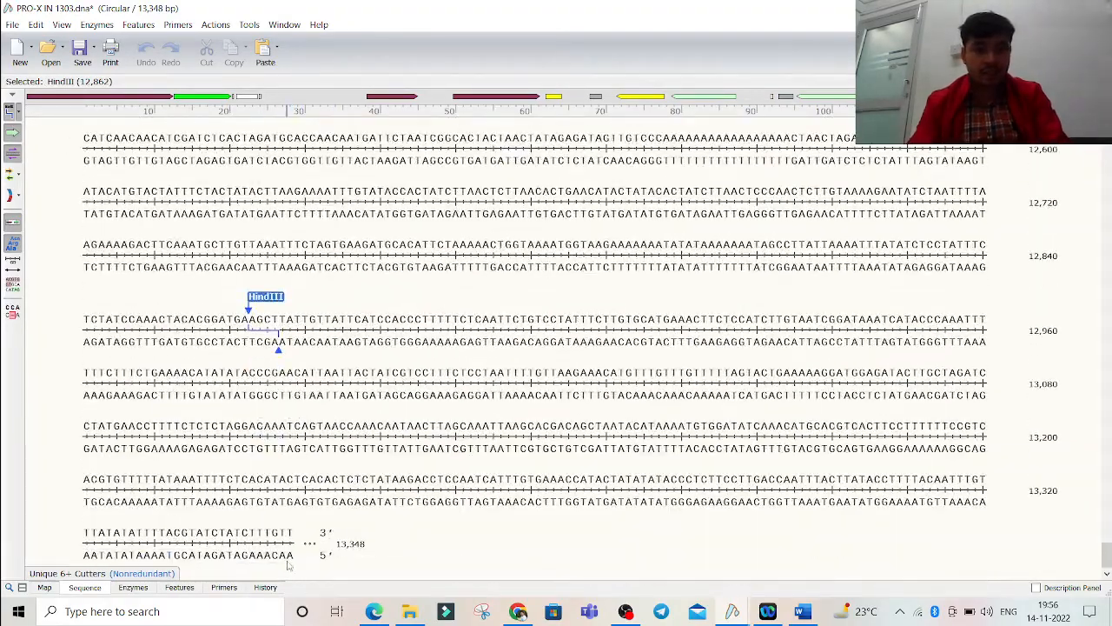
scroll(295, 504, "up", 1)
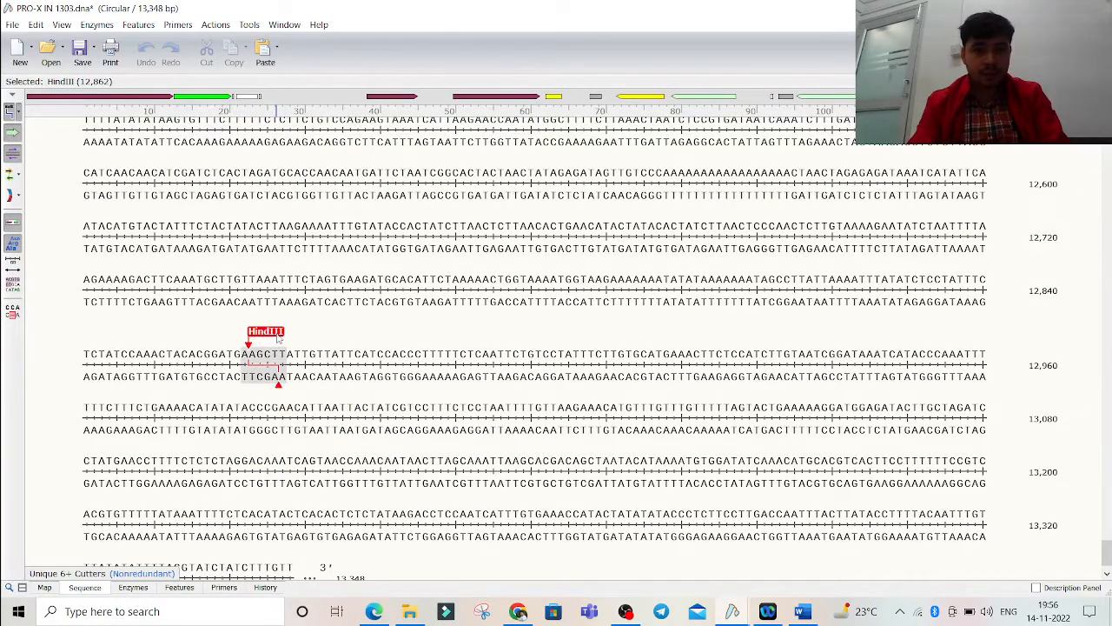
scroll(291, 313, "down", 1)
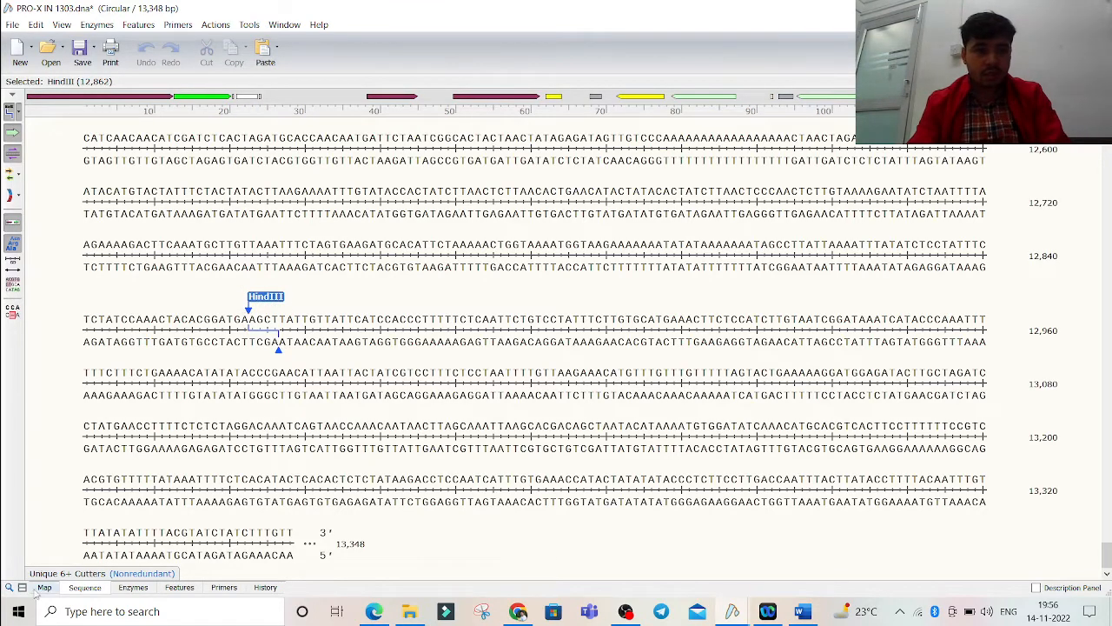
Locate the NcoI and BamHI sites on the map and inspect the sequence following the BamHI site.
left_click(48, 588)
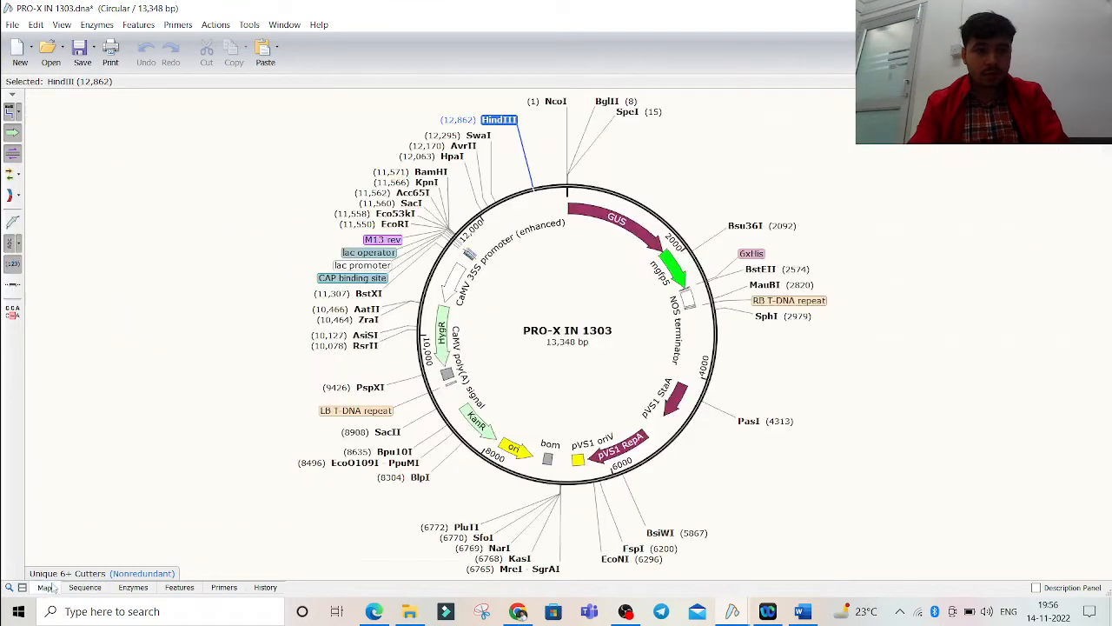
left_click(556, 101)
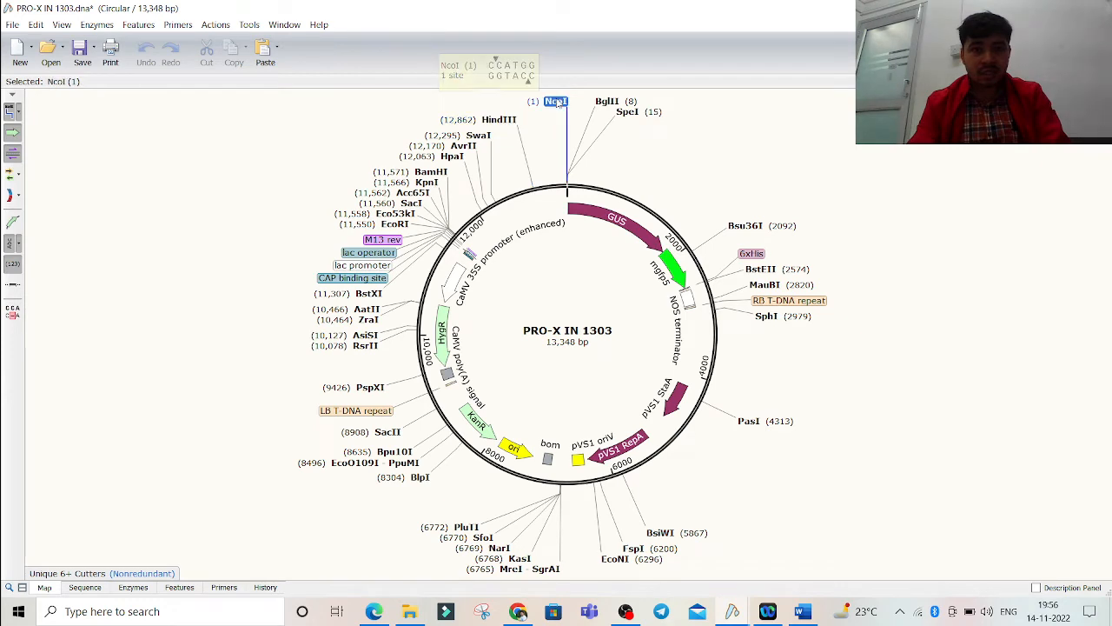
left_click(442, 172)
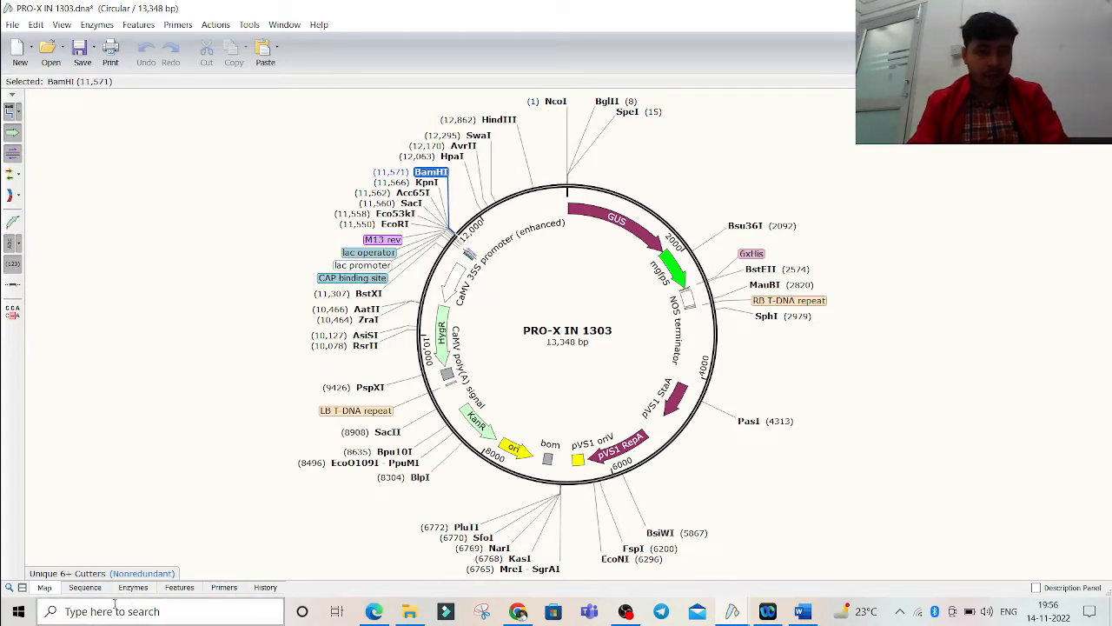
left_click(85, 587)
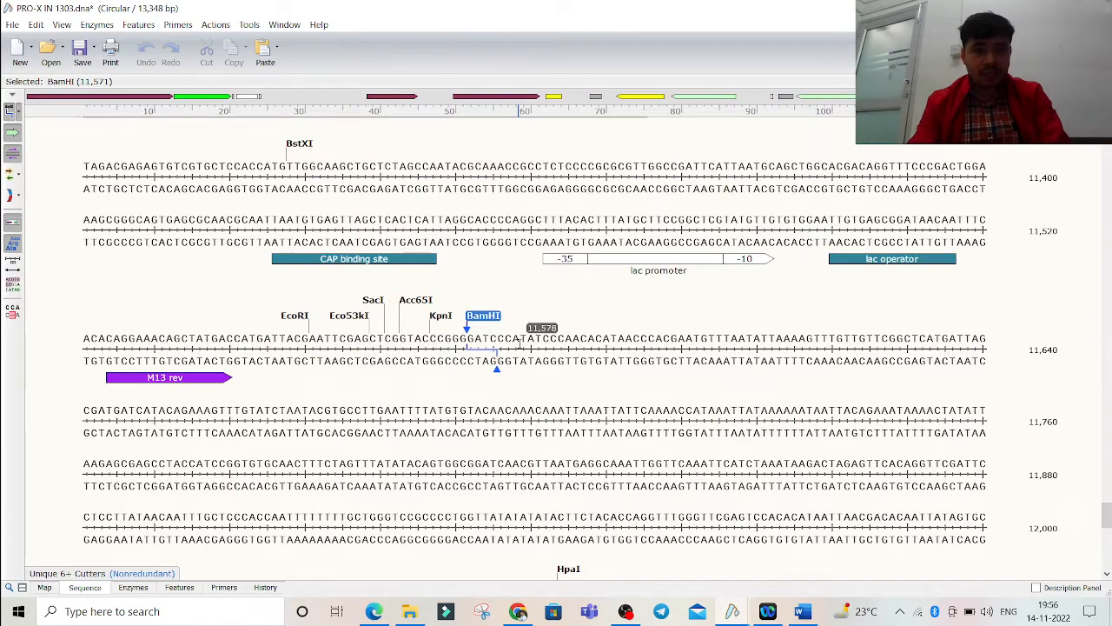
scroll(536, 354, "up", 1)
scroll(536, 356, "down", 5)
scroll(537, 364, "up", 3)
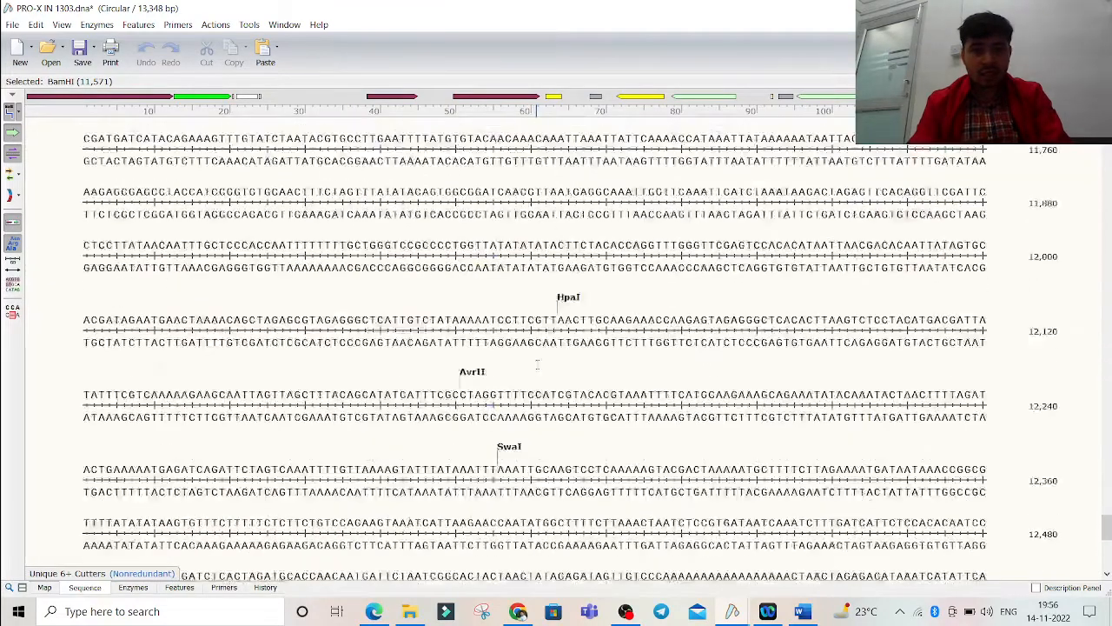
scroll(536, 370, "up", 2)
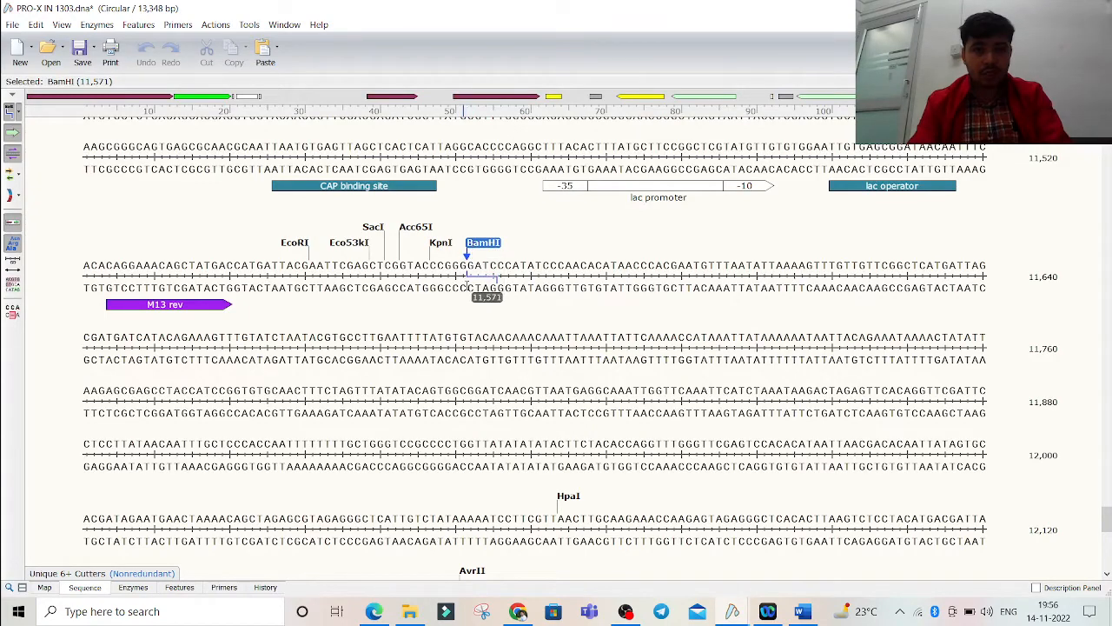
left_click_drag(466, 276, 295, 549)
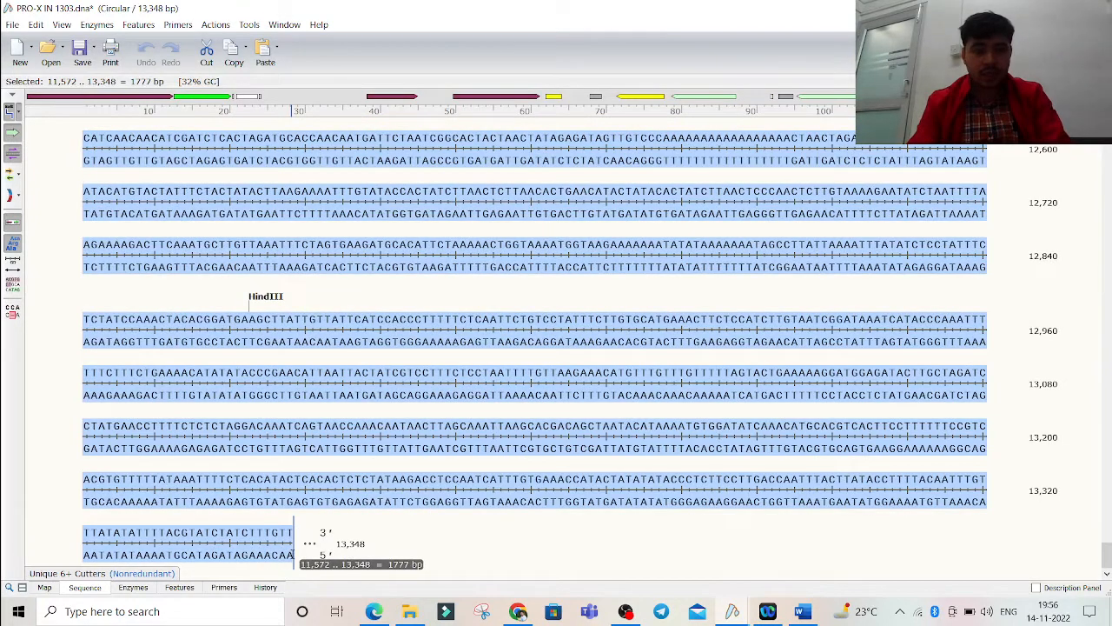
left_click(294, 547)
left_click_drag(294, 549, 458, 340)
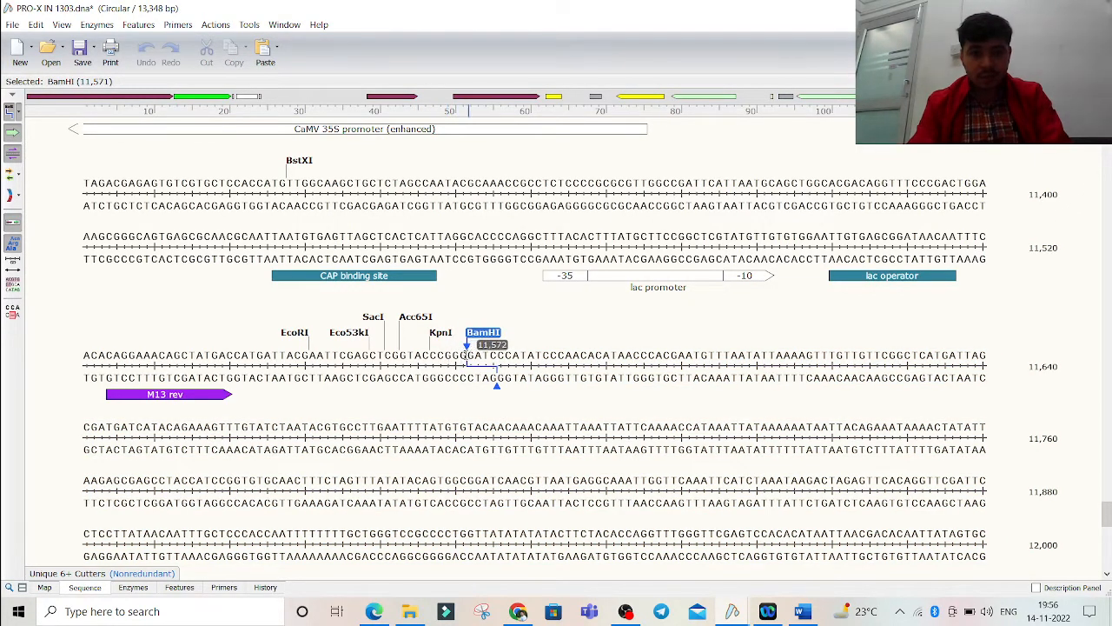
Select bases 11,571 to 13,348, from the BamHI site to the sequence end, and start a new feature of type promoter.
left_click_drag(466, 352, 328, 553)
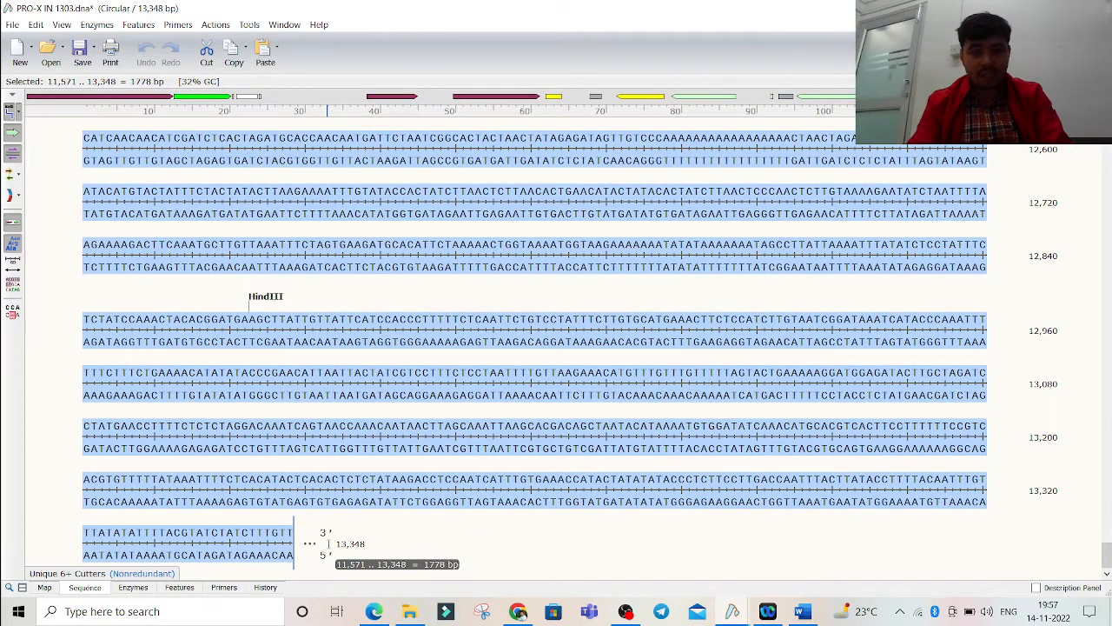
left_click(139, 24)
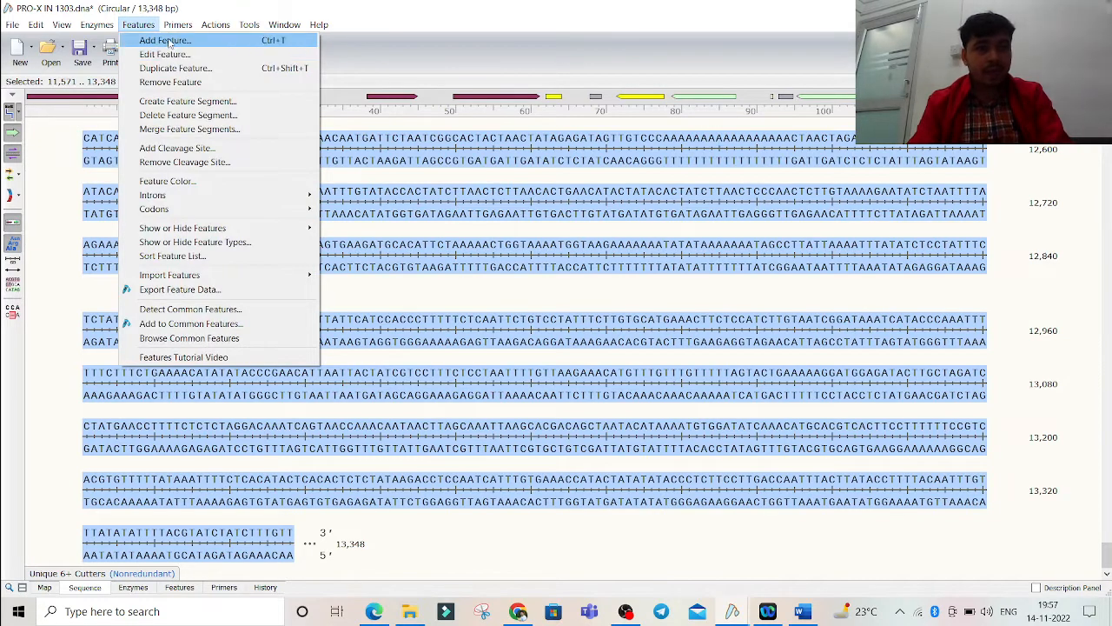
left_click(168, 37)
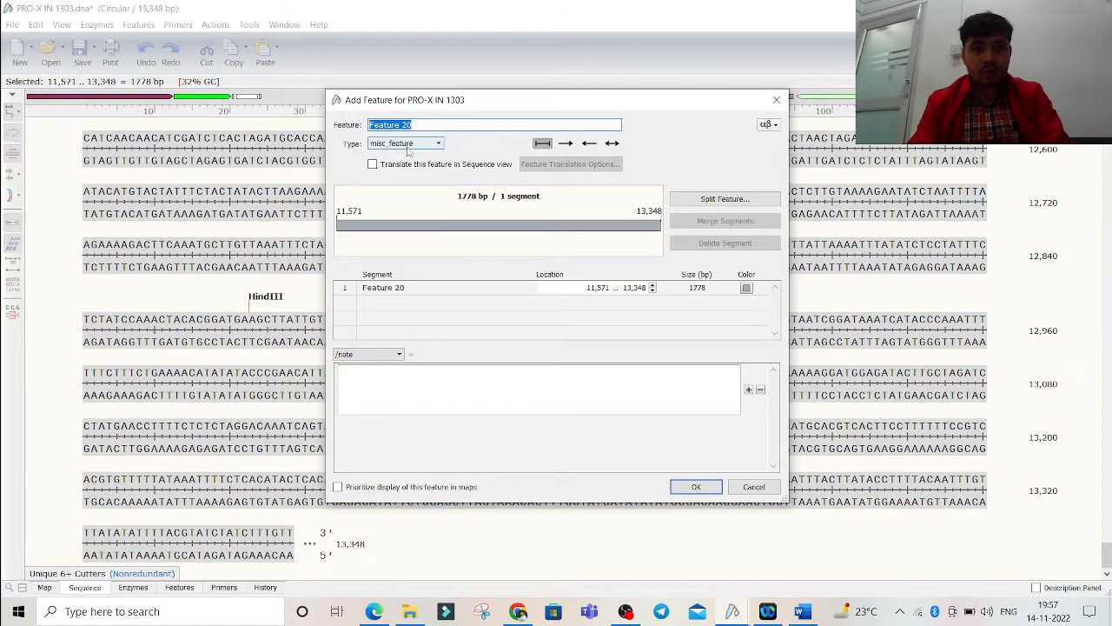
left_click(404, 143)
scroll(412, 226, "down", 9)
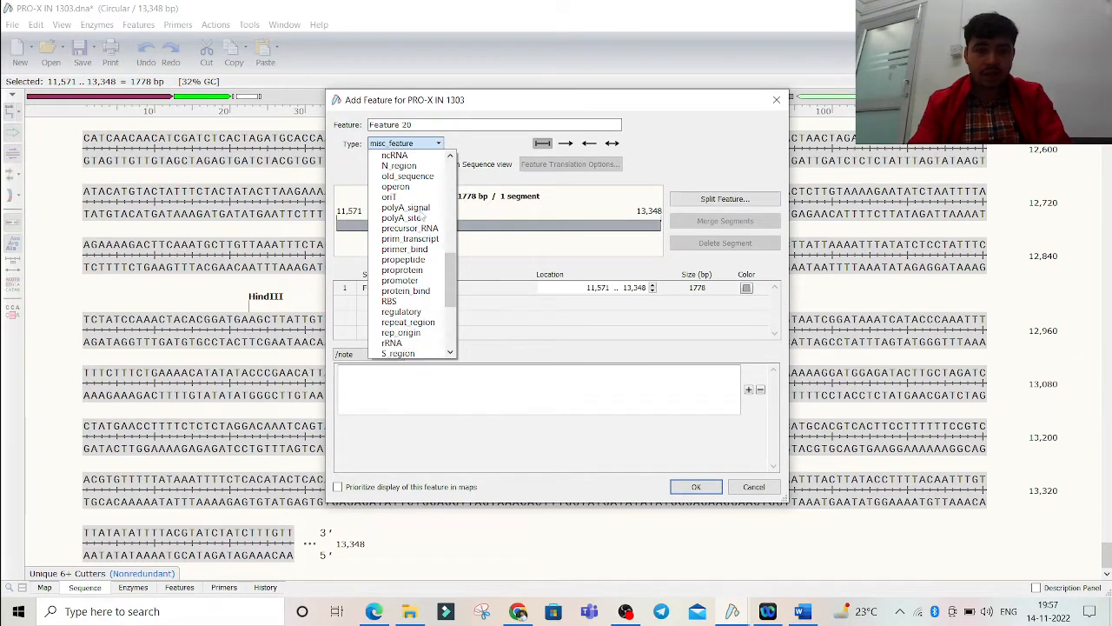
left_click(410, 281)
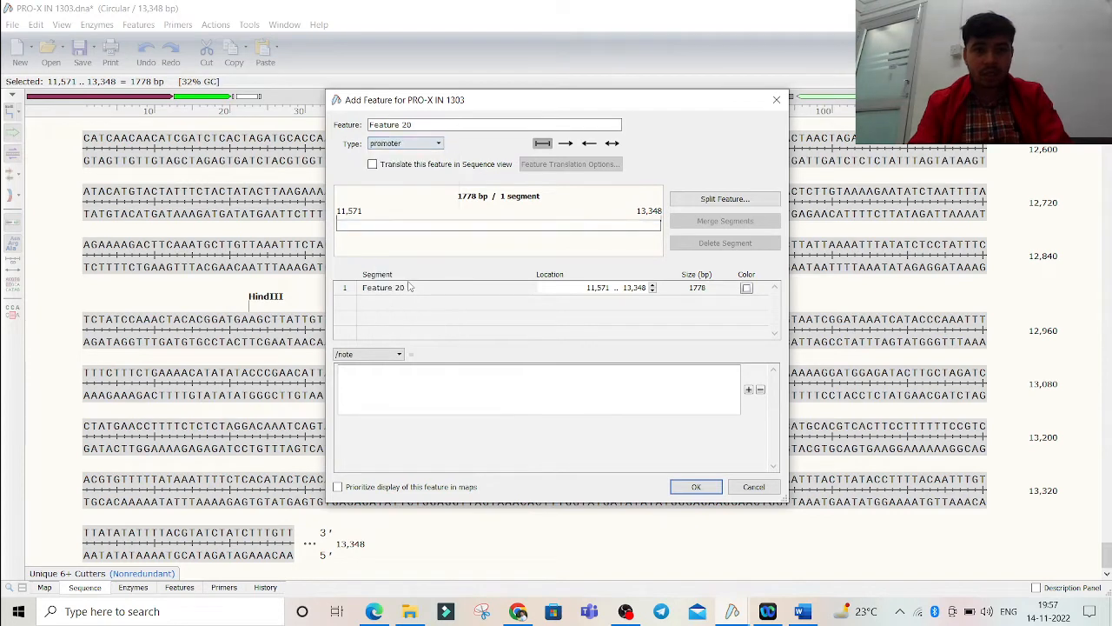
Give the new promoter feature a forward direction and name it PRO-X-1.7KB.
left_click(565, 144)
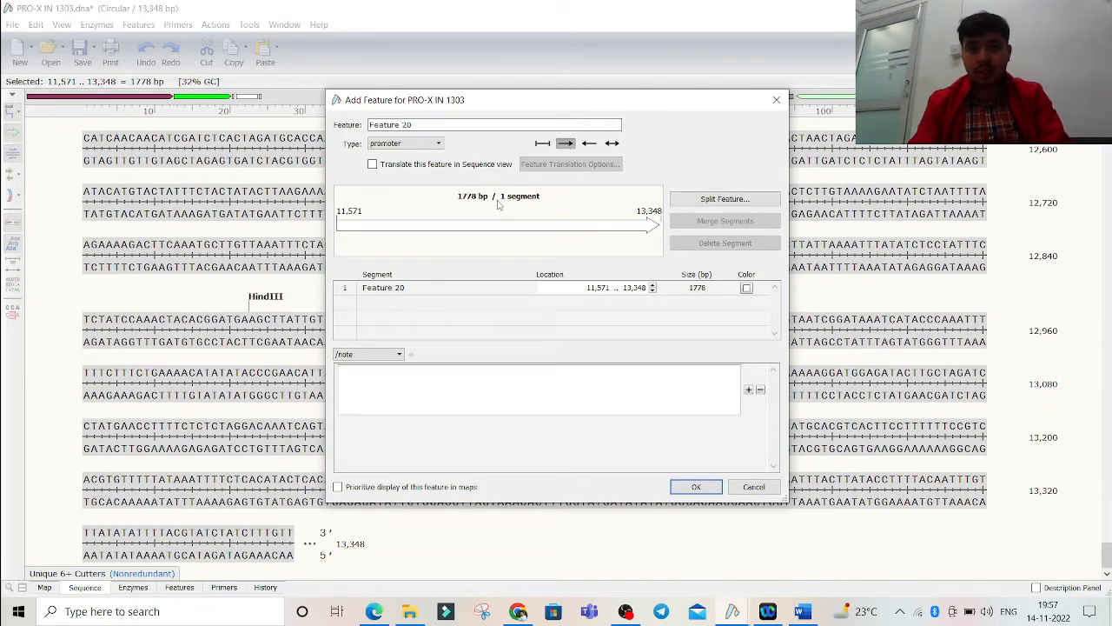
left_click(429, 124)
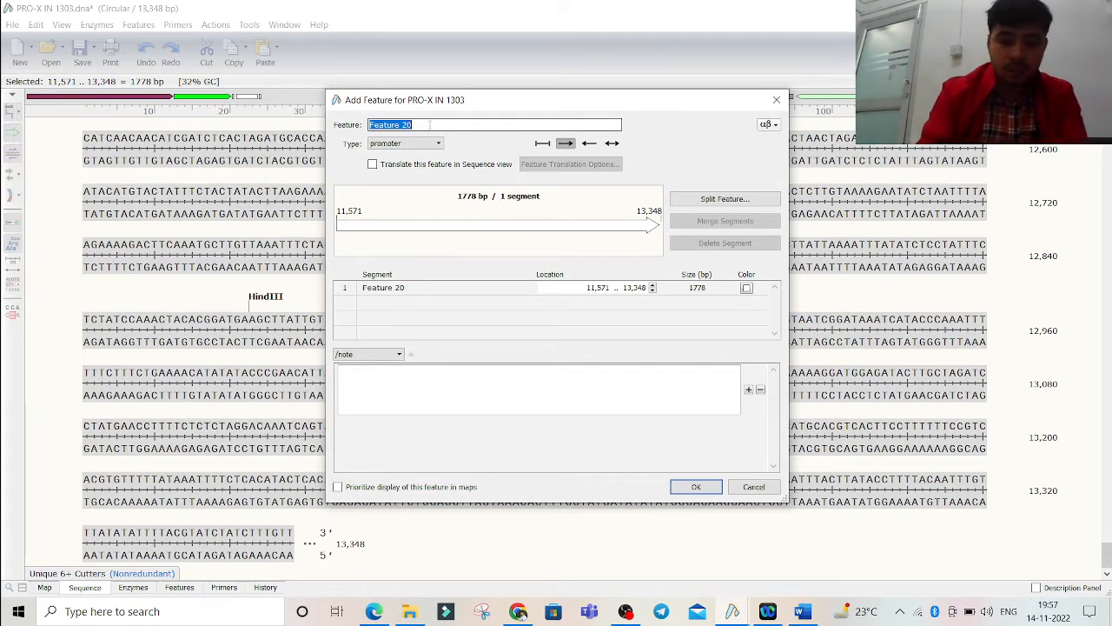
type("PRO-")
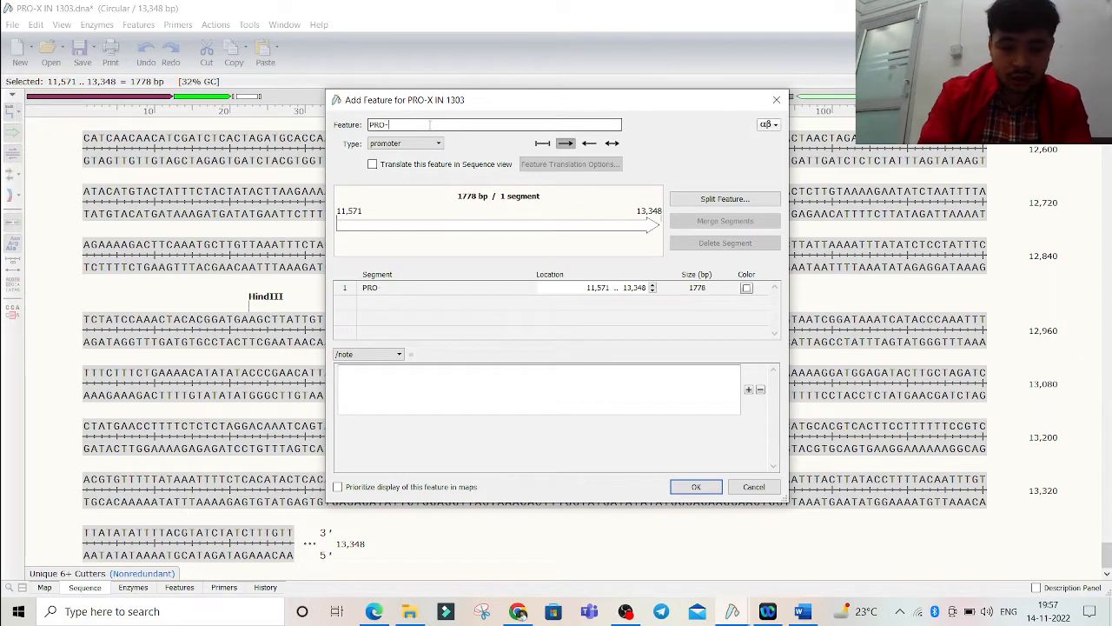
type("X-")
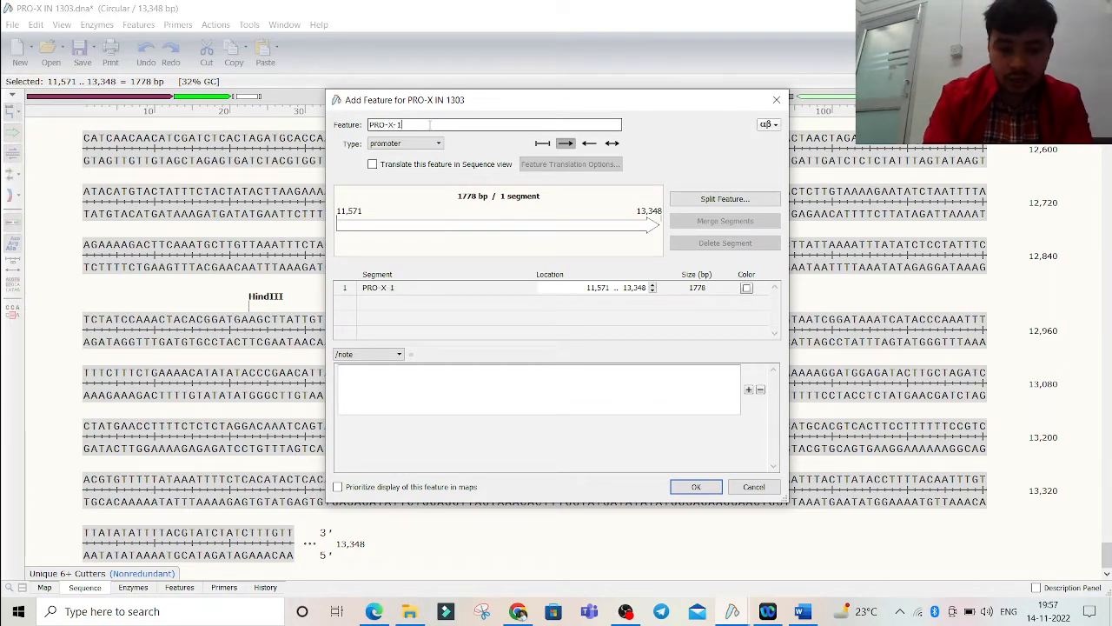
type("1.7")
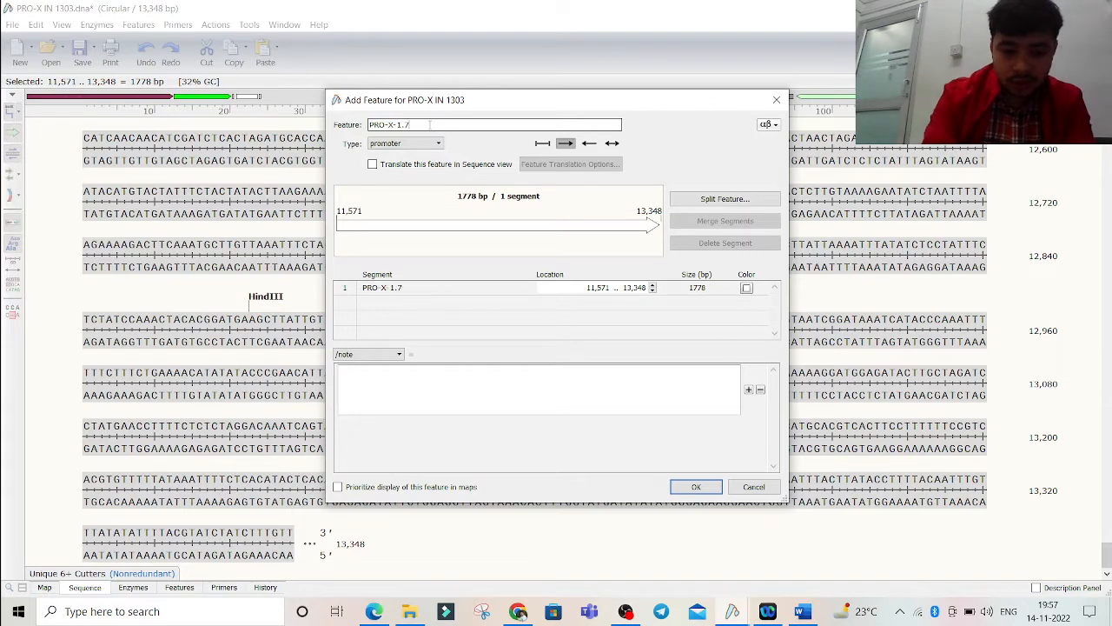
type("KB")
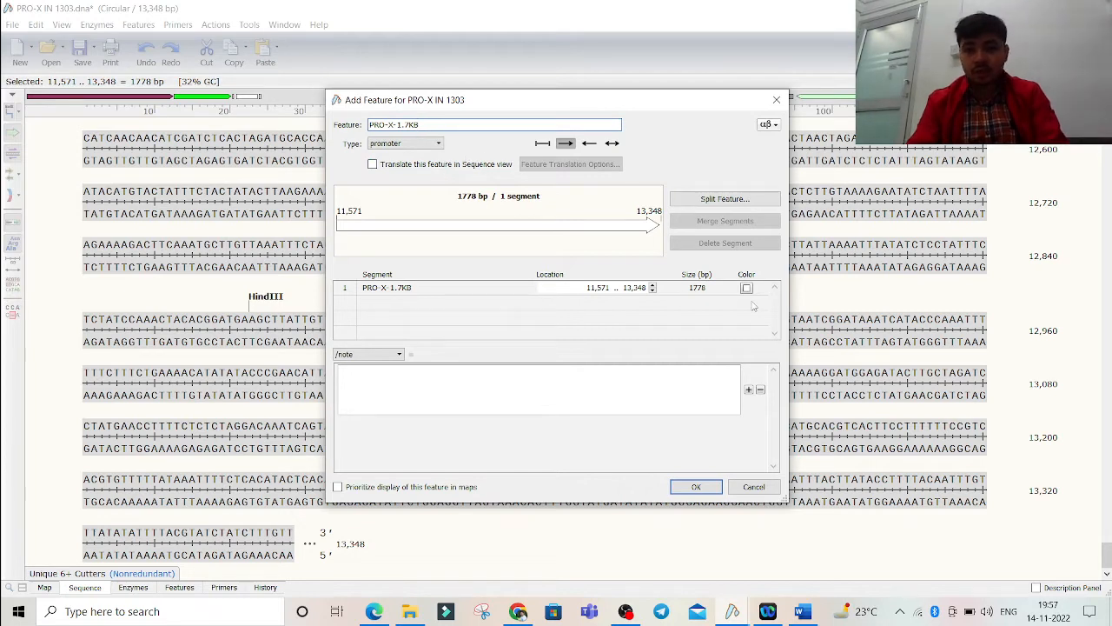
Colour the promoter segment yellow and add the feature to the construct.
left_click(746, 287)
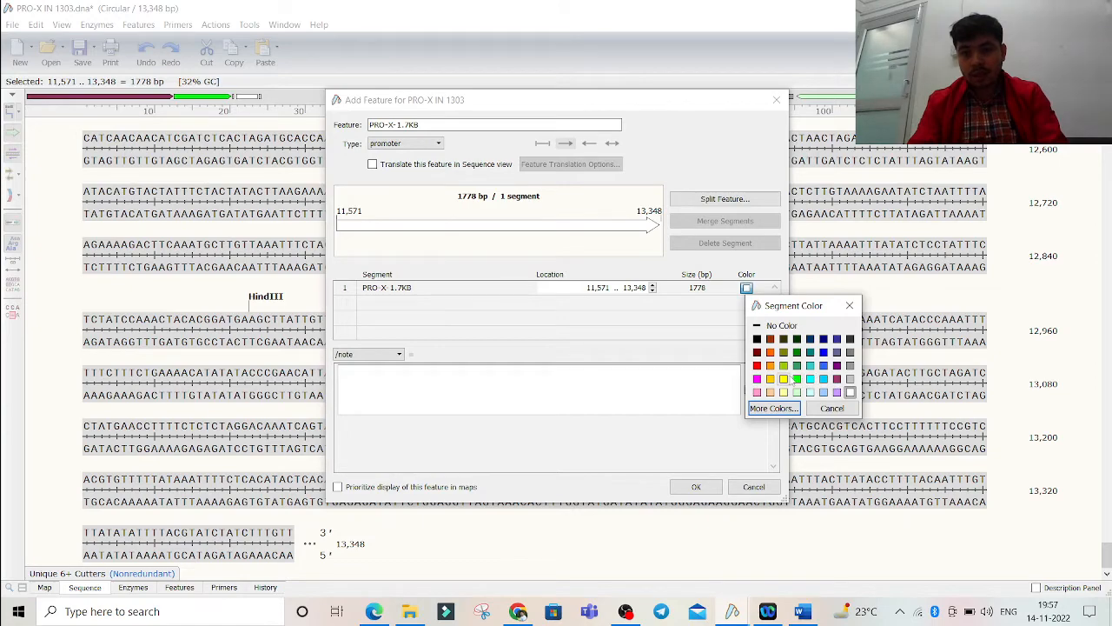
left_click(784, 381)
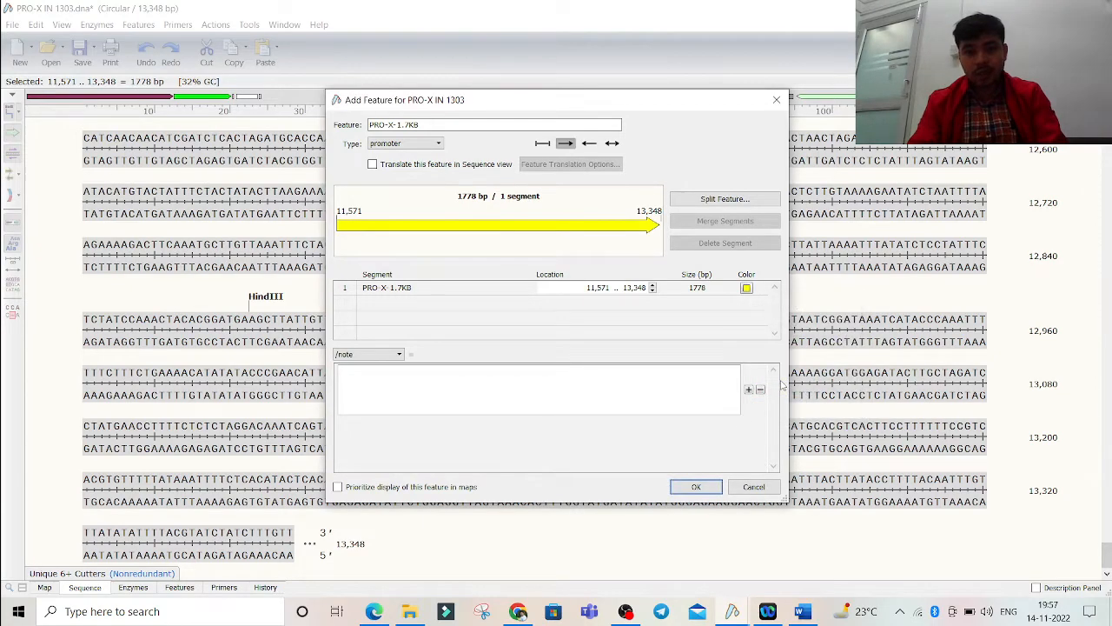
left_click(696, 487)
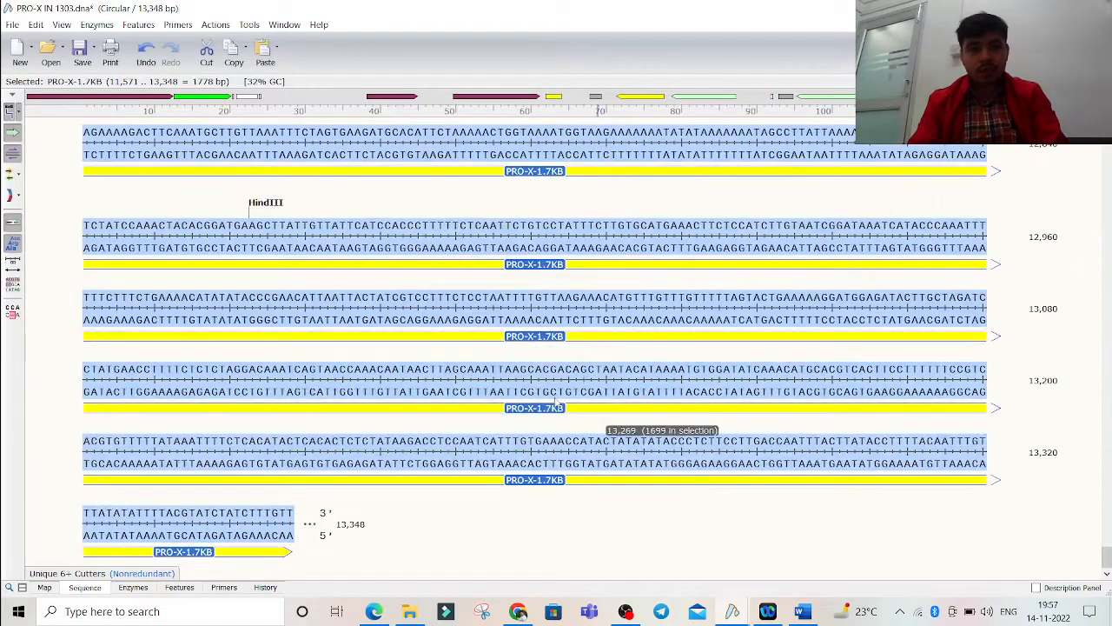
Show the construct's map and inspect the PRO-X-1.7KB promoter and the adjacent GUS feature.
scroll(556, 401, "up", 3)
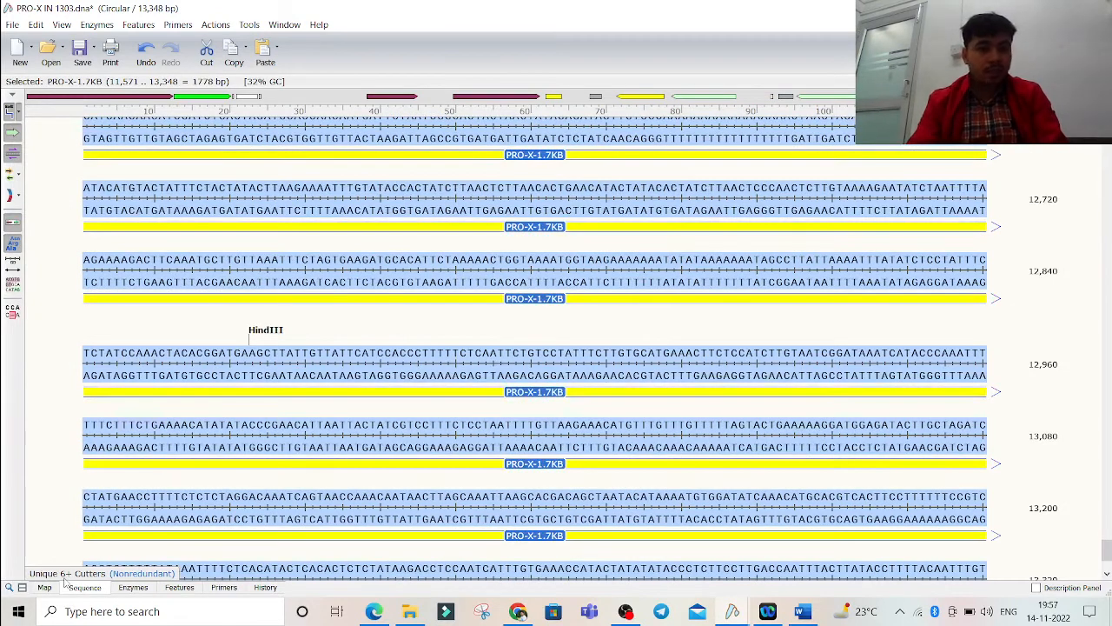
left_click(44, 587)
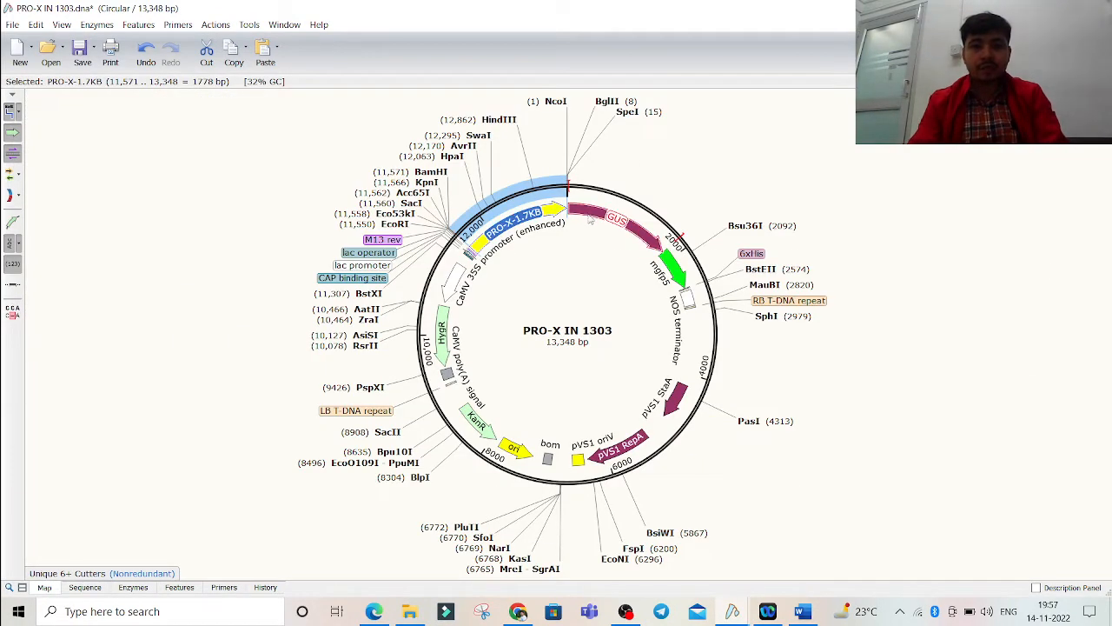
left_click(592, 218)
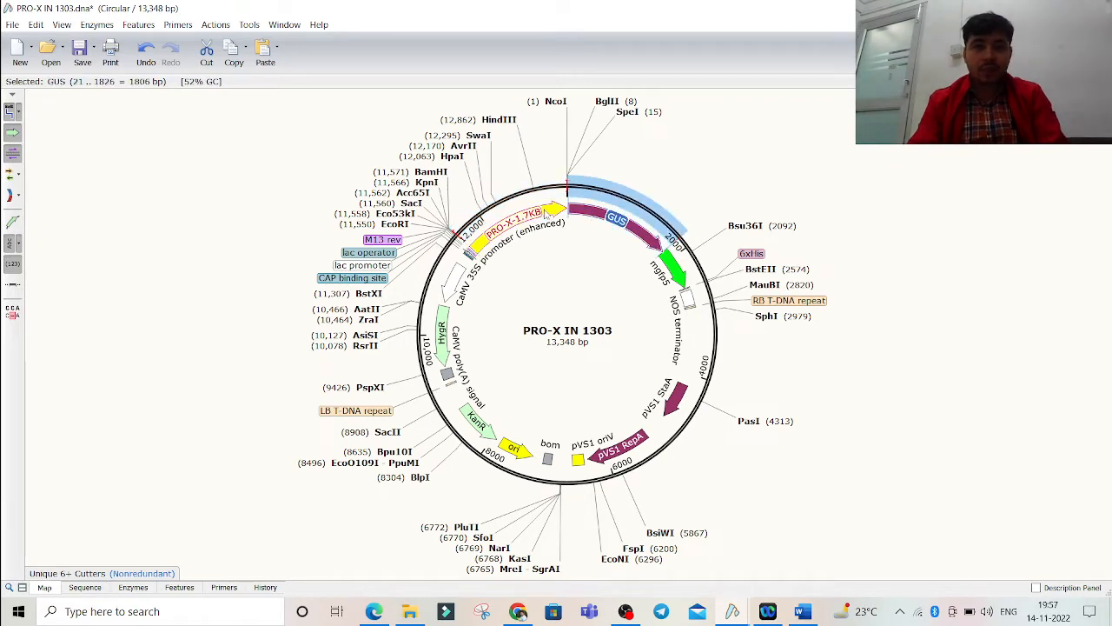
left_click(476, 250)
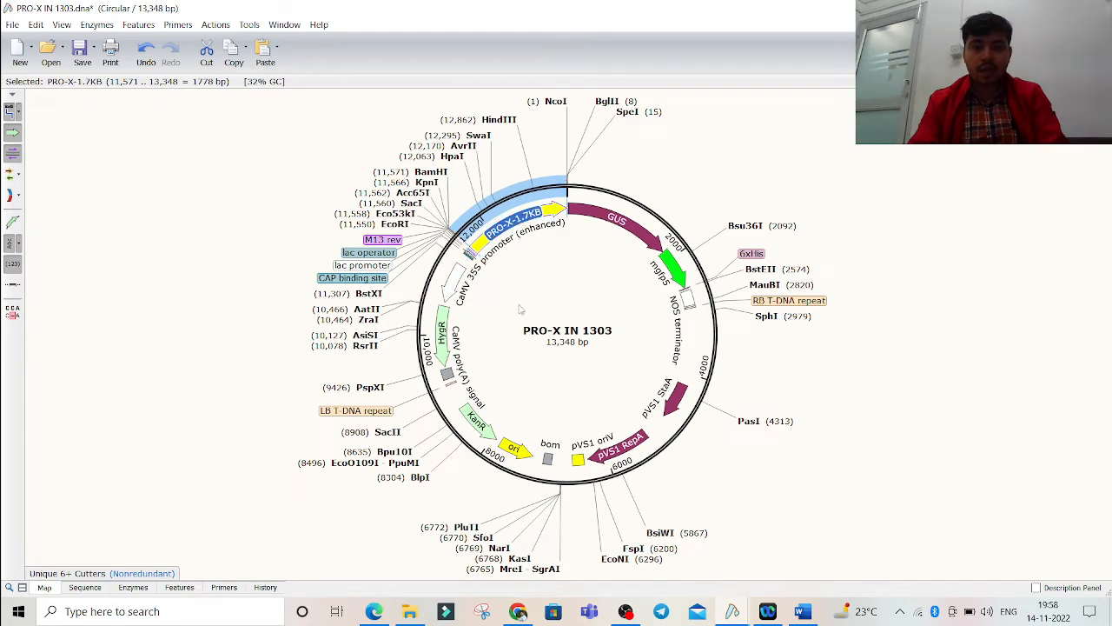
Switch to the pCAMBIA1303 ARUBA_PAP2 construct and view its circular map for comparison.
left_click(733, 613)
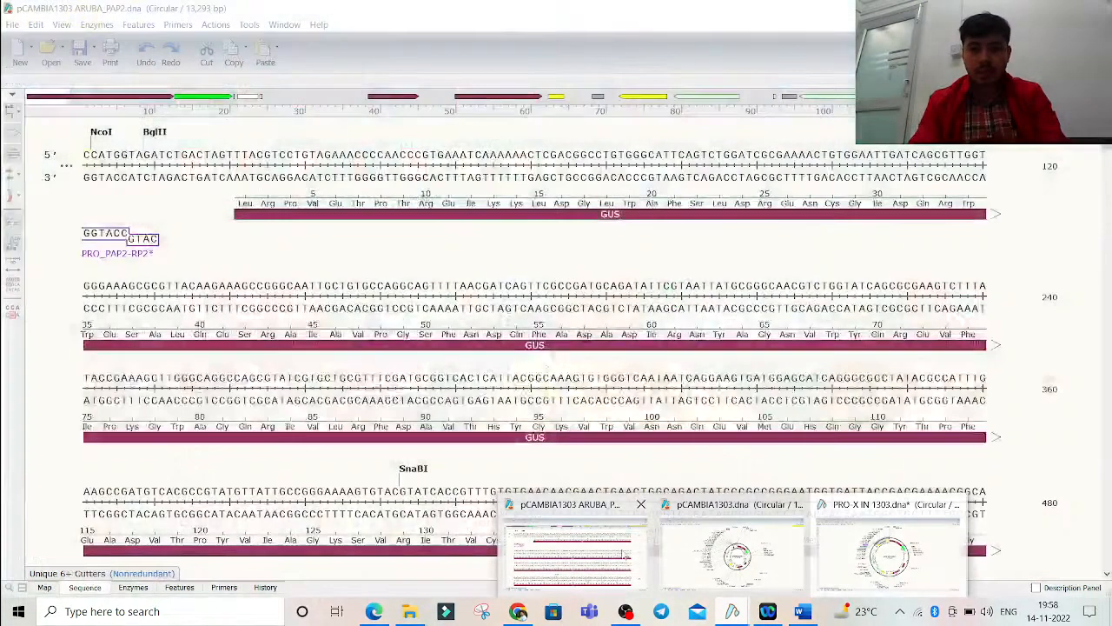
left_click(594, 549)
left_click(41, 587)
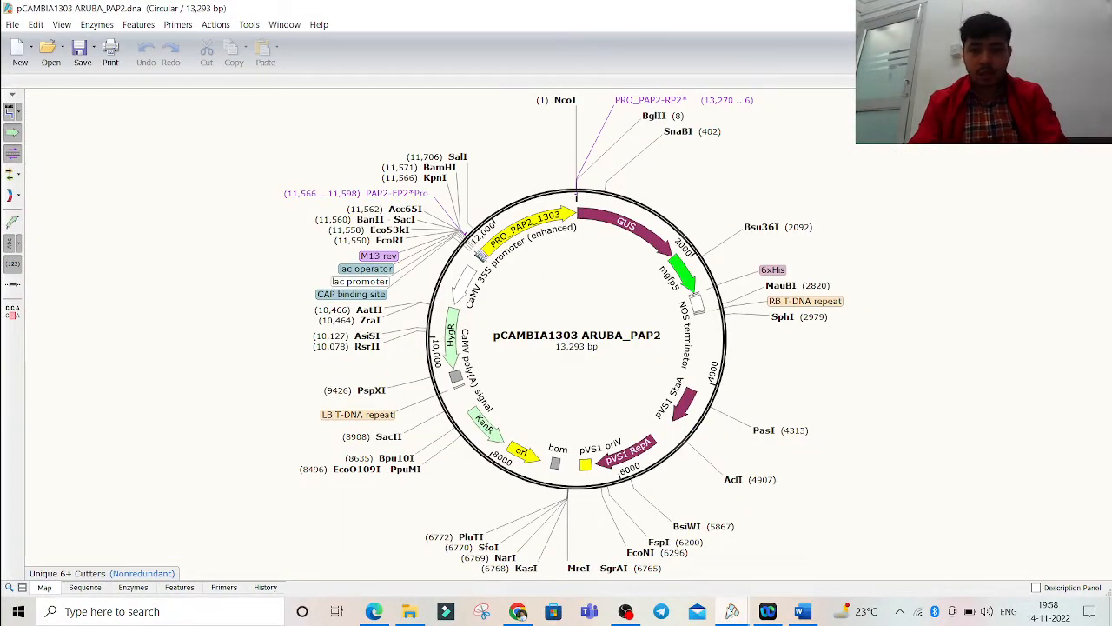
Switch to the original pCAMBIA1303 map and view the details of its CaMV 35S promoter feature.
left_click(732, 611)
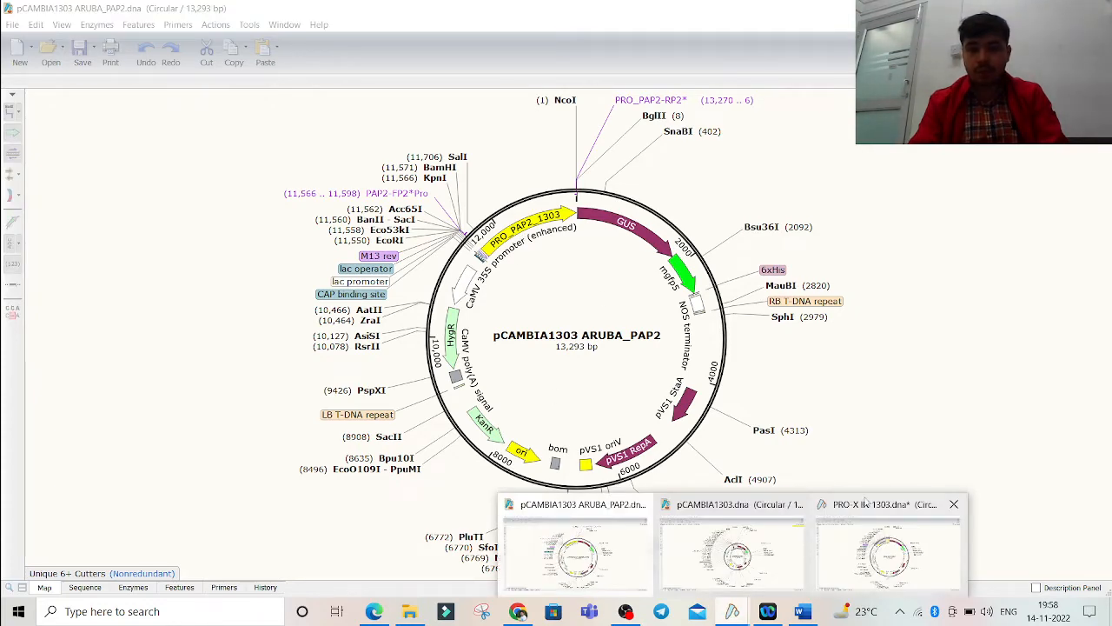
left_click(727, 553)
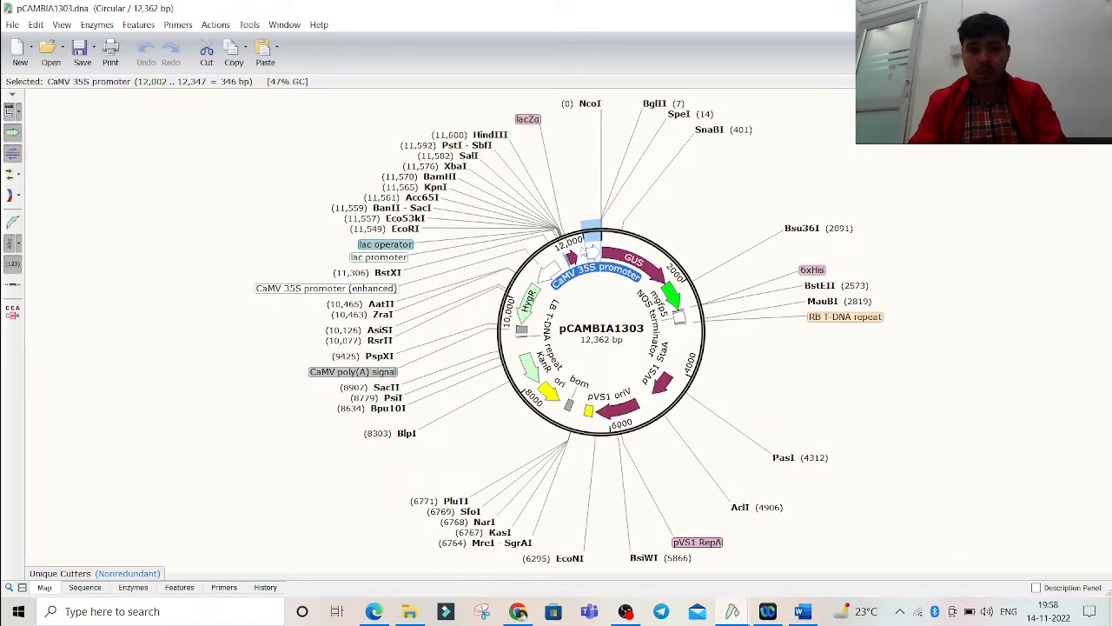
double_click(594, 252)
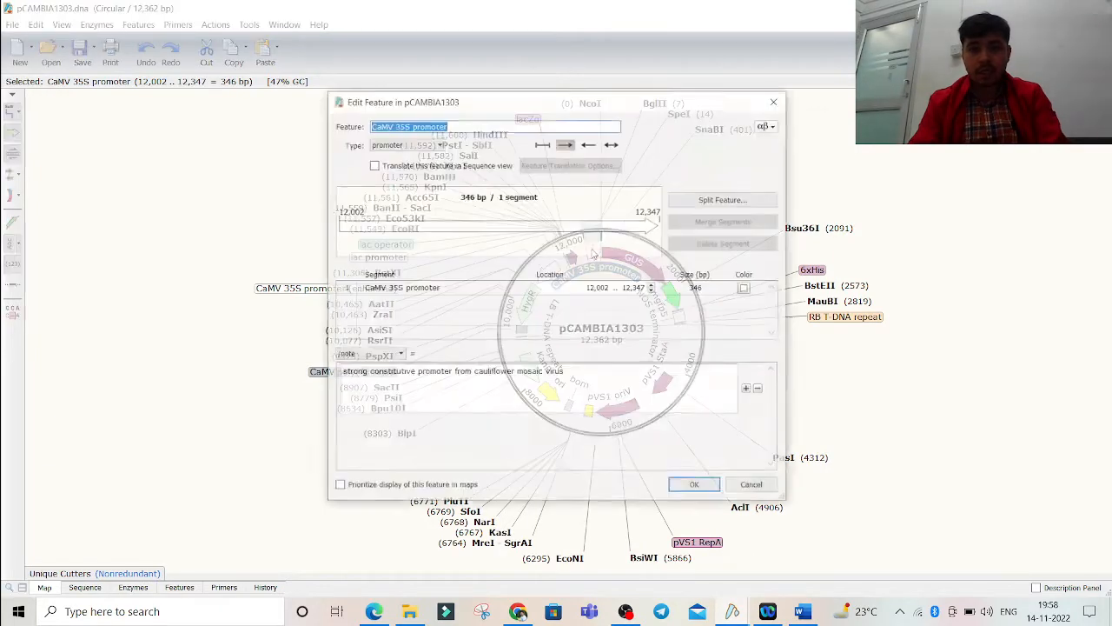
left_click(776, 100)
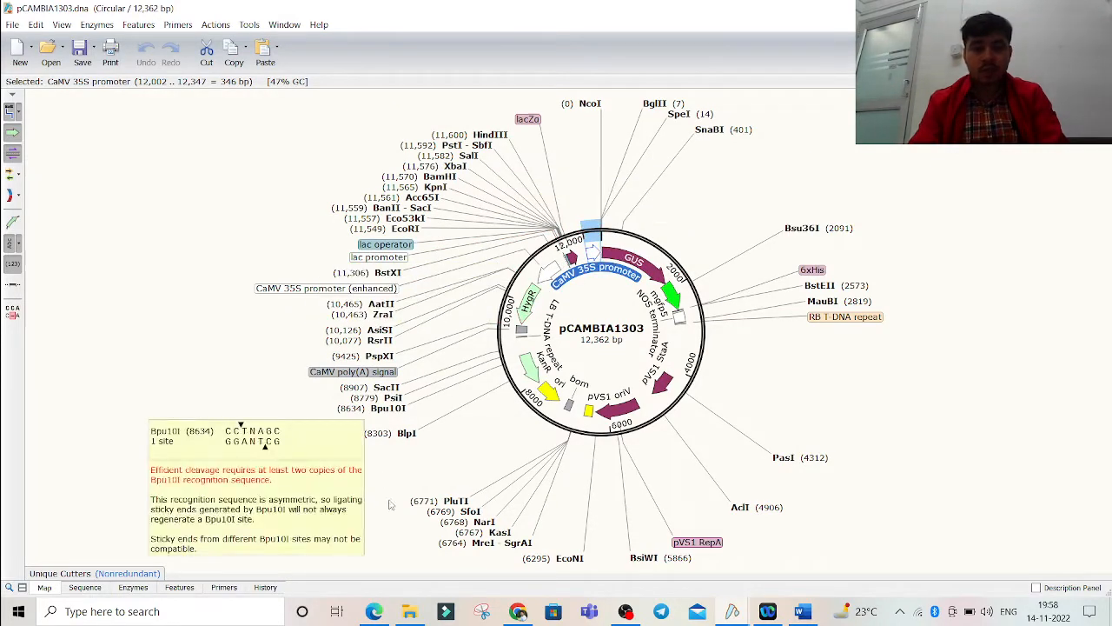
Return to PRO-X IN 1303, select the GUS feature and examine the sequence from GUS to the pVS1 RepA region.
left_click(735, 610)
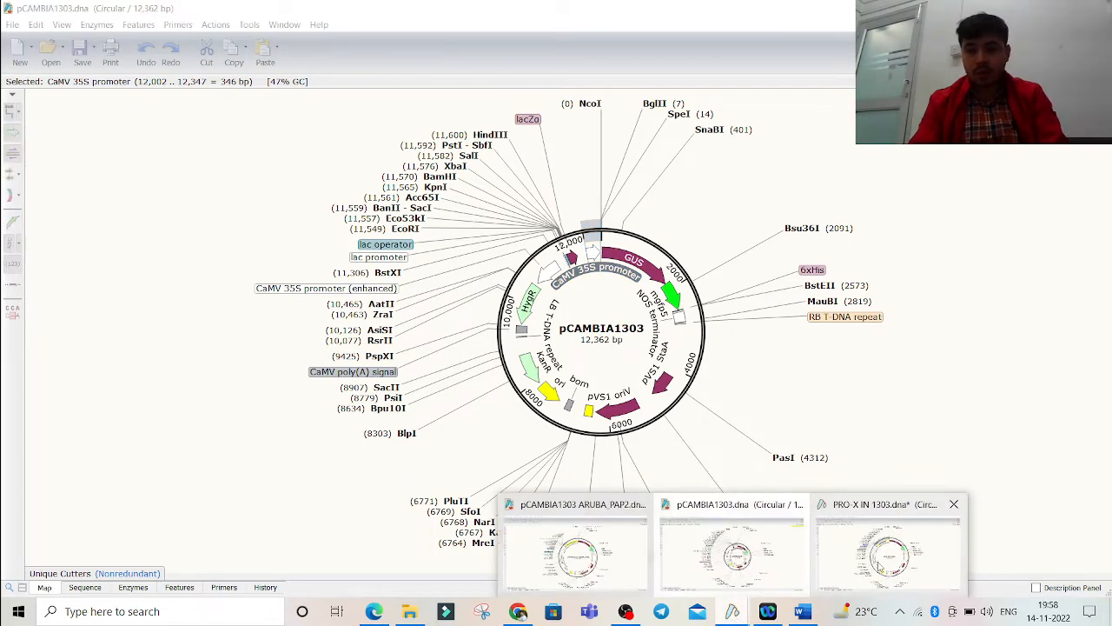
left_click(879, 565)
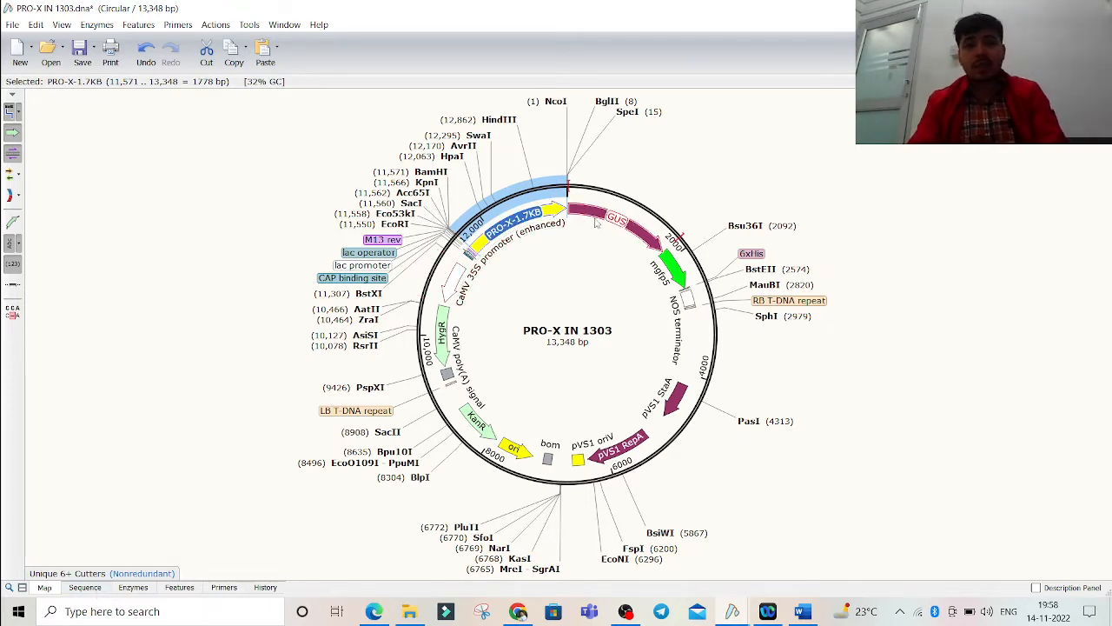
left_click(594, 216)
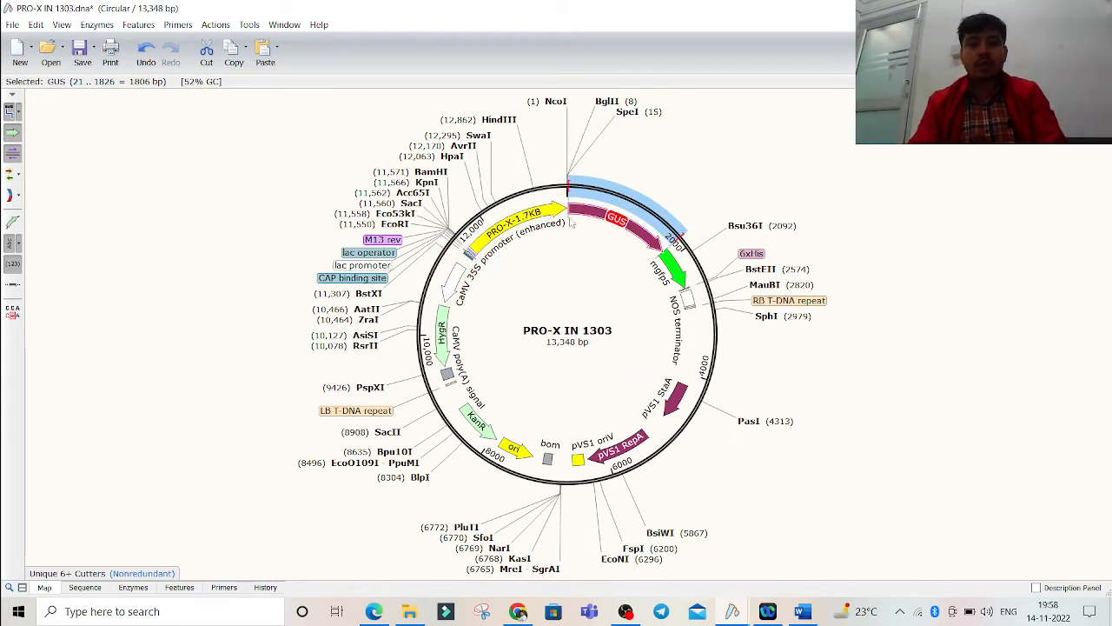
left_click(85, 587)
scroll(668, 515, "down", 15)
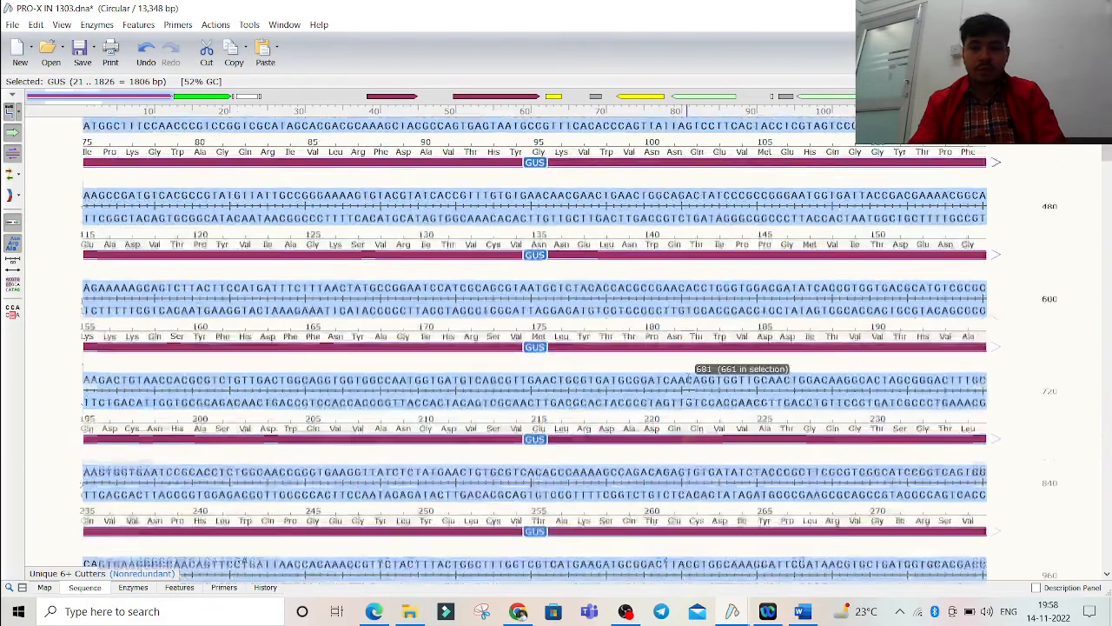
scroll(711, 432, "down", 20)
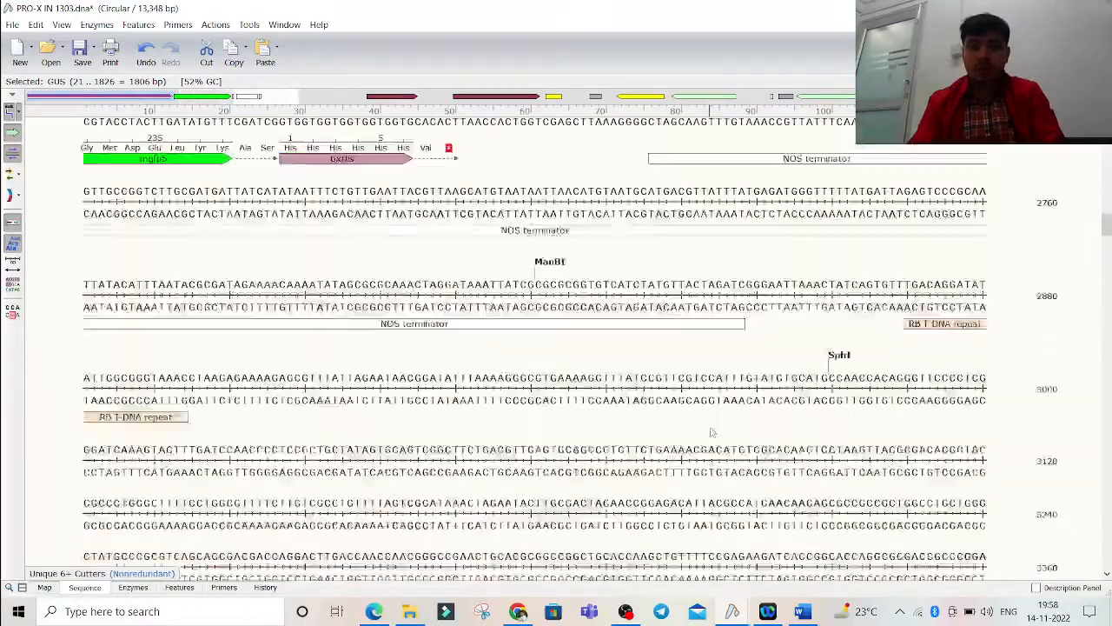
scroll(743, 432, "down", 10)
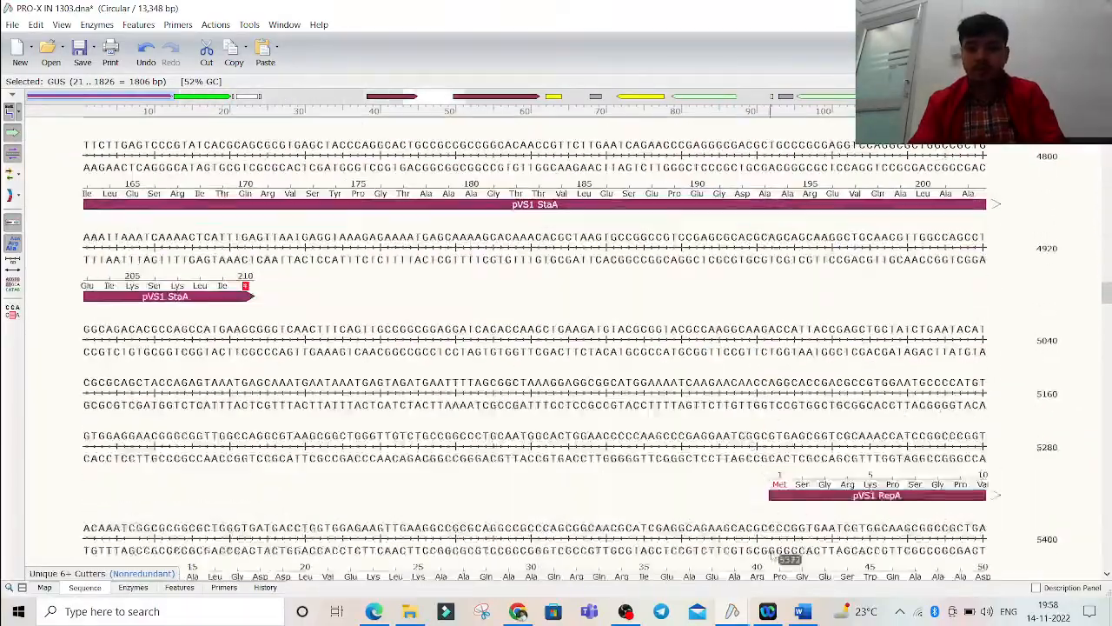
Copy the PAP1-FP2/New*Pro primer sequence from the Pro PAP document in Word.
left_click(803, 610)
scroll(794, 539, "down", 7)
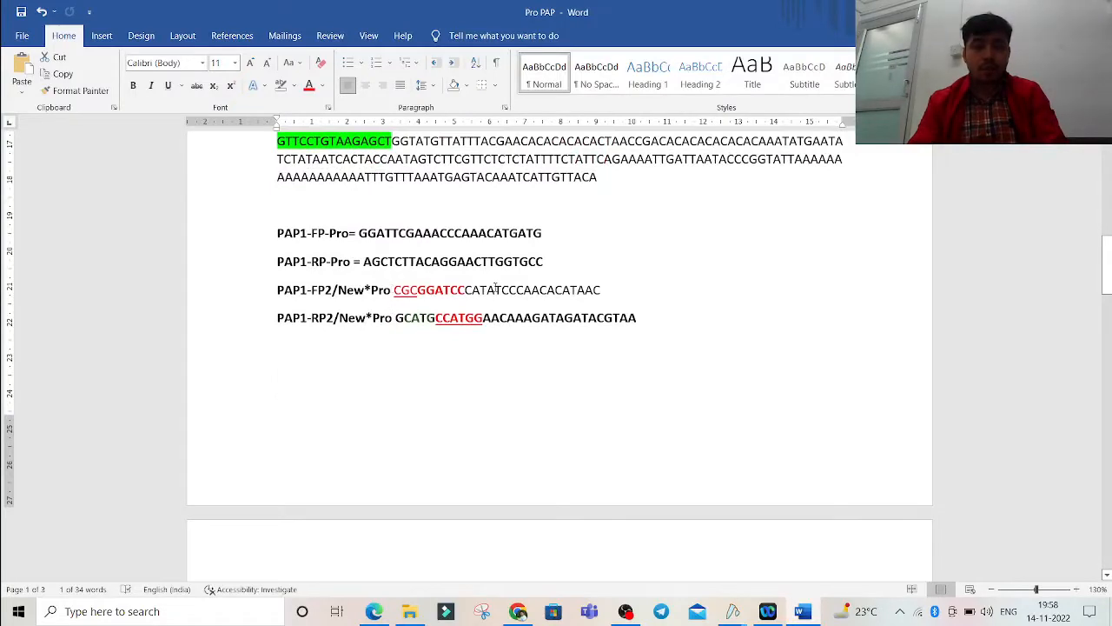
left_click_drag(604, 290, 395, 291)
key("ctrl+c")
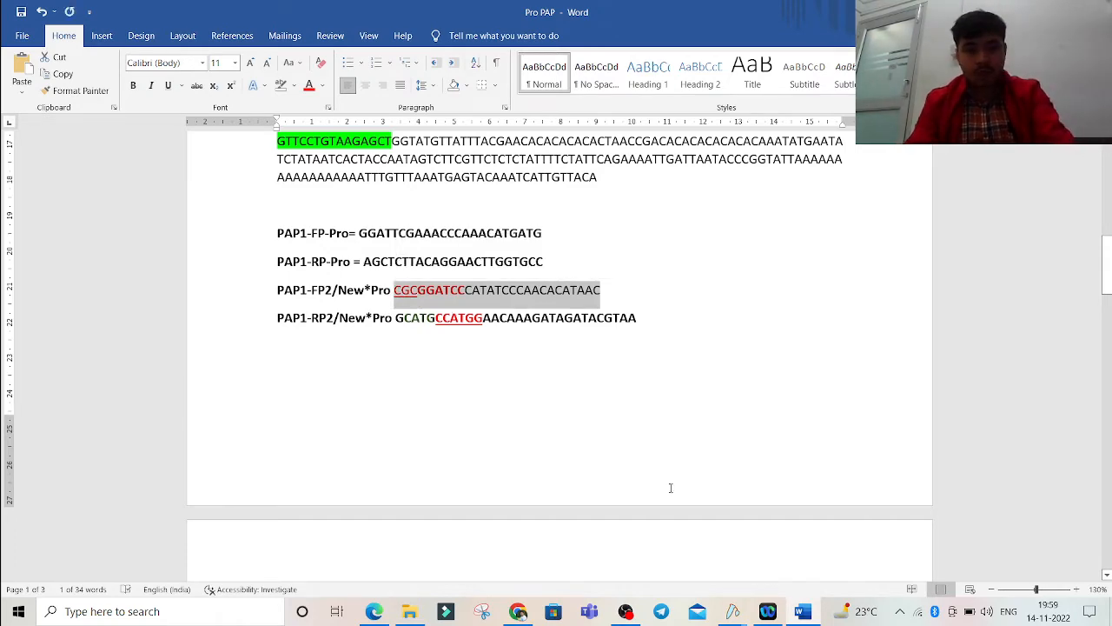
In SnapGene, start a new primer for PRO-X IN 1303 with the copied sequence CGCGGATCCCATATCCCAACACATAAC.
left_click(734, 610)
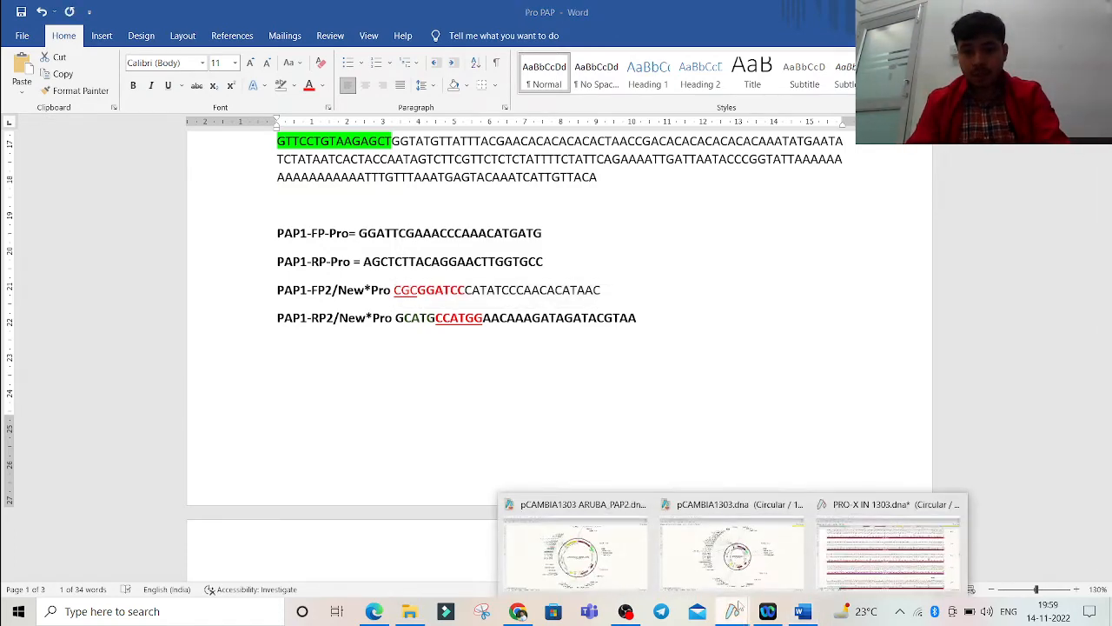
left_click(882, 566)
left_click(184, 24)
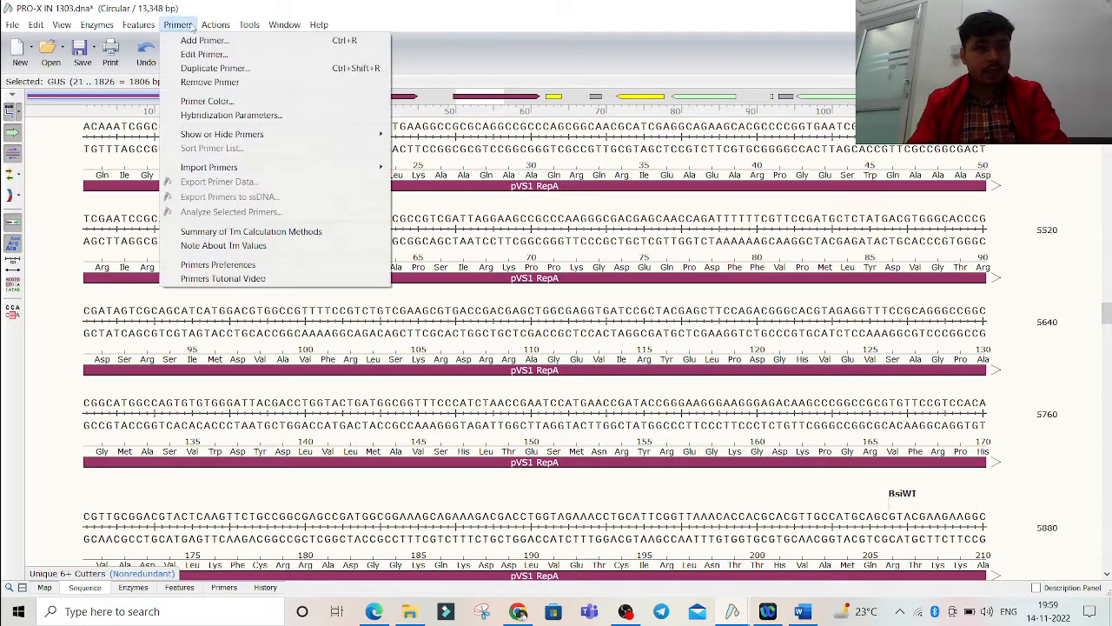
left_click(193, 44)
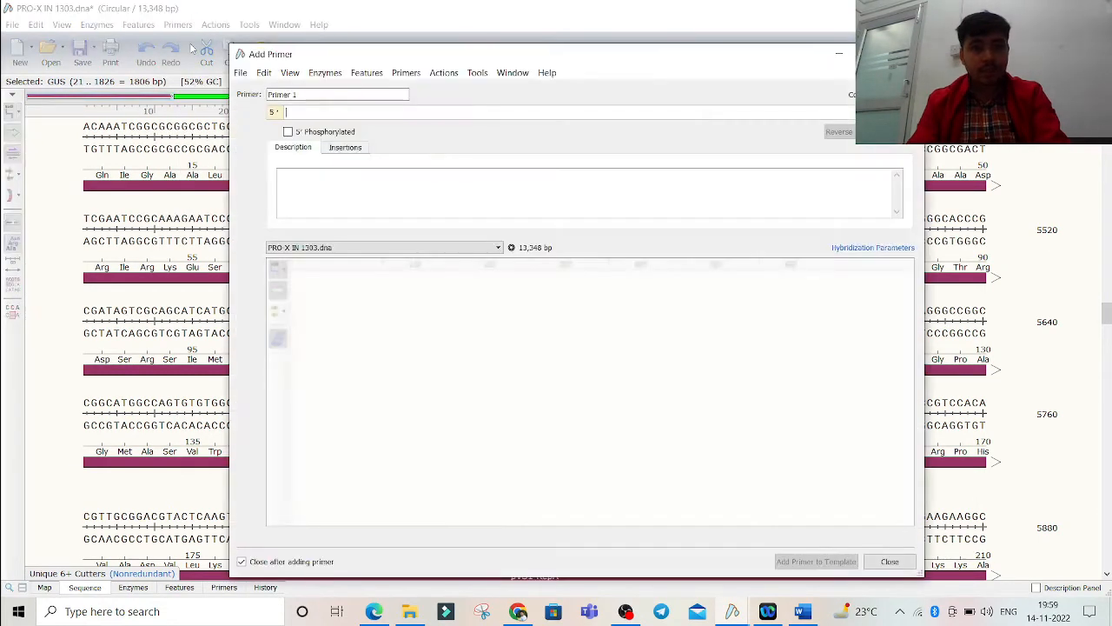
left_click(311, 109)
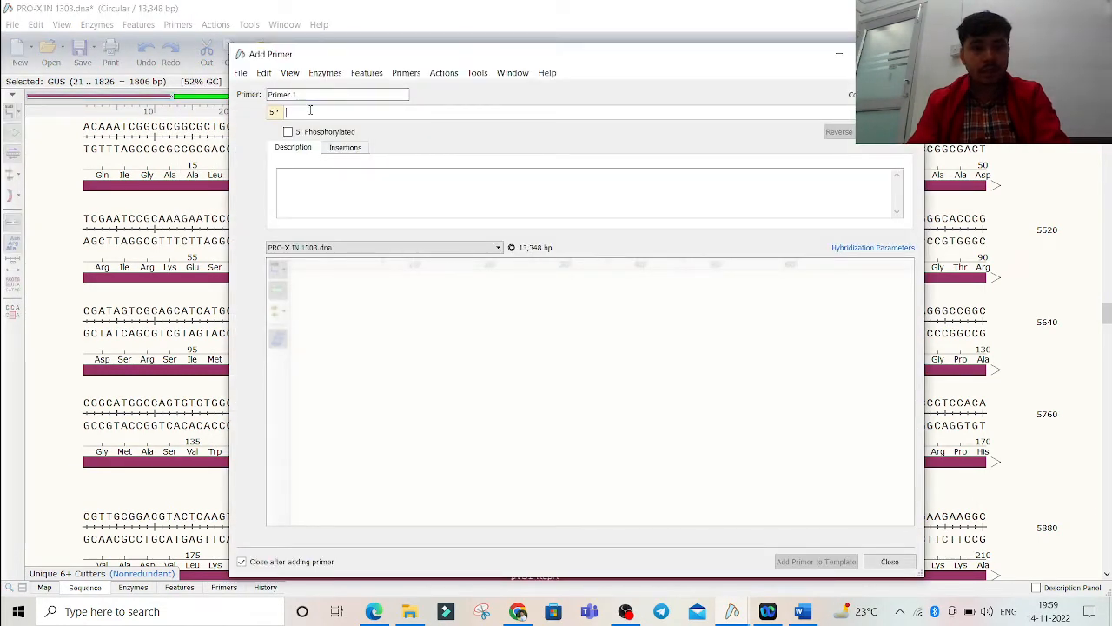
key("ctrl+v")
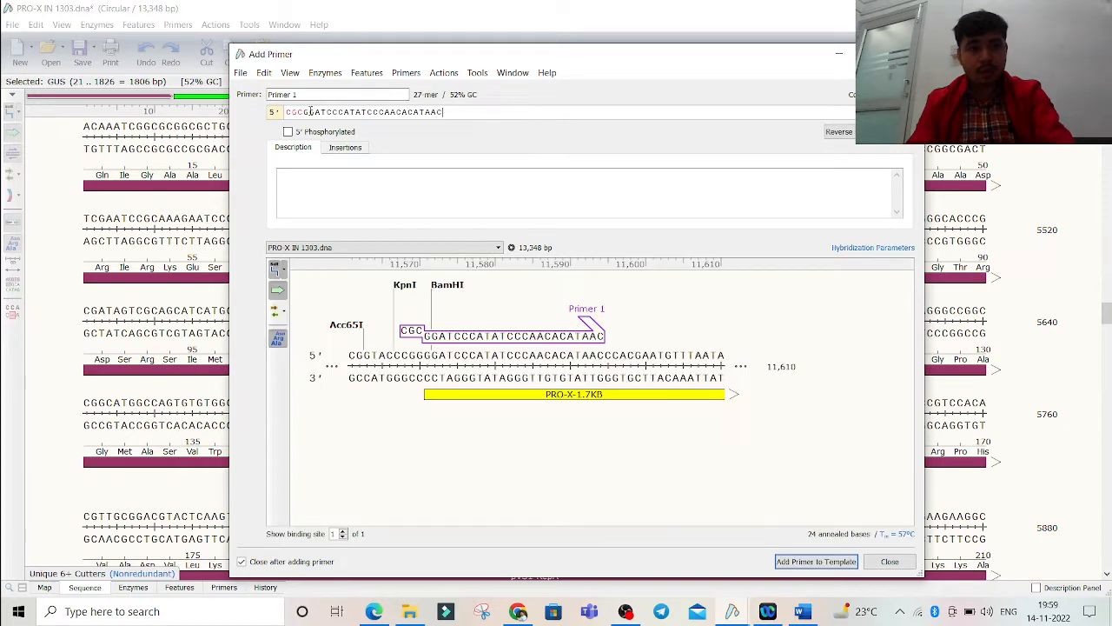
Switch to the Pro PAP document in Word and copy the forward primer name PAP1-FP2/New.
left_click(799, 612)
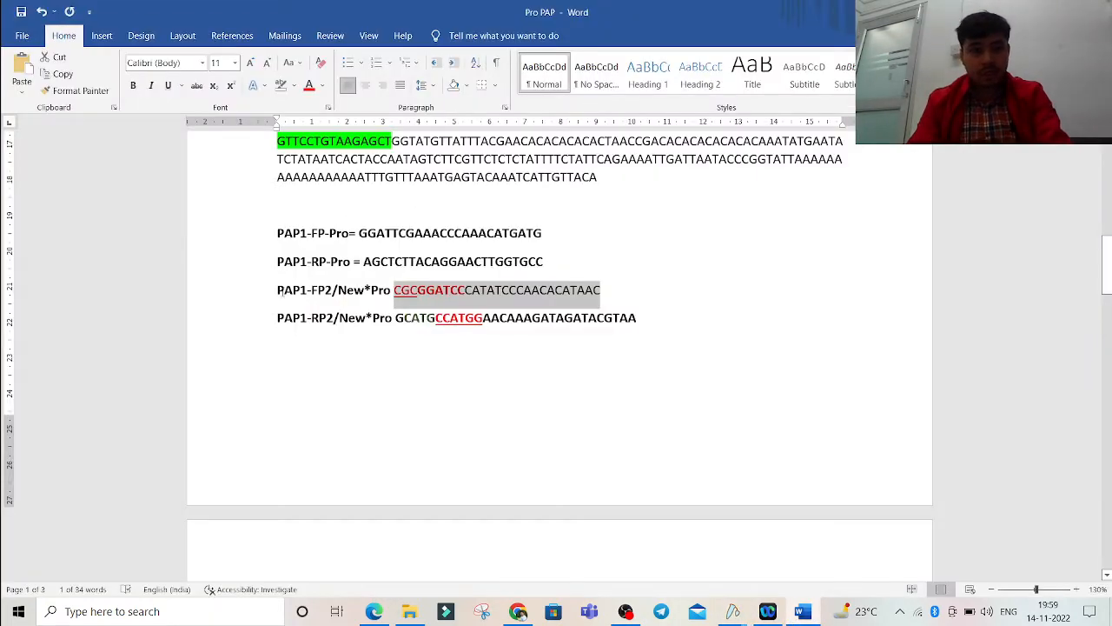
left_click_drag(278, 290, 364, 290)
key("ctrl+c")
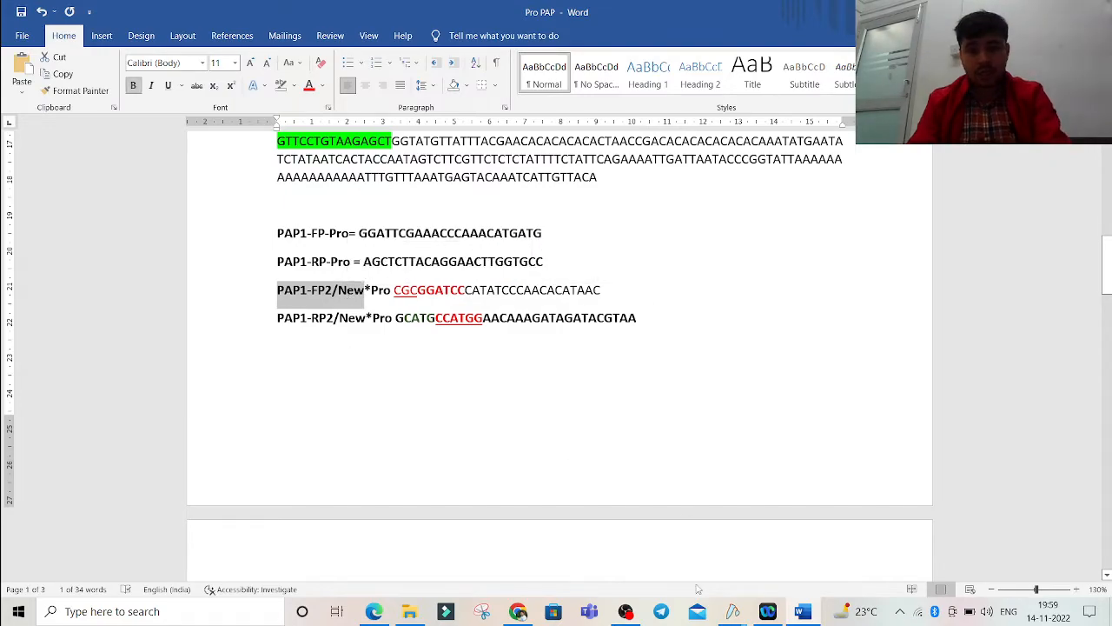
Return to the new primer in SnapGene, name it PAP1-FP2/New and add it to the PRO-X IN 1303 template.
left_click(733, 612)
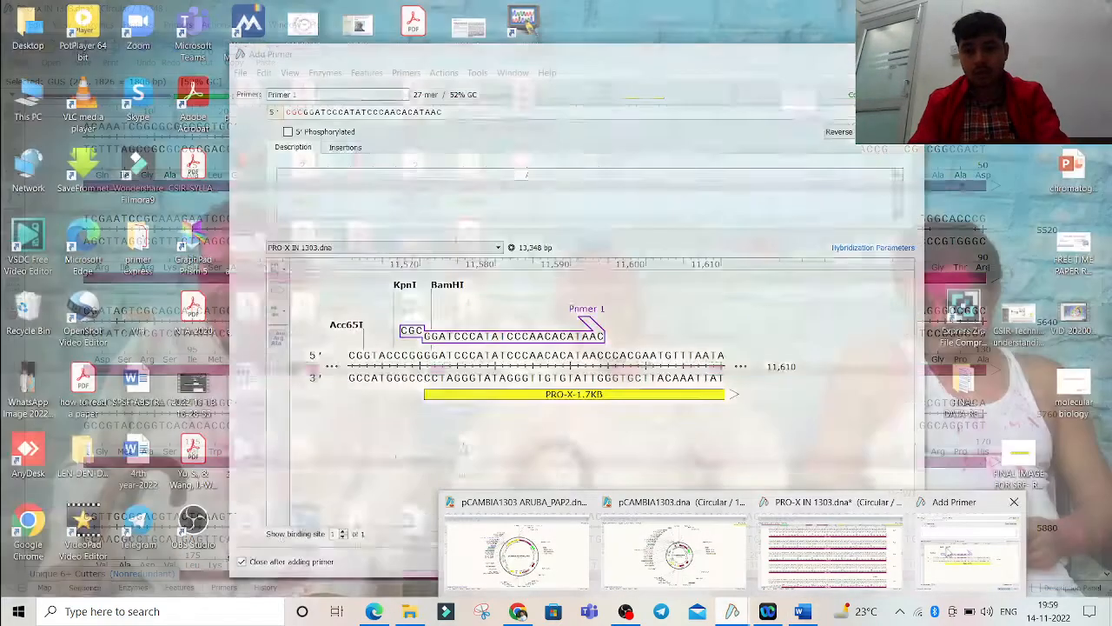
left_click(967, 551)
triple_click(345, 92)
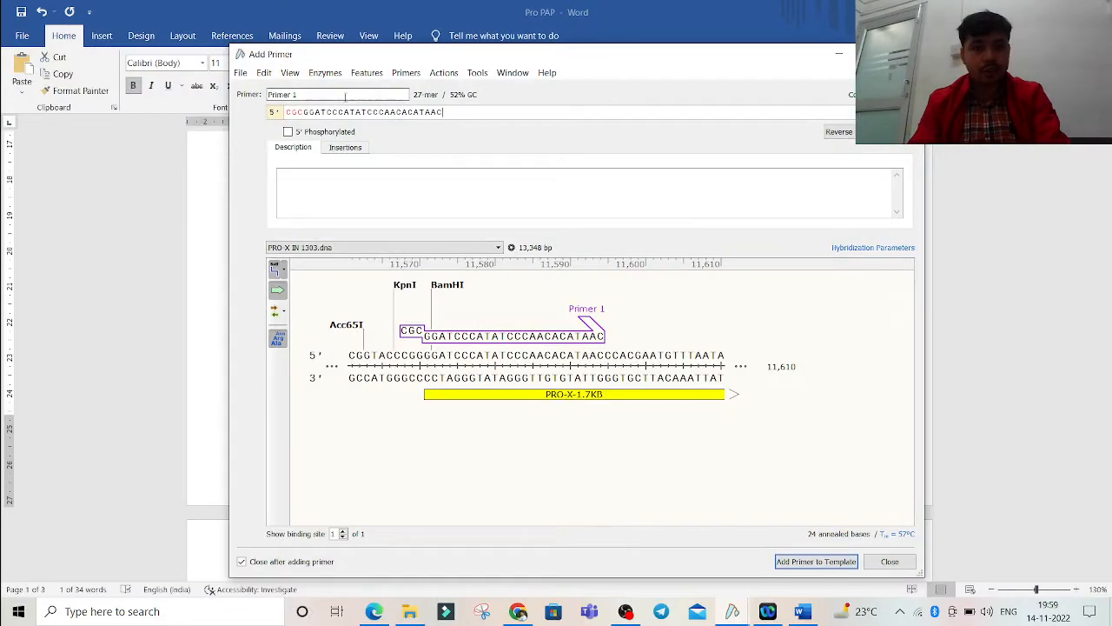
key("ctrl+v")
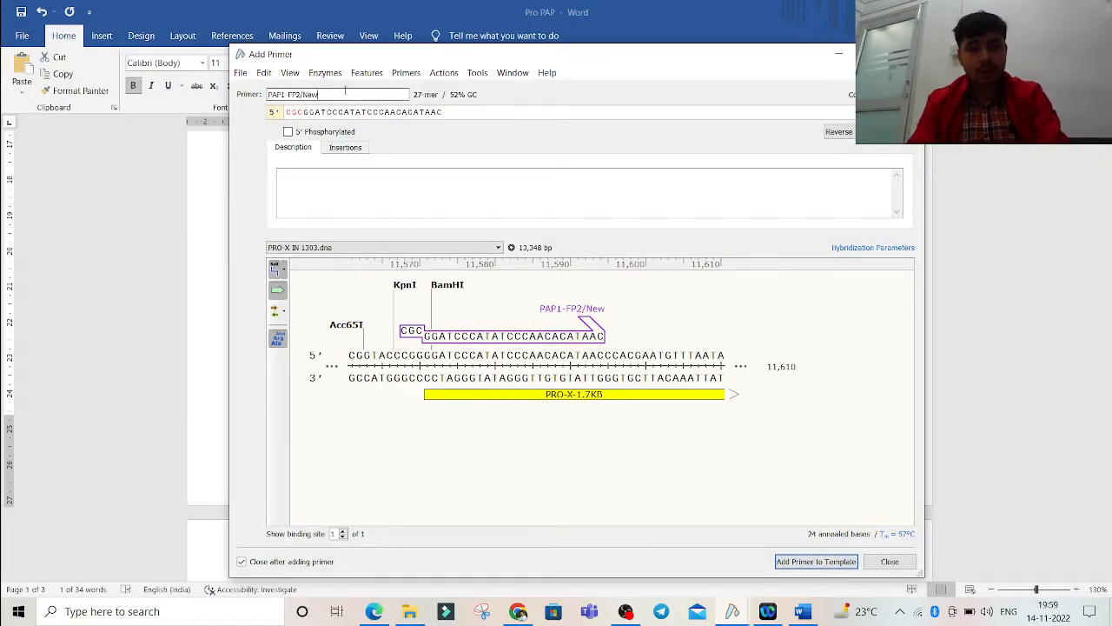
left_click(816, 561)
Copy the PAP1-RP2/New*Pro primer sequence from the Pro PAP document in Word.
mouse_move(732, 611)
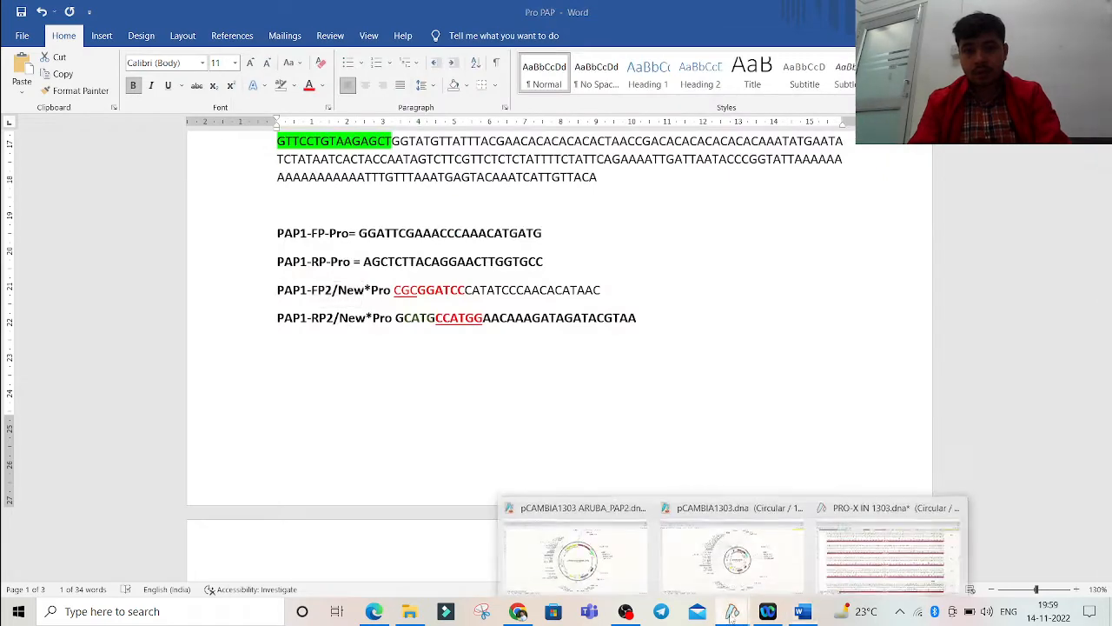
left_click(803, 612)
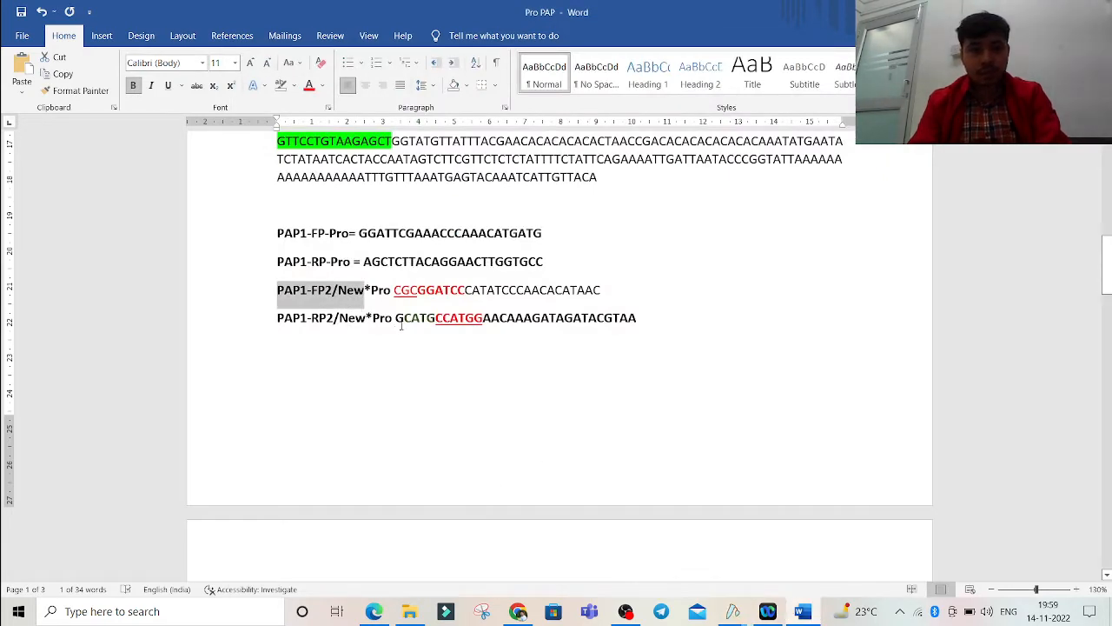
left_click_drag(412, 318, 636, 321)
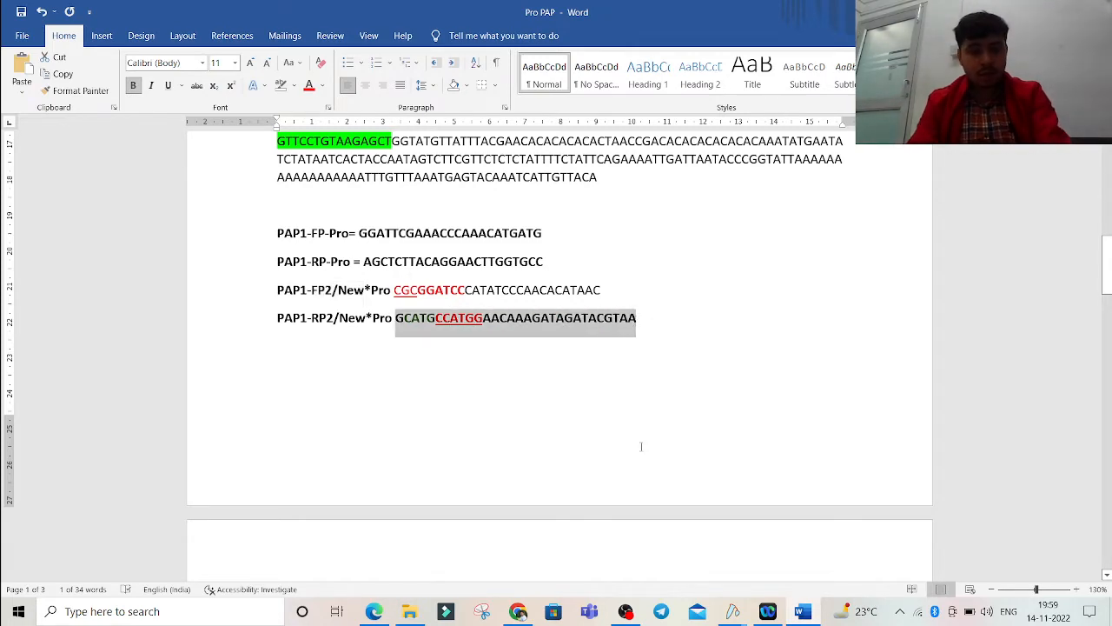
In SnapGene, add a primer with the copied sequence GCATGCCATGGAACAAAGATAGATACGTAA to the PRO-X IN 1303 template.
left_click(733, 611)
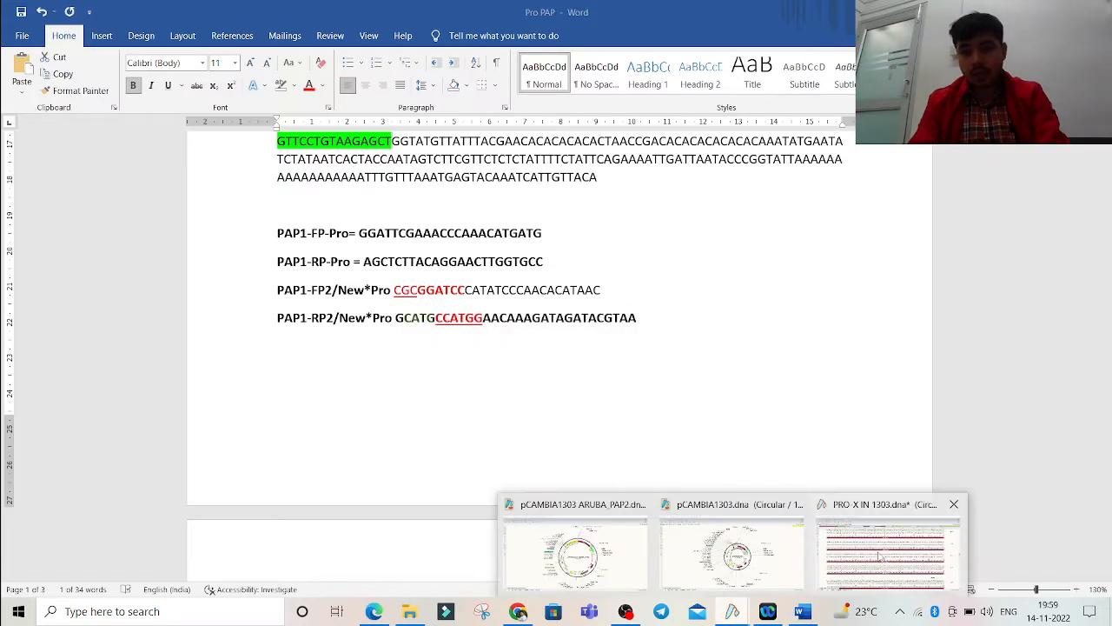
left_click(925, 586)
left_click(177, 24)
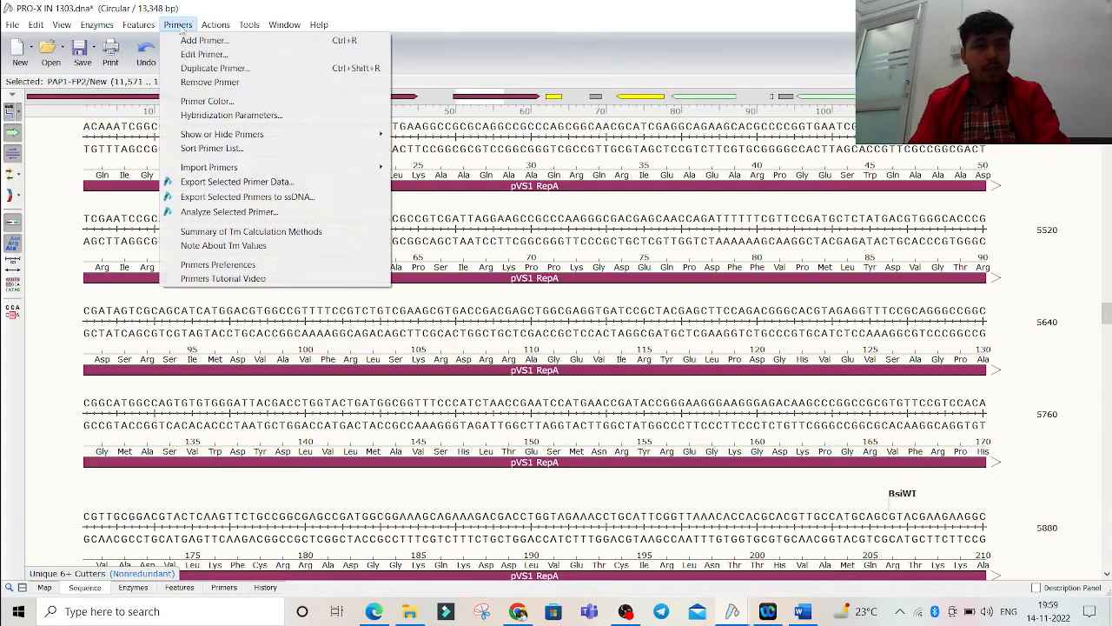
left_click(205, 40)
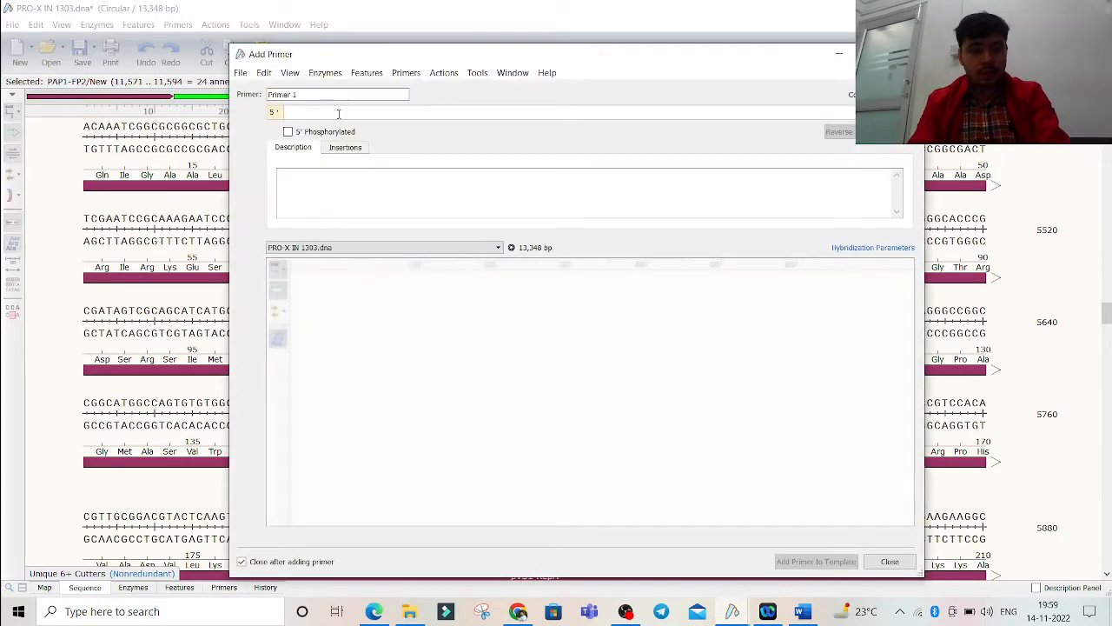
key("ctrl+v")
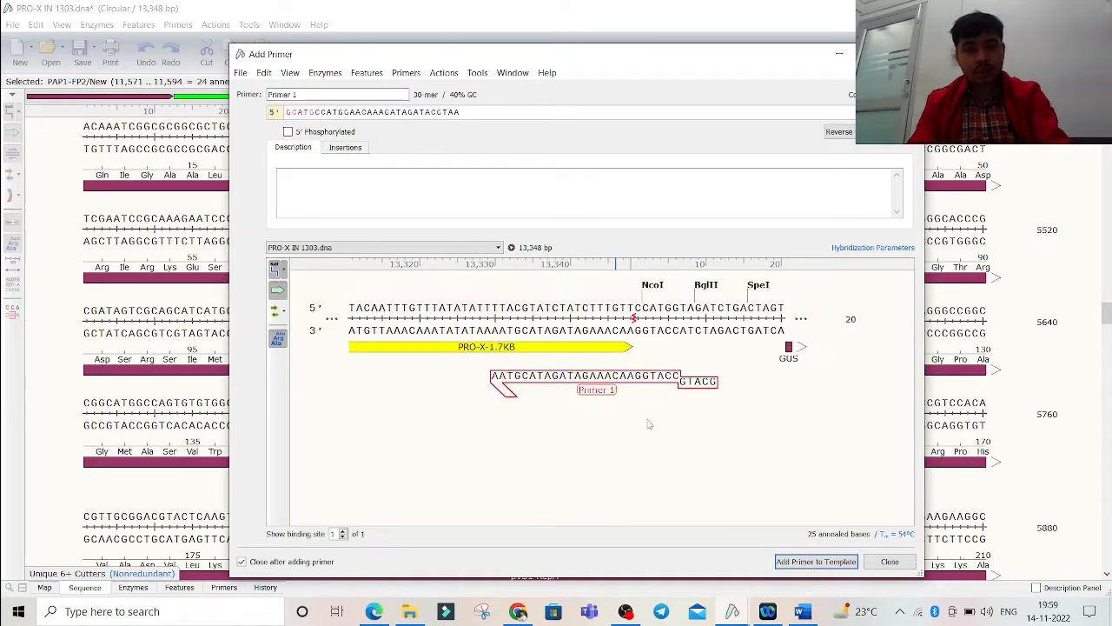
left_click(816, 561)
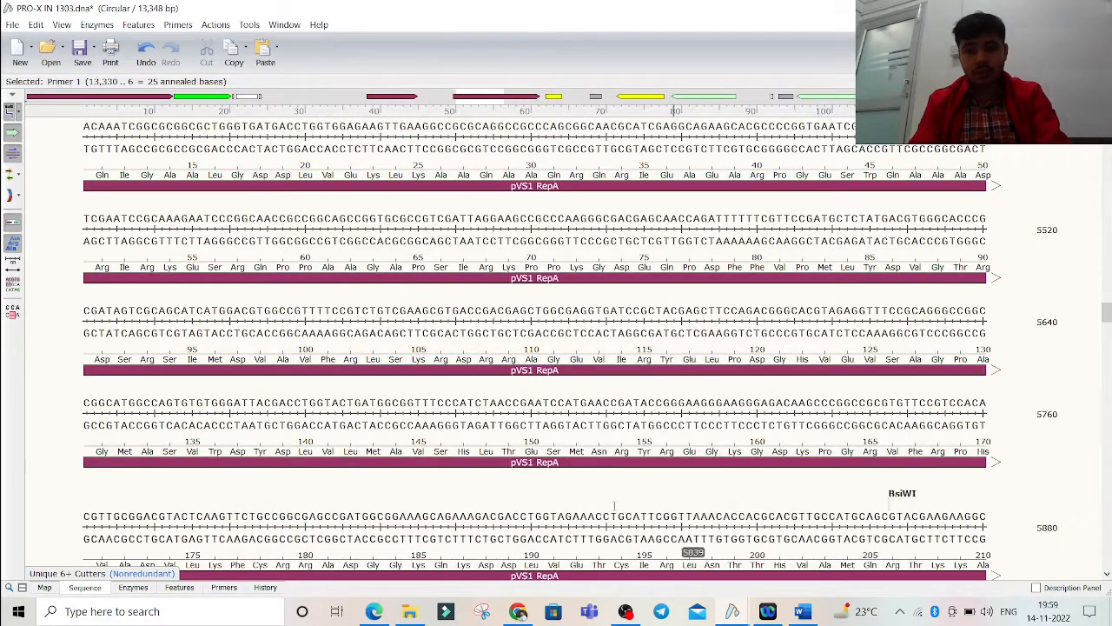
Examine the PRO-X IN 1303 sequence to locate the binding sites of both added primers, selecting PAP1-FP2/New.
scroll(513, 345, "up", 5)
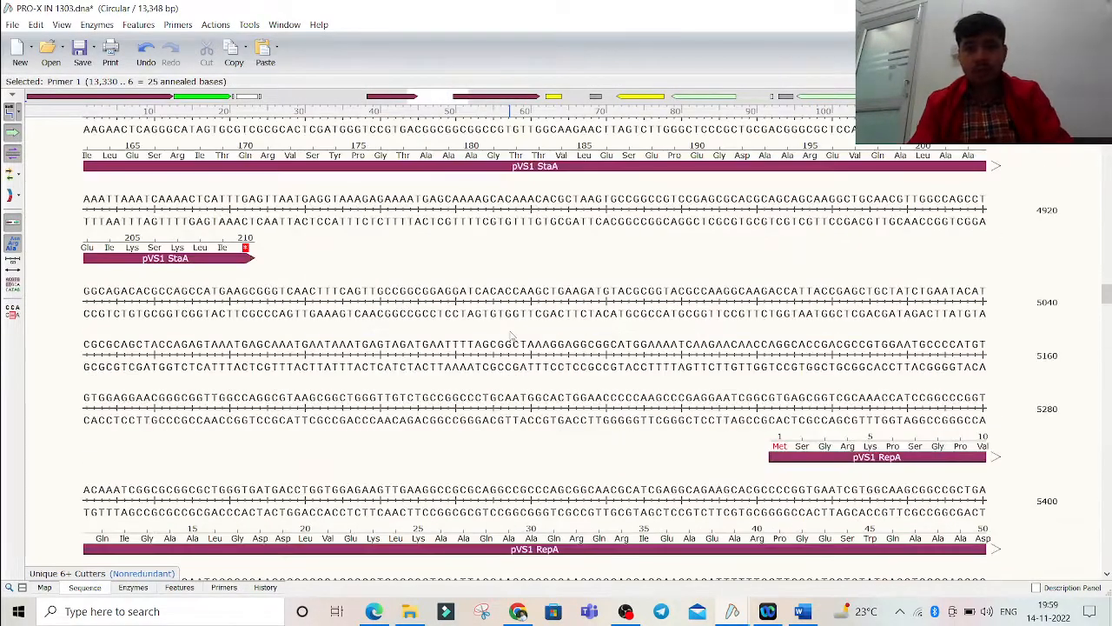
scroll(510, 334, "down", 7)
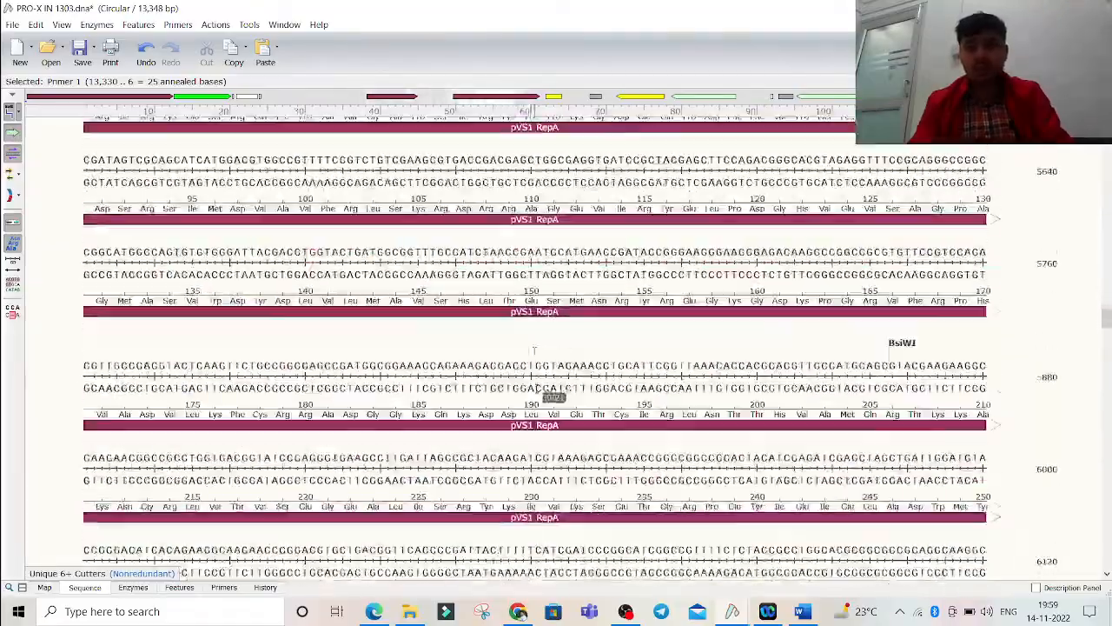
scroll(534, 350, "down", 15)
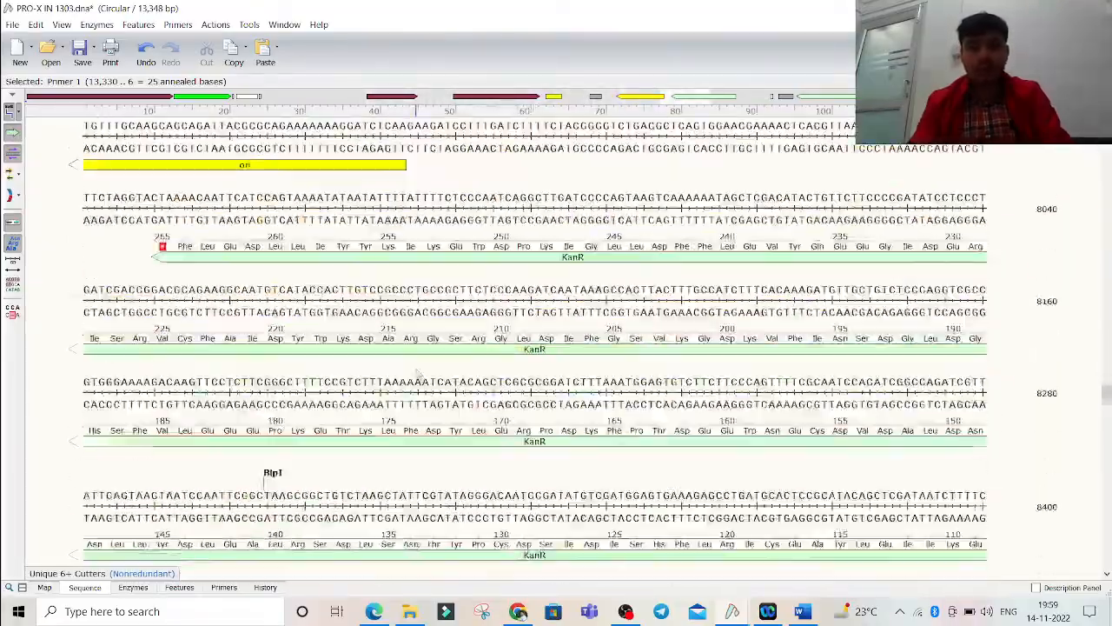
scroll(416, 374, "down", 8)
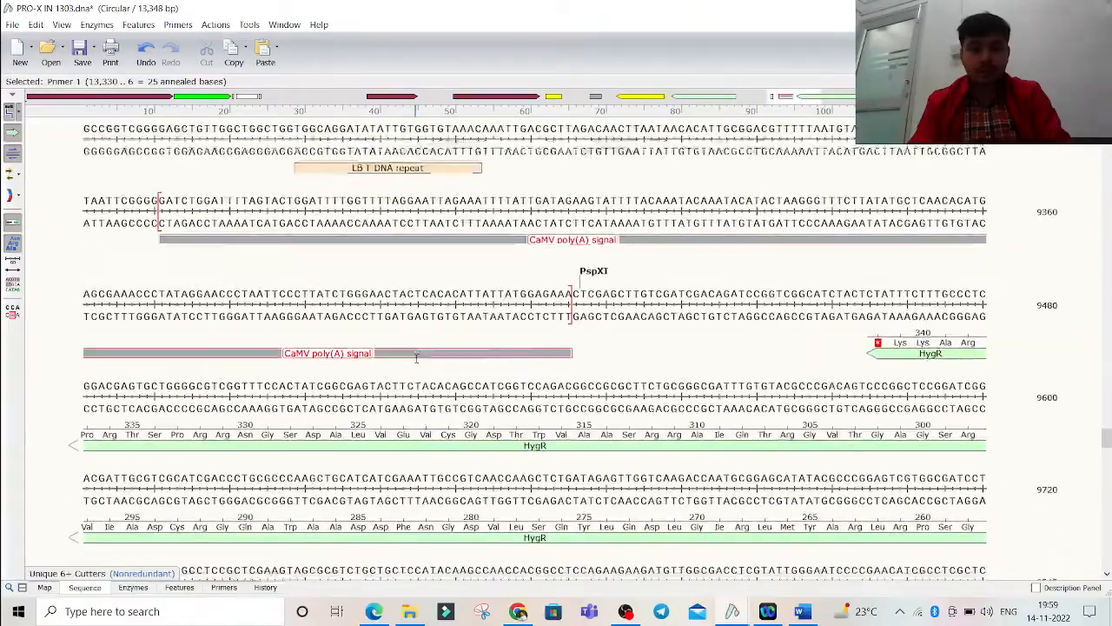
scroll(416, 357, "down", 12)
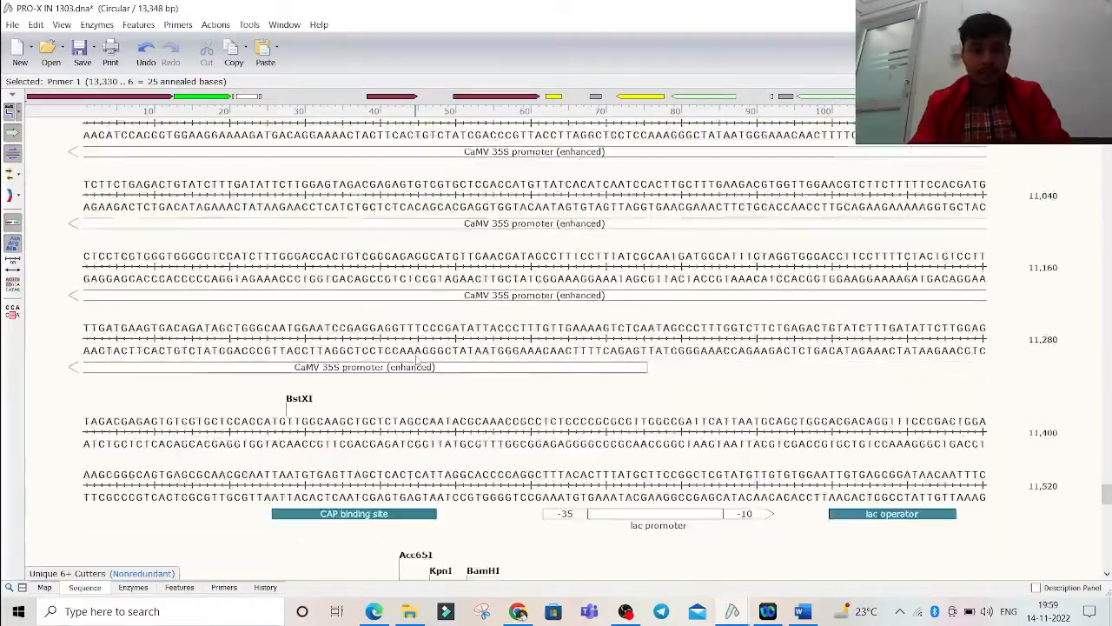
scroll(417, 359, "down", 6)
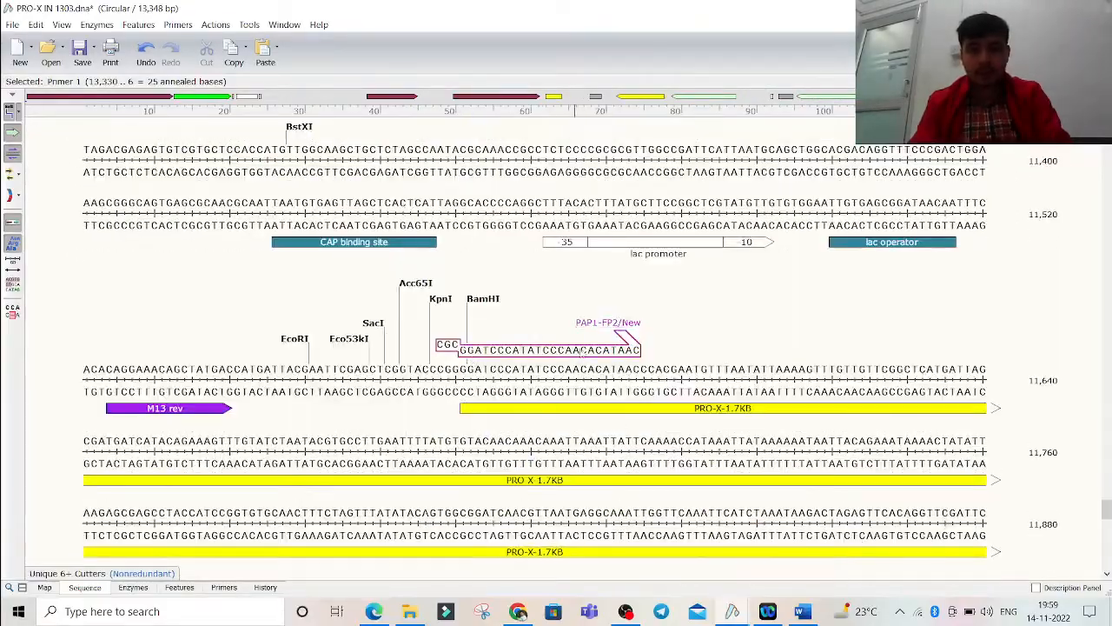
left_click(614, 328)
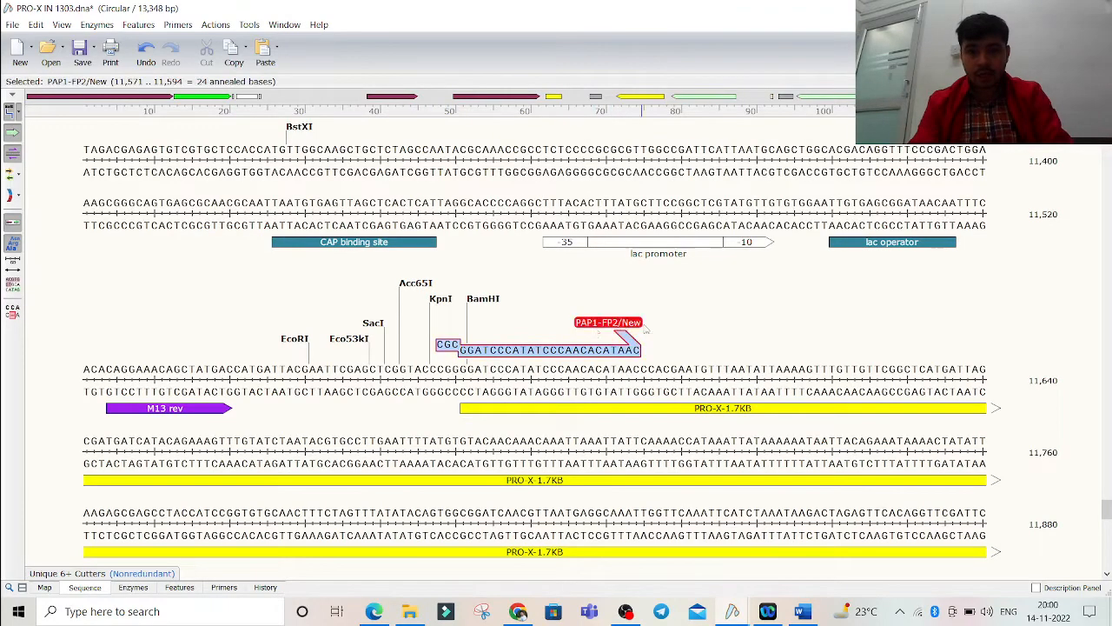
scroll(644, 330, "down", 12)
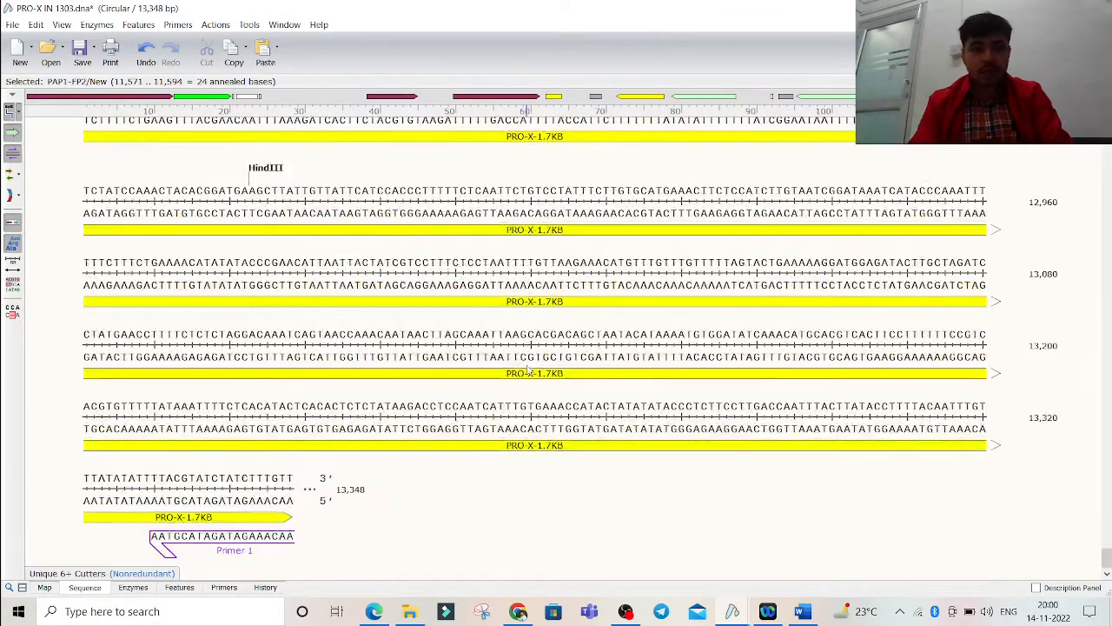
Open Primer 1 at the end of PRO-X-1.7KB for editing and copy the name PAP1-RP2/New*Pro from the Word document.
left_click(235, 551)
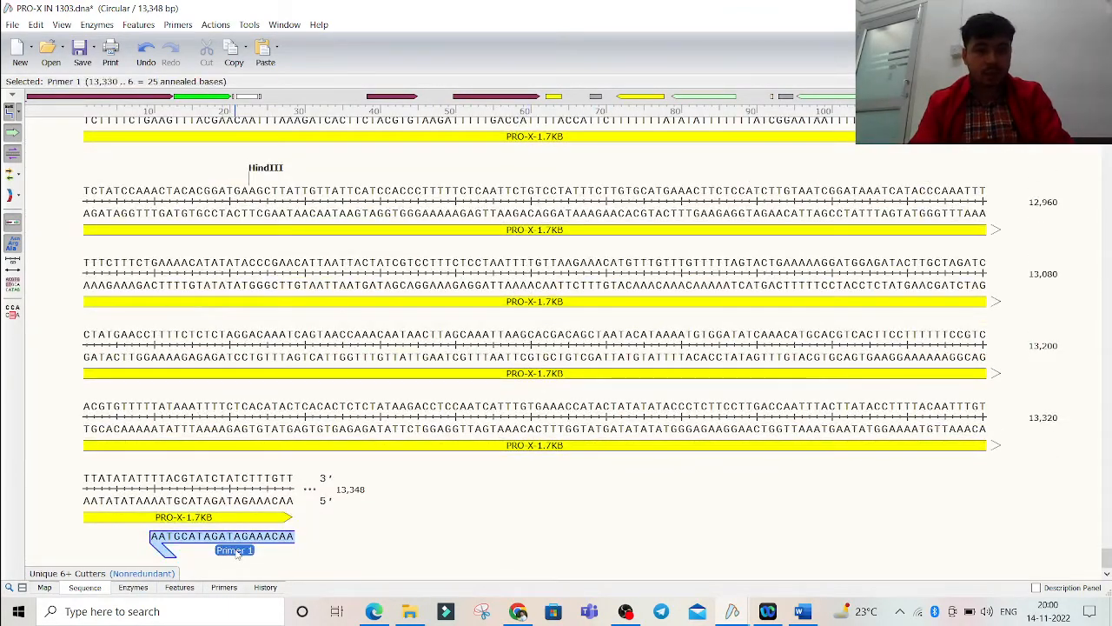
double_click(235, 551)
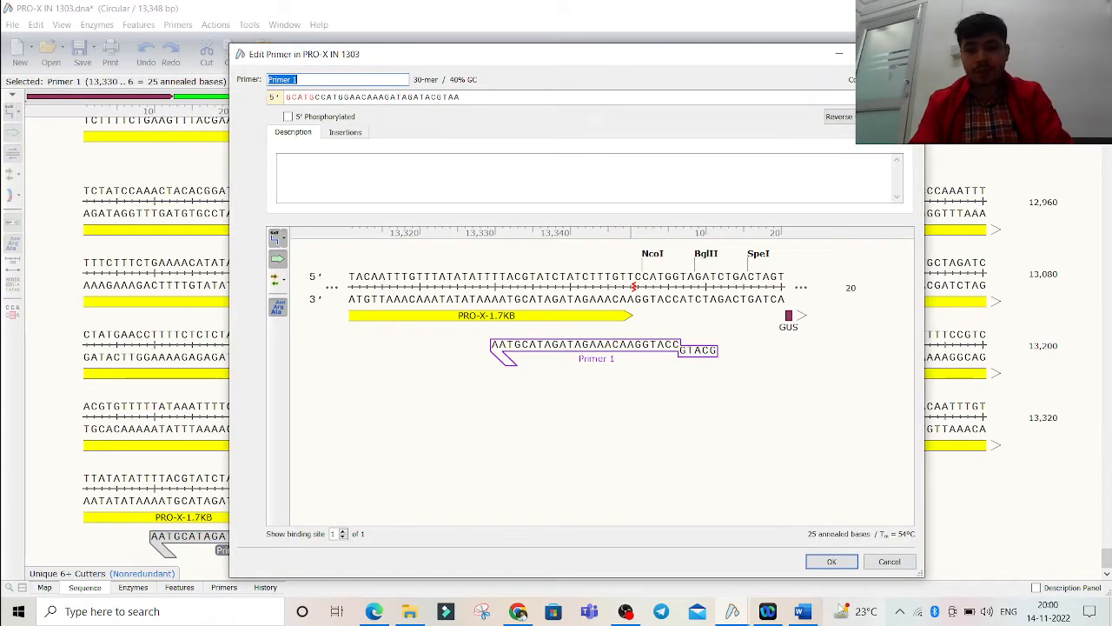
left_click(806, 612)
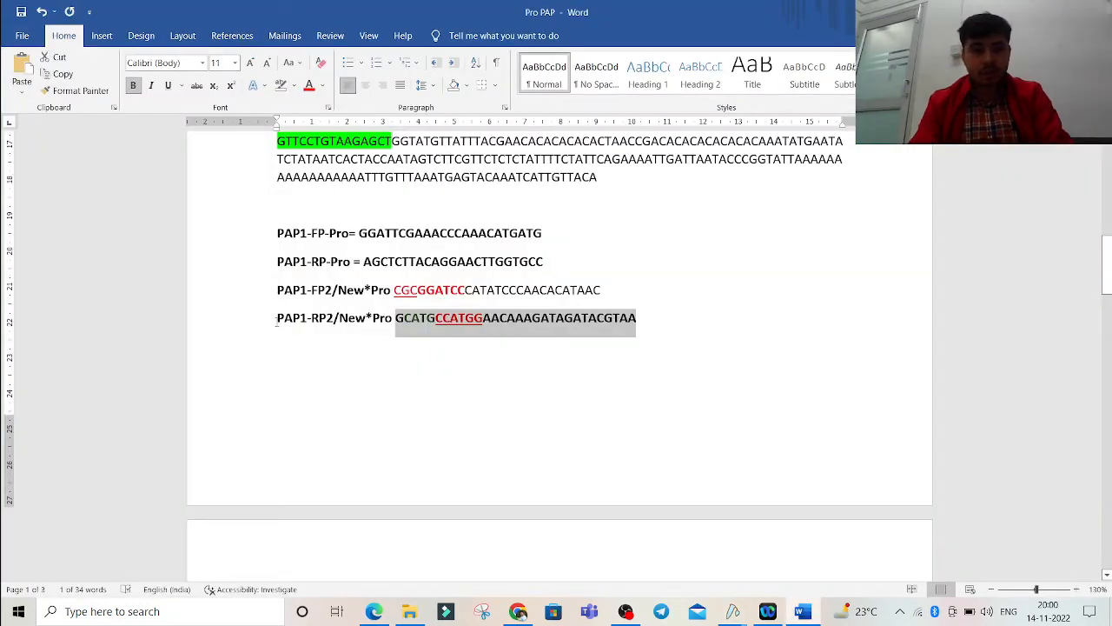
left_click_drag(276, 320, 395, 318)
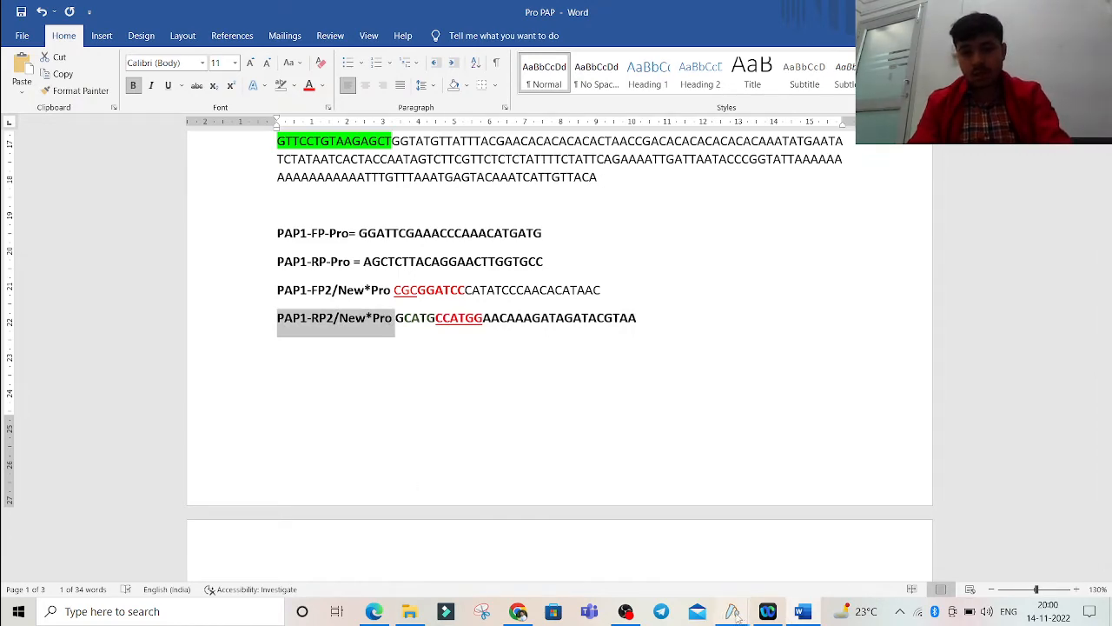
Back in SnapGene, rename the reverse primer PAP1-RP2/New*Pro, check its CATG overhang bases and apply the edit.
mouse_move(734, 615)
left_click(895, 565)
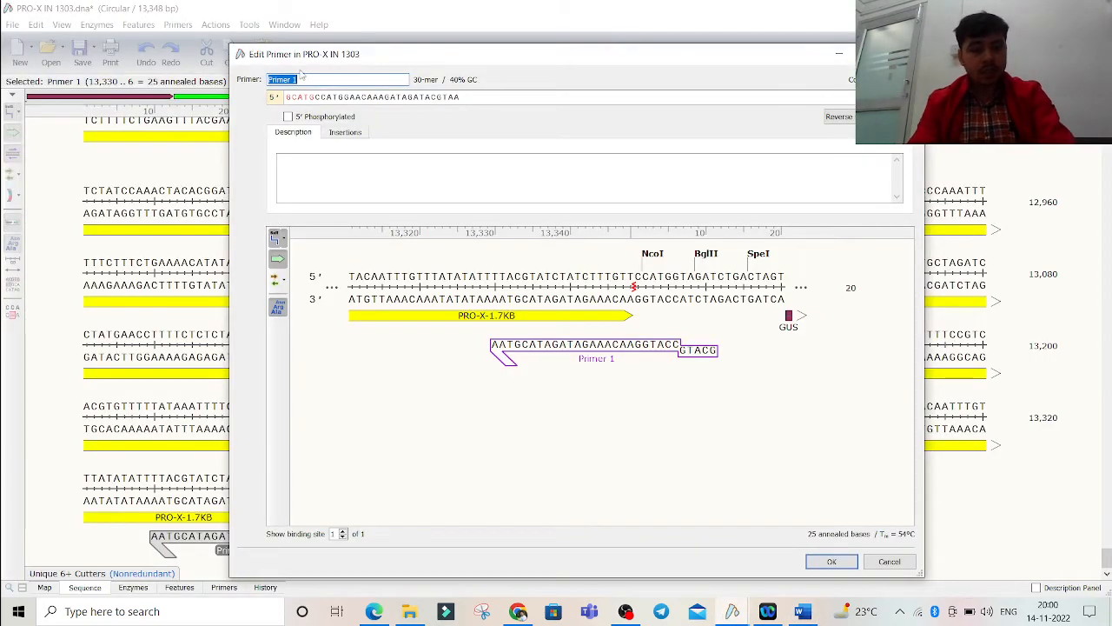
type("PAP1-RP2/New*Pro")
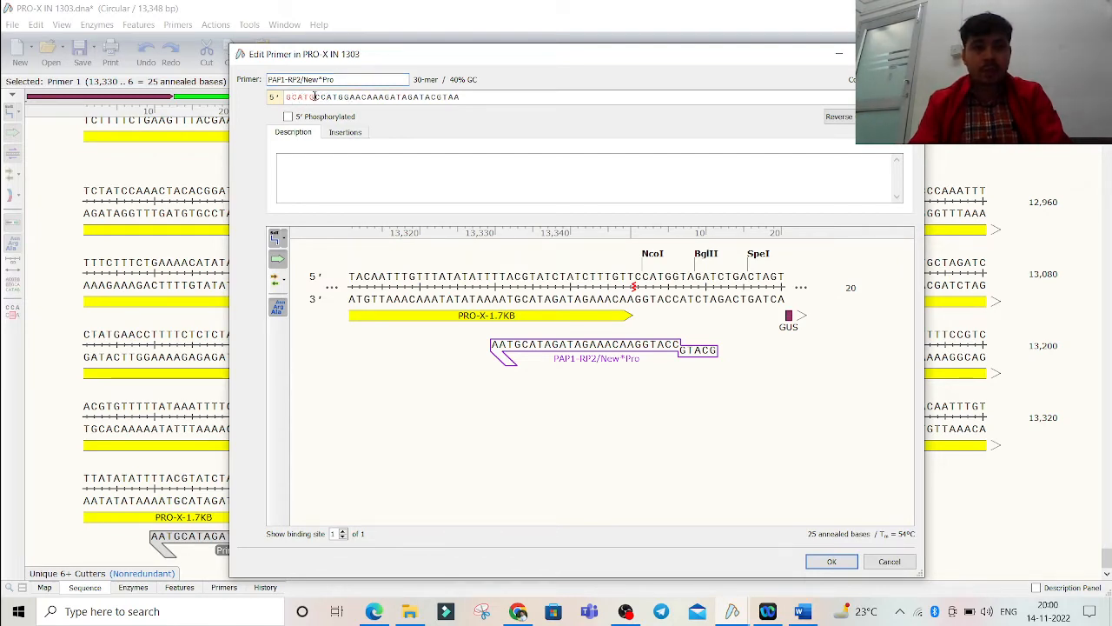
left_click_drag(315, 97, 292, 98)
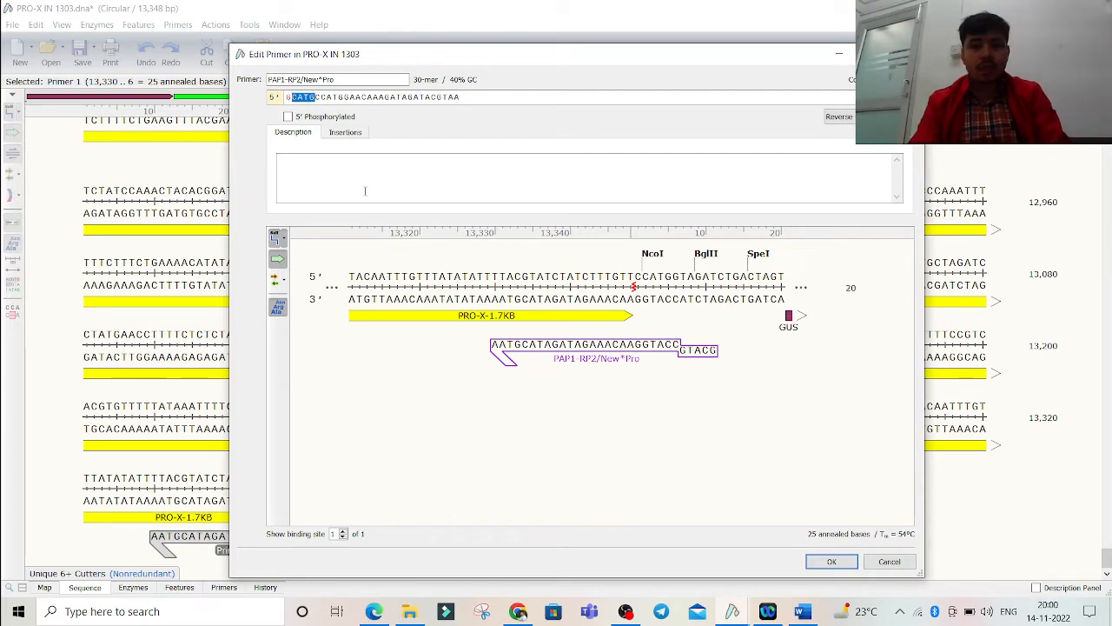
left_click(830, 562)
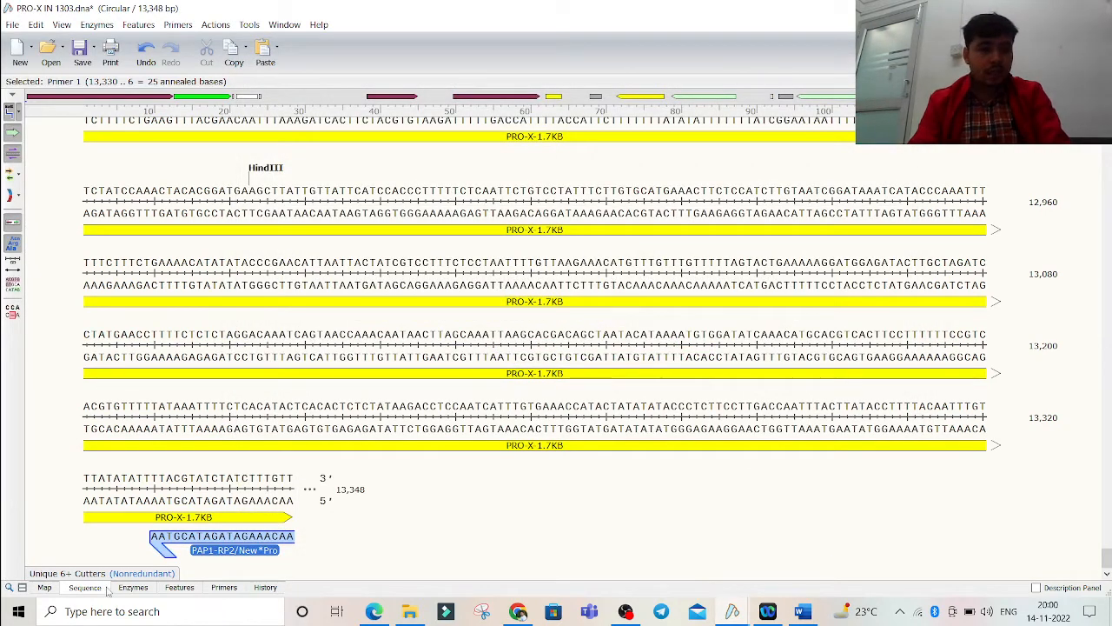
Show the circular map of PRO-X IN 1303 and select the PAP1-RP2/New*Pro and PAP1-FP2/New primers to check their positions.
left_click(389, 512)
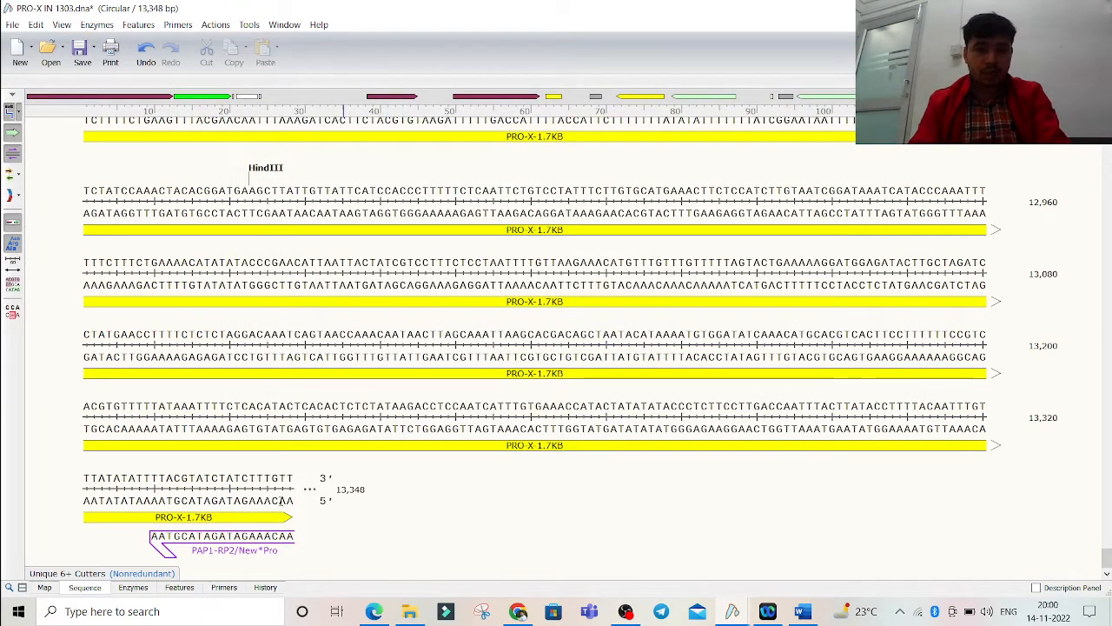
left_click(41, 589)
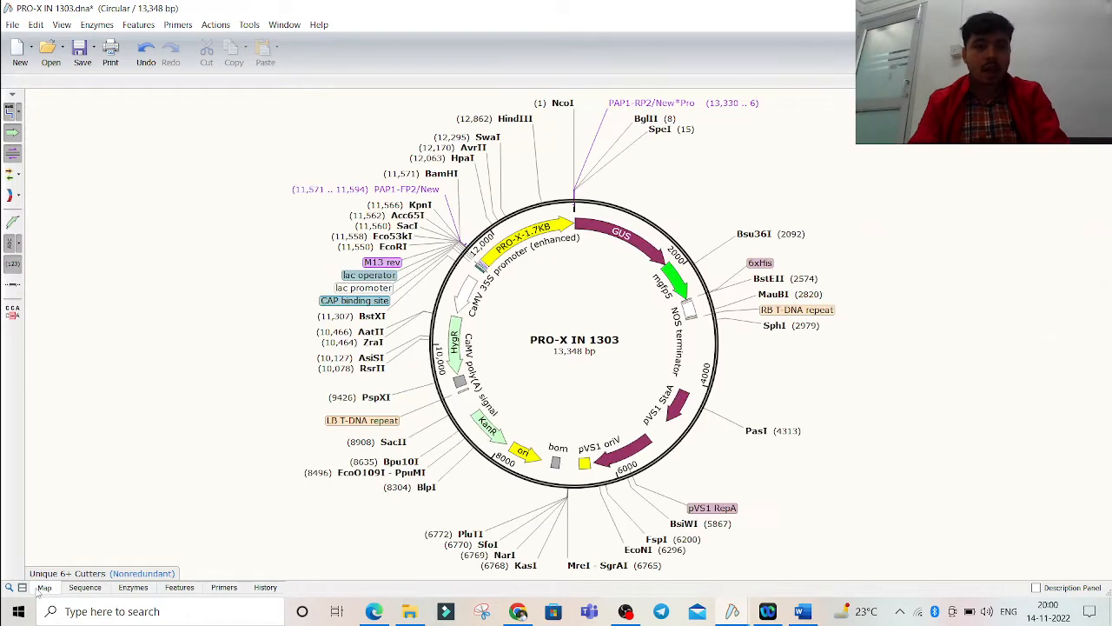
left_click(647, 104)
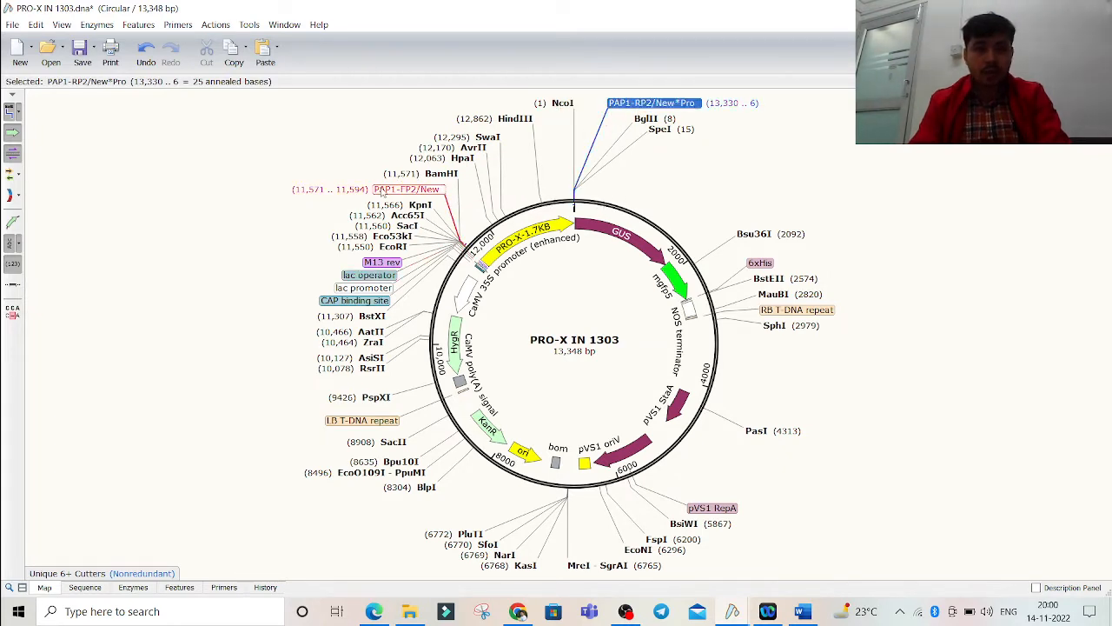
left_click(407, 189)
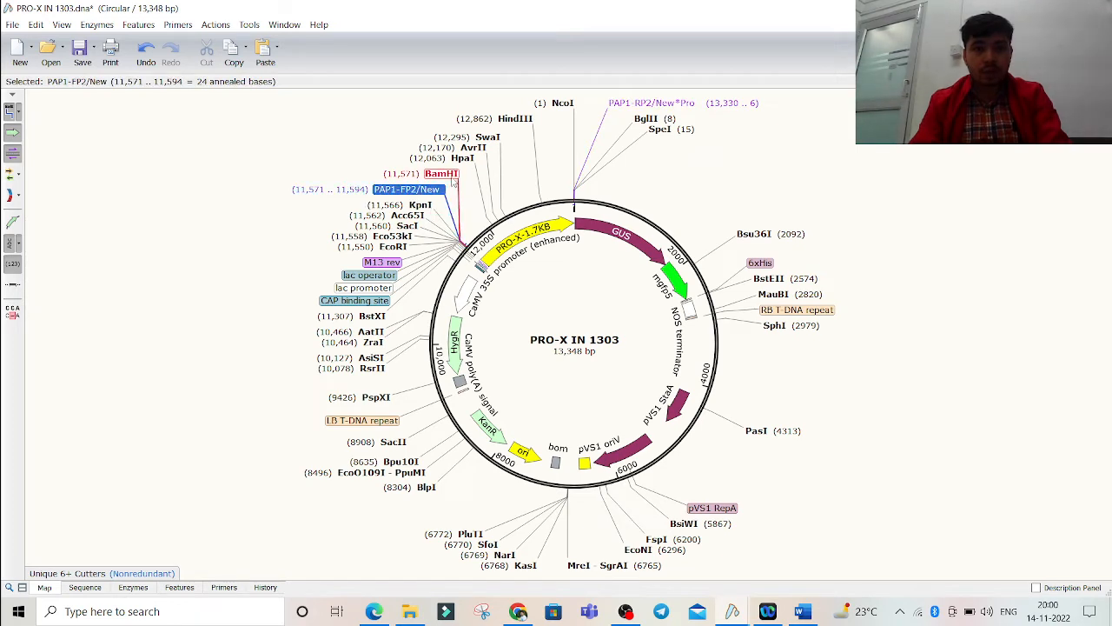
mouse_move(451, 180)
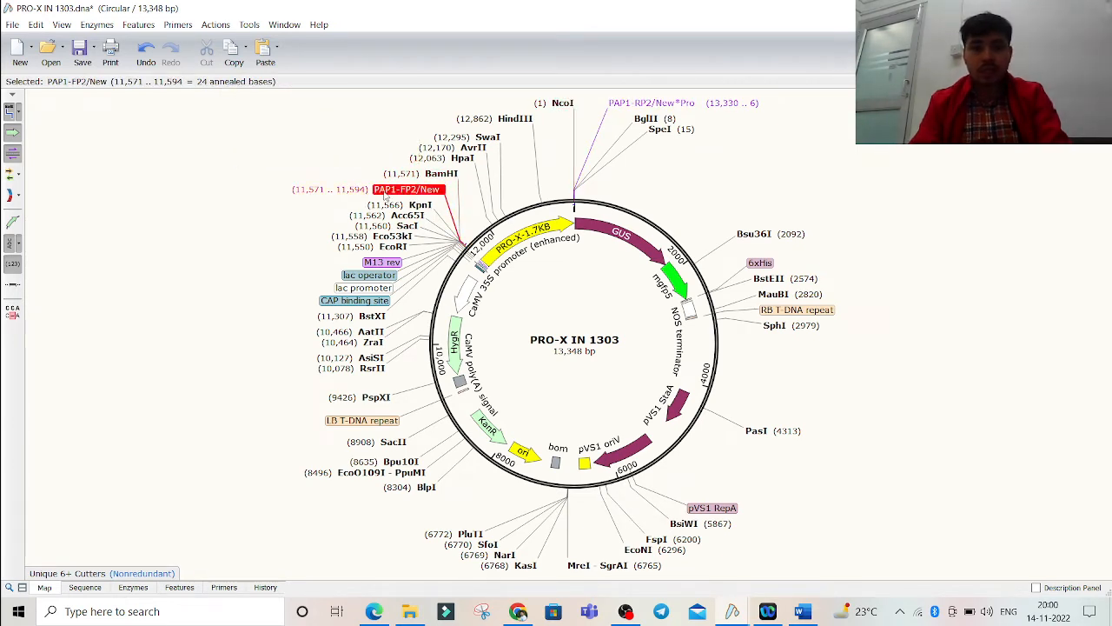
left_click(624, 103)
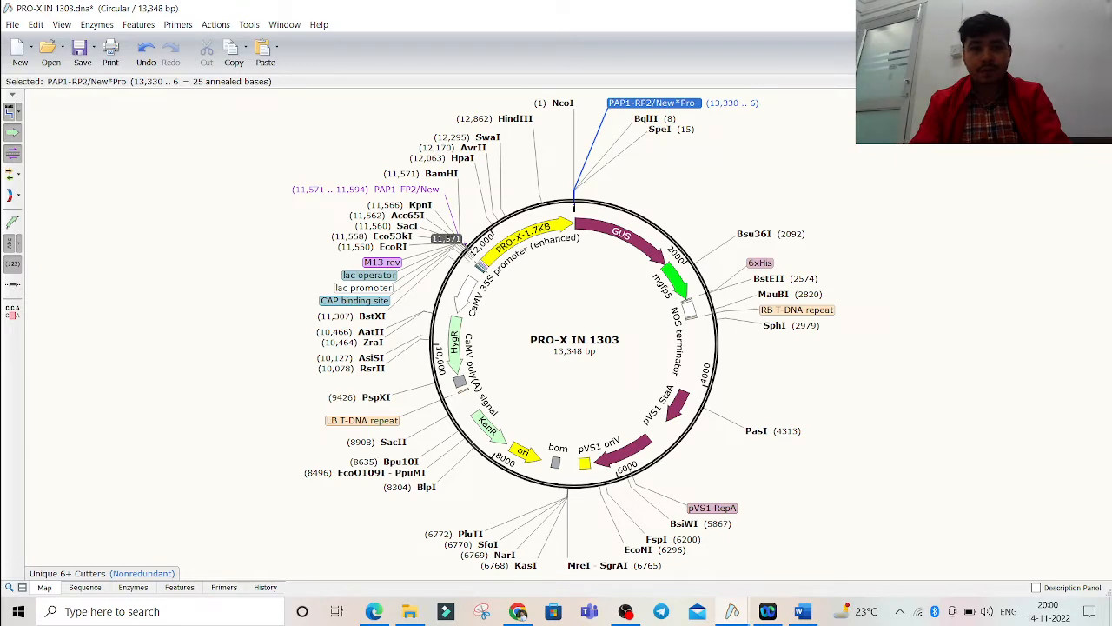
On the circular map, select the region between both primers, the PRO-X-1.7KB feature, and the span from the promoter through mgfp5.
left_click_drag(462, 242, 575, 183)
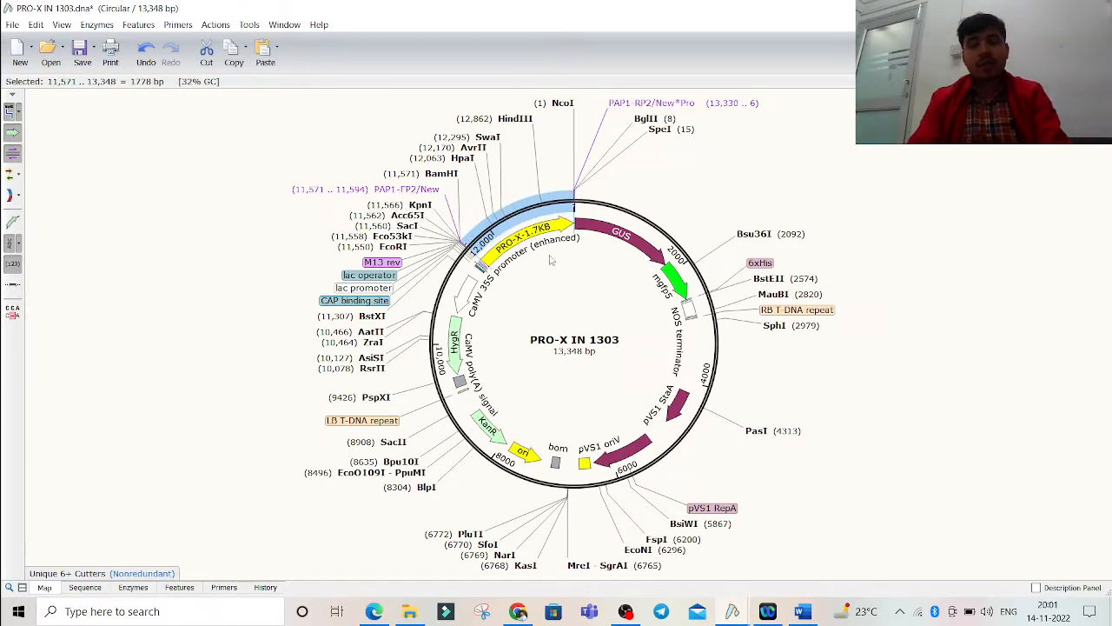
left_click(524, 230)
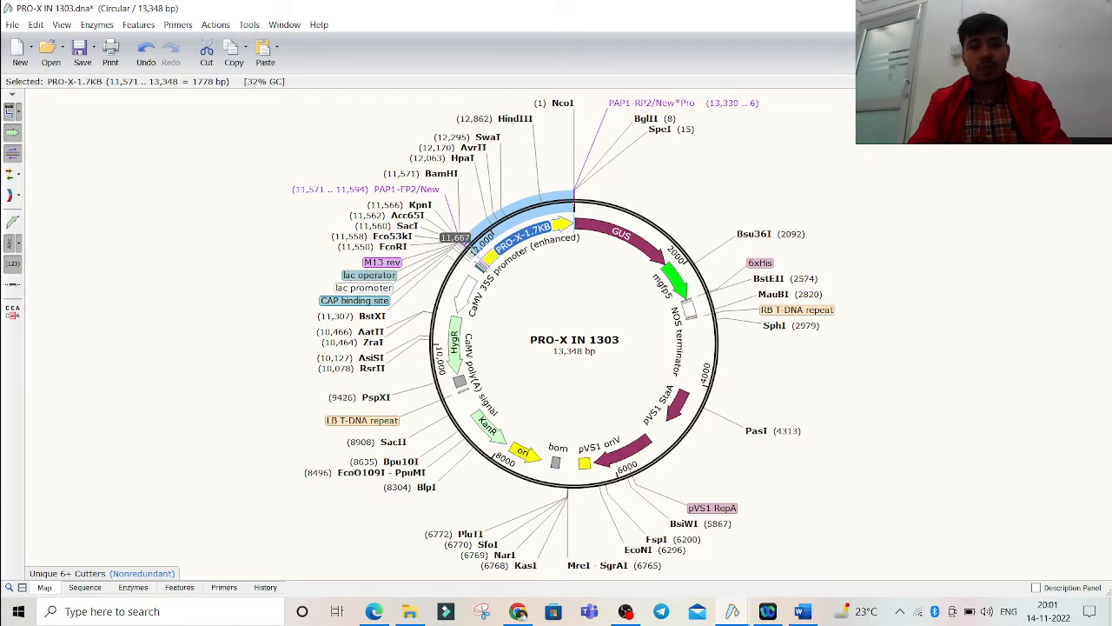
left_click_drag(469, 239, 697, 292)
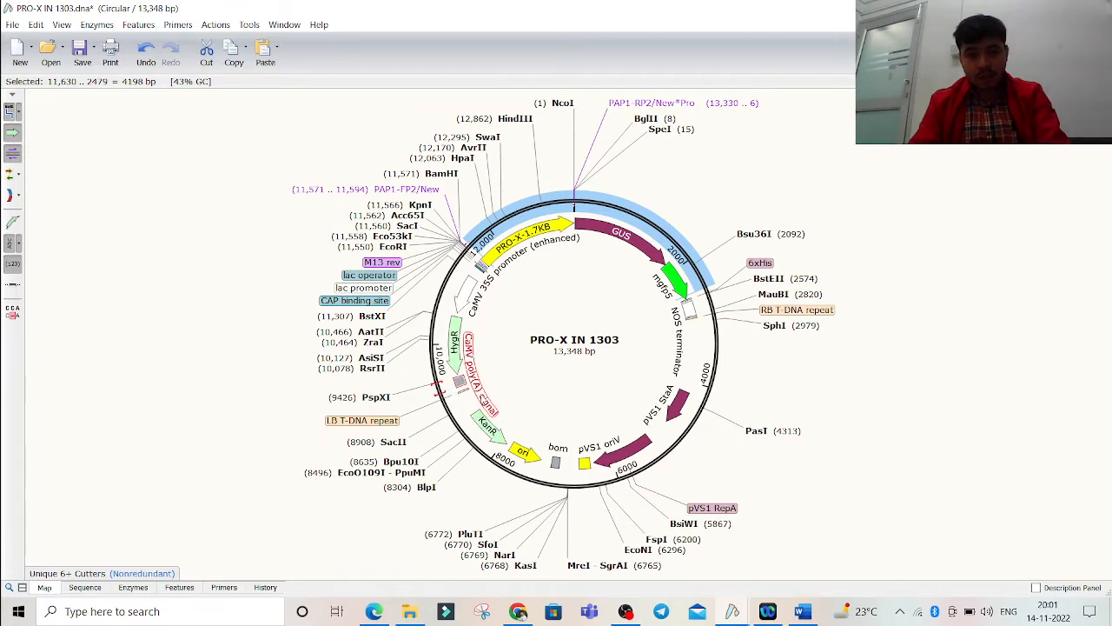
Check the T-DNA borders and selection markers on the map by selecting the LB and RB T-DNA repeats, KanR and HygR.
left_click(360, 423)
left_click(788, 310)
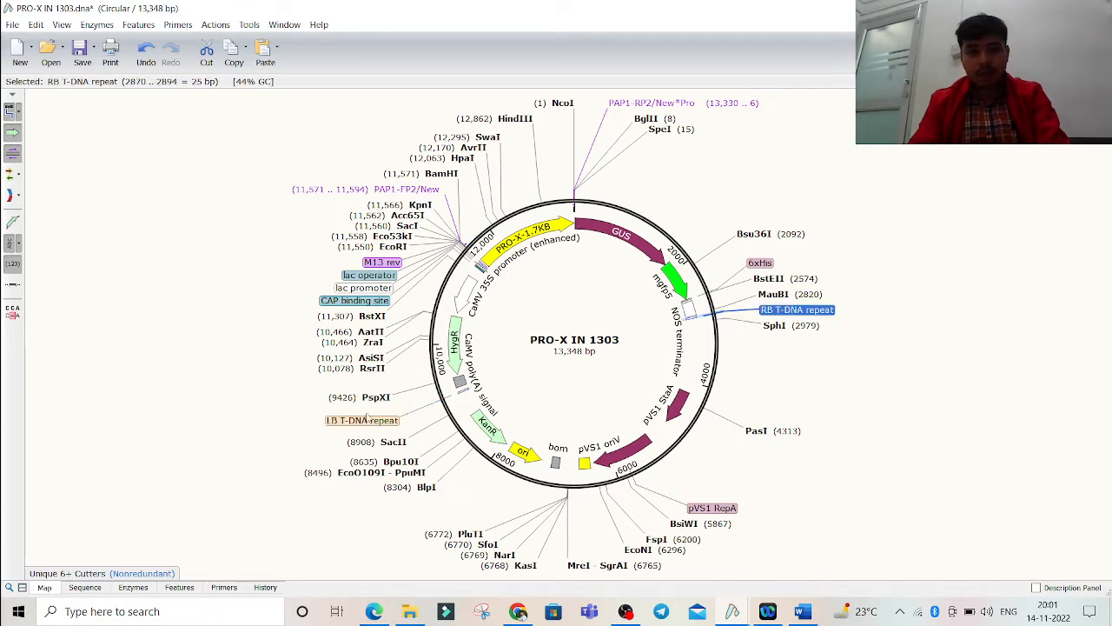
left_click(489, 428)
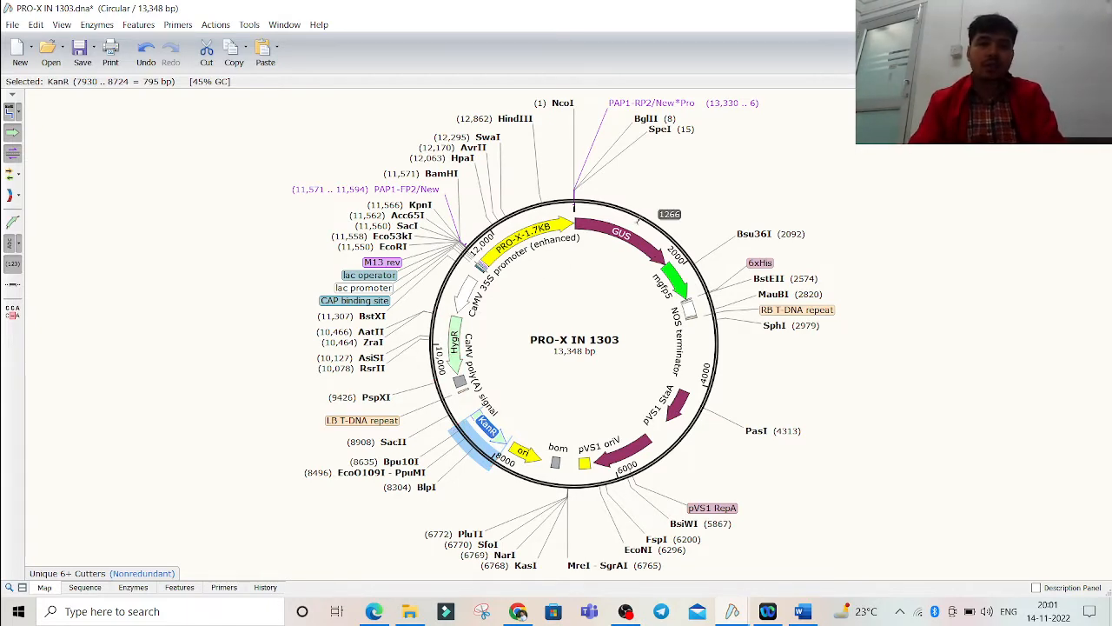
left_click(452, 342)
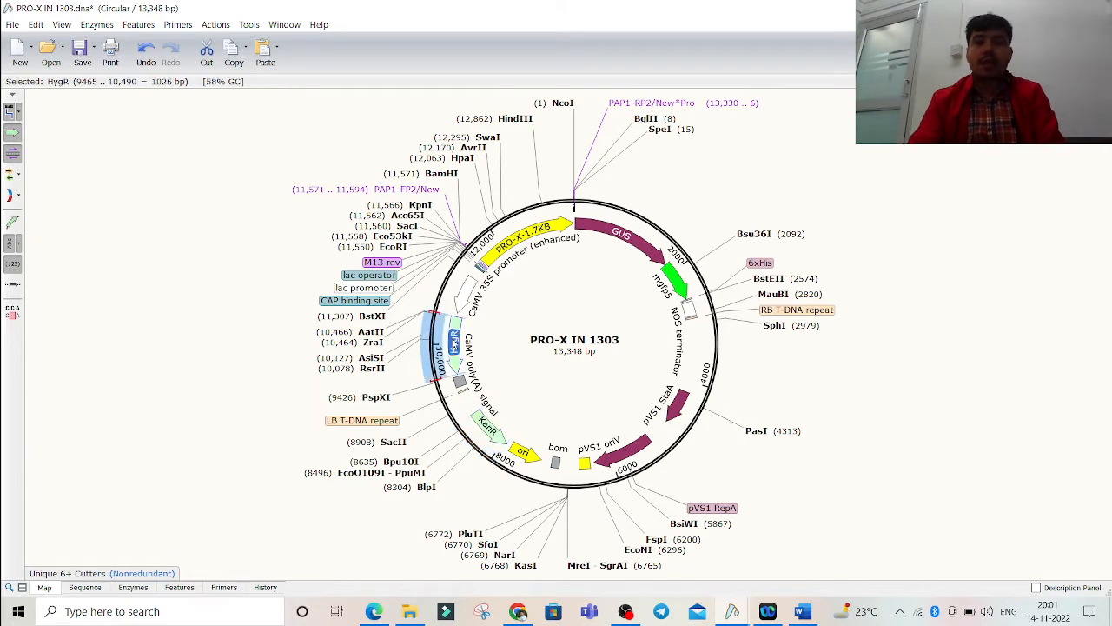
left_click(400, 422)
left_click(817, 310)
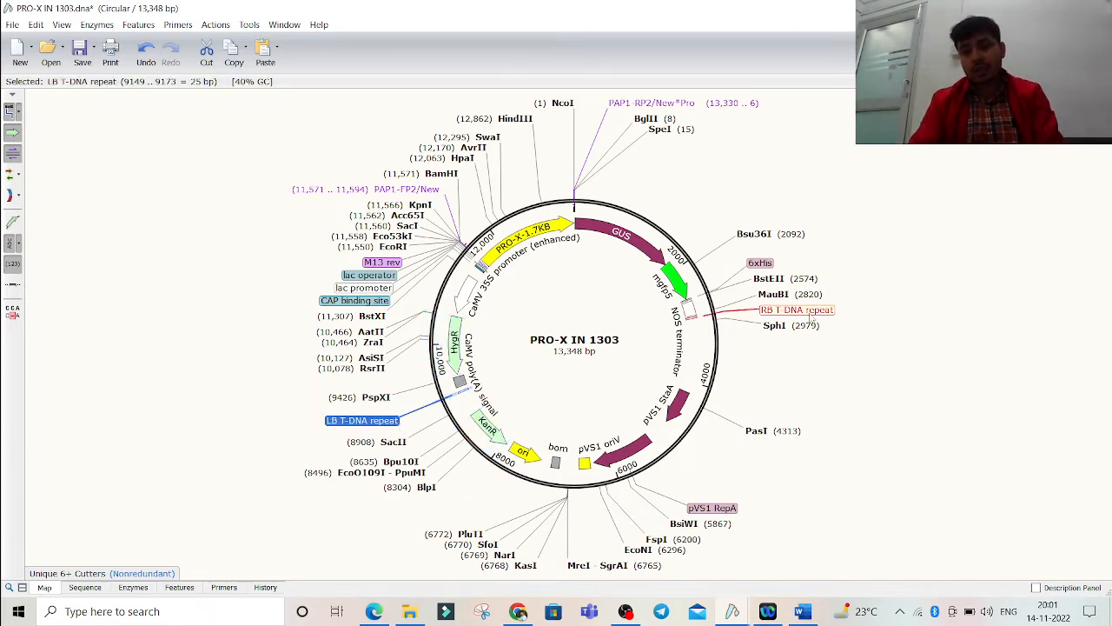
mouse_move(809, 323)
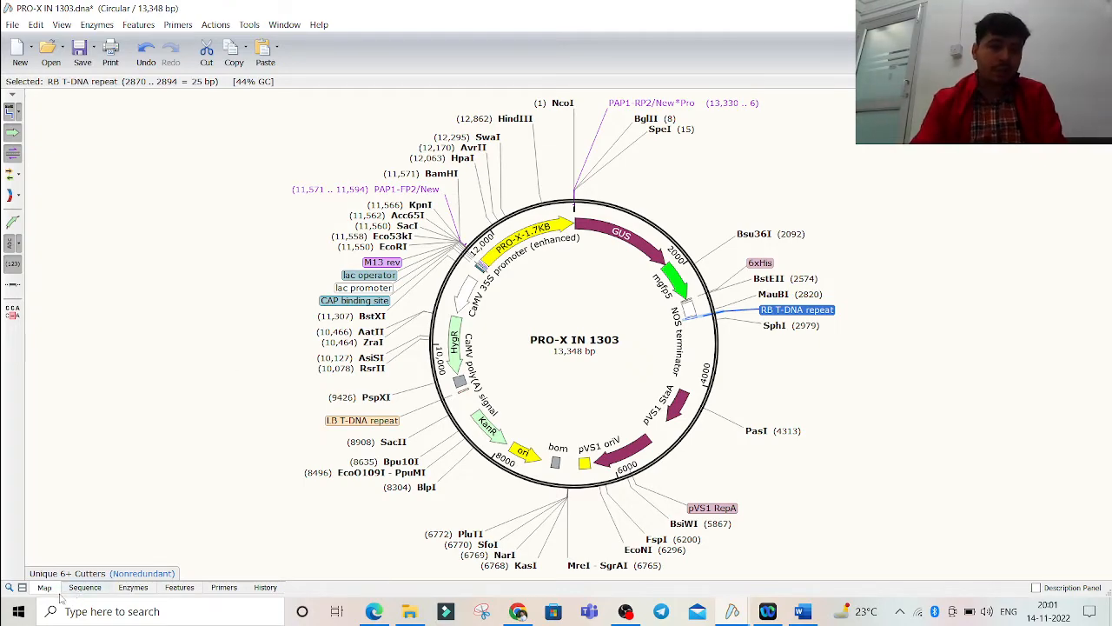
Show the sequence of PRO-X IN 1303 from its start and inspect the NcoI site, selecting the ATG at bases 3 to 5.
left_click(85, 587)
scroll(620, 216, "down", 15)
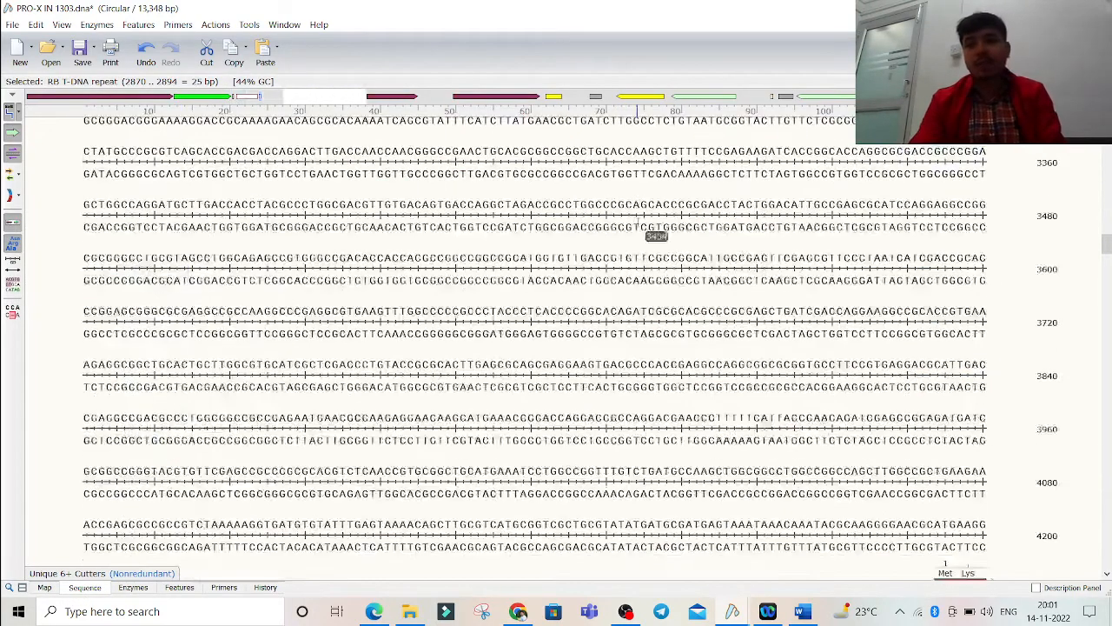
scroll(658, 237, "down", 2)
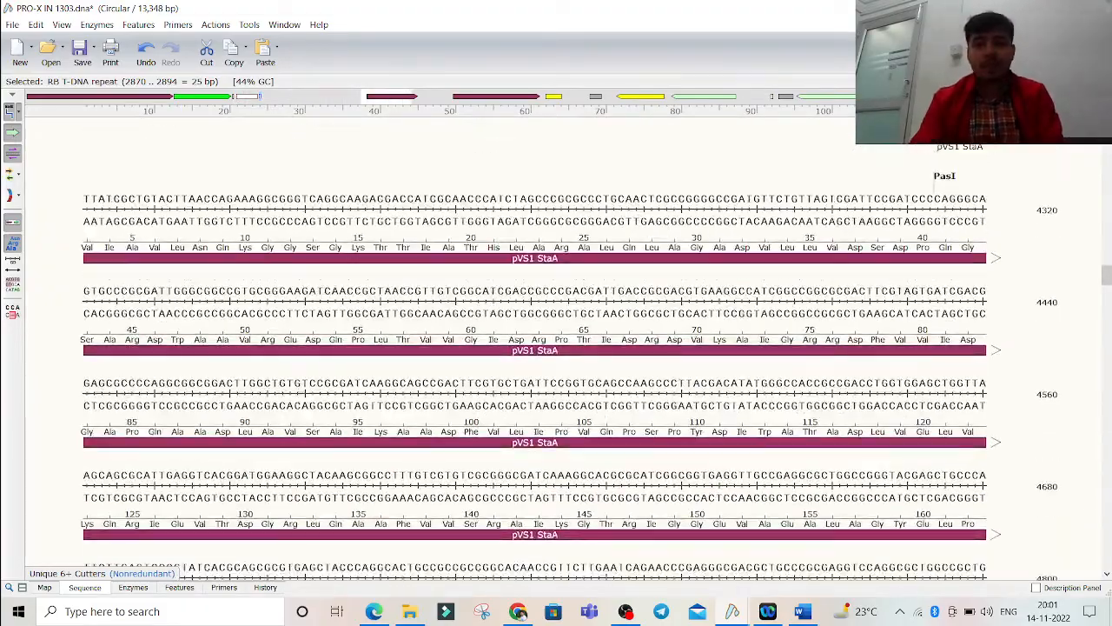
scroll(661, 261, "up", 4)
scroll(659, 261, "up", 3)
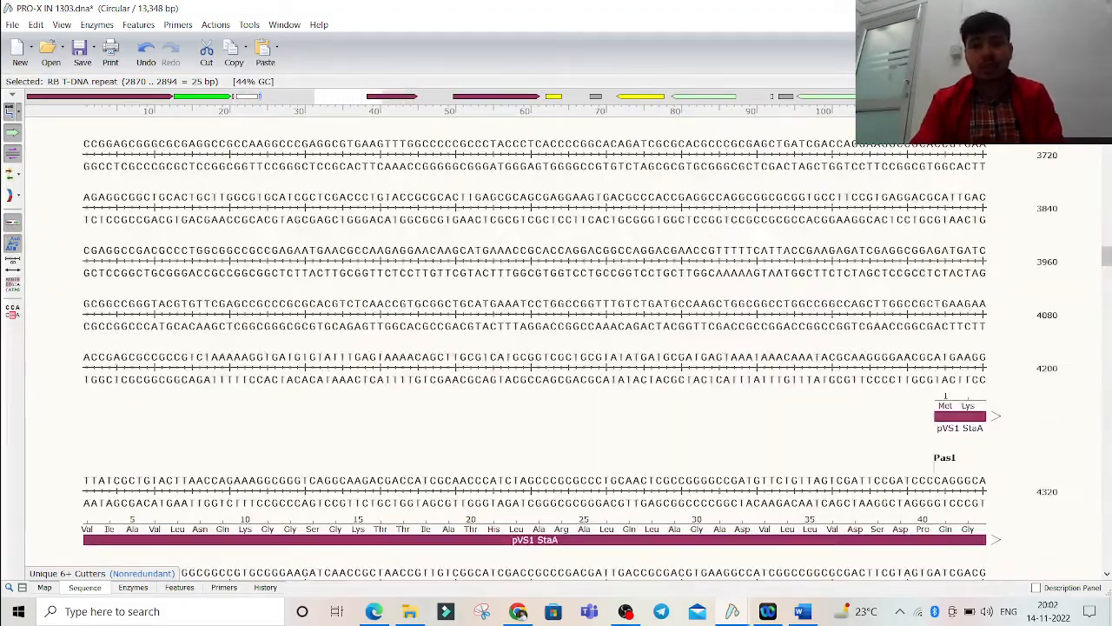
left_click_drag(1107, 258, 1107, 134)
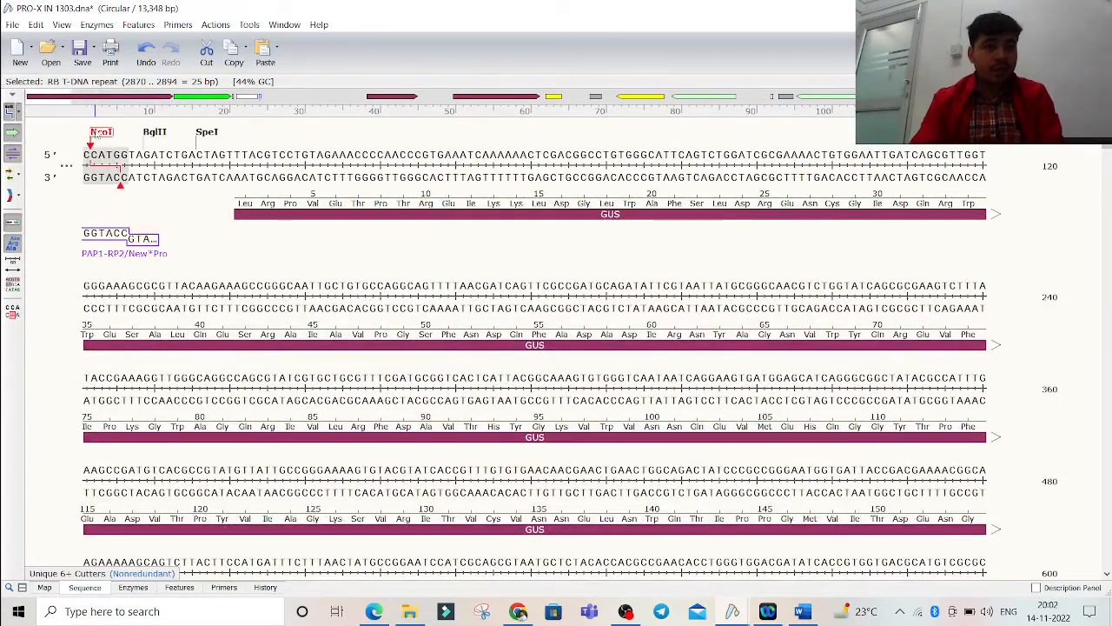
left_click(100, 132)
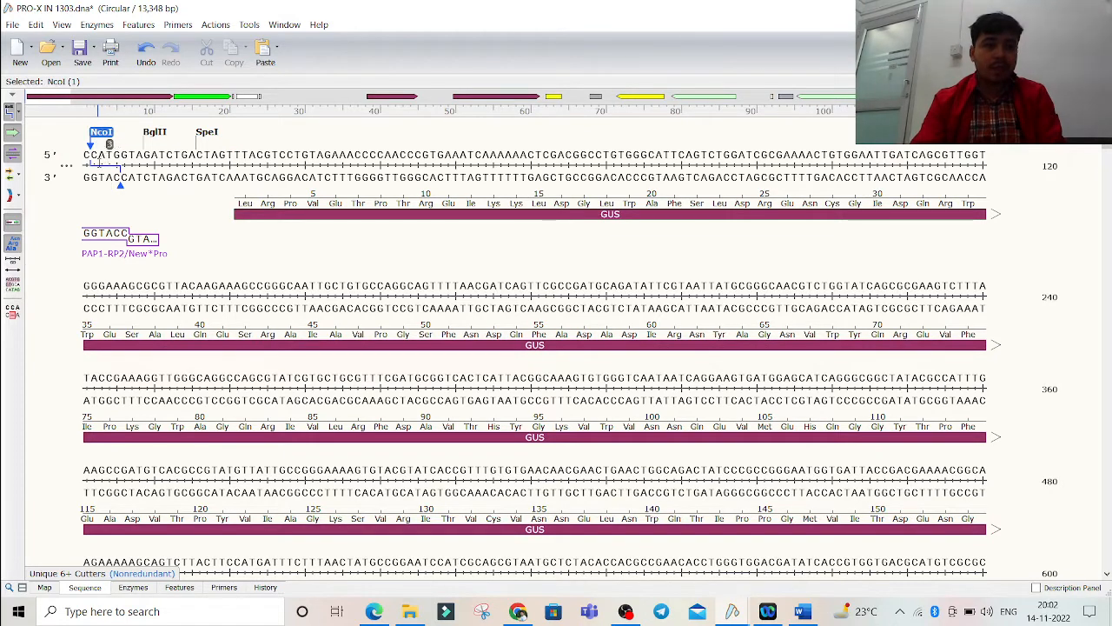
left_click(98, 158)
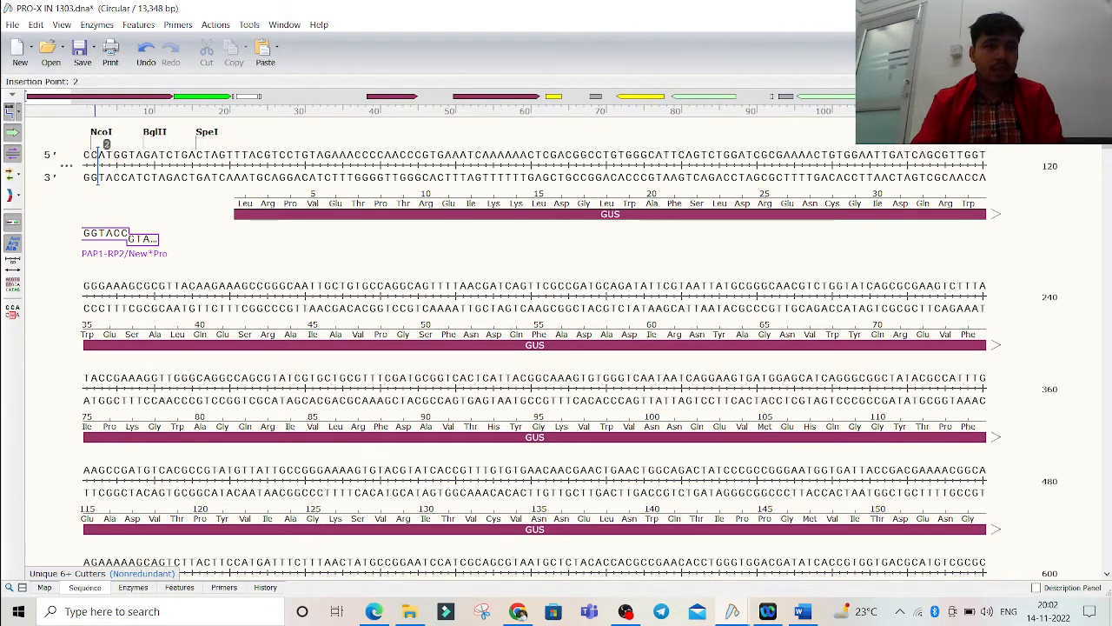
left_click_drag(97, 159, 122, 159)
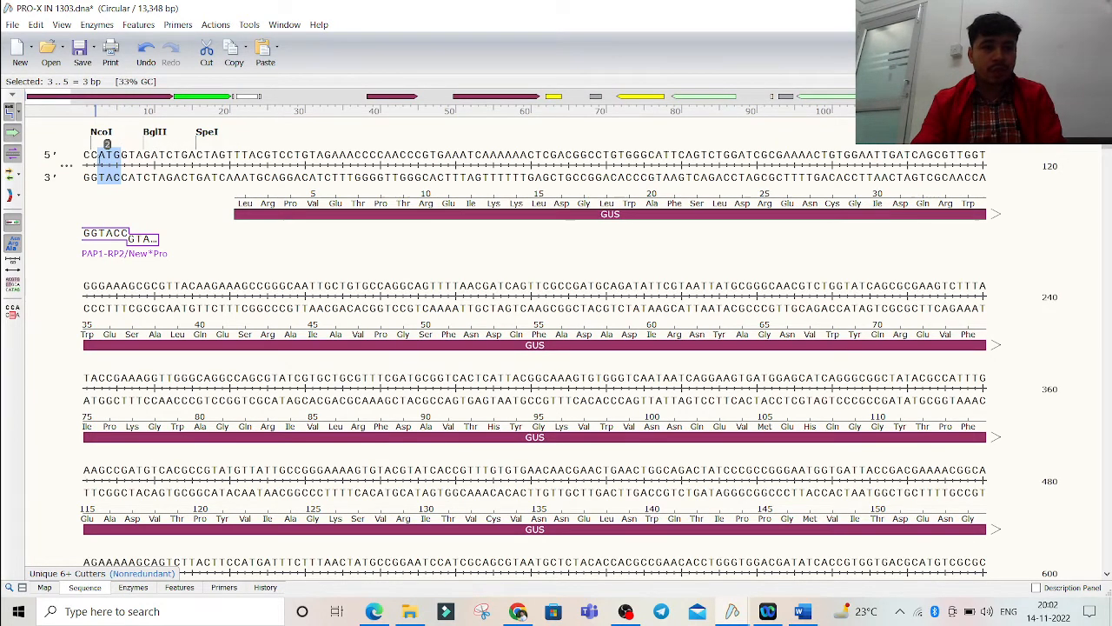
Set the GUS feature's start to base 3, preserving the current translation numbering, and check its Met and Leu codons.
double_click(484, 215)
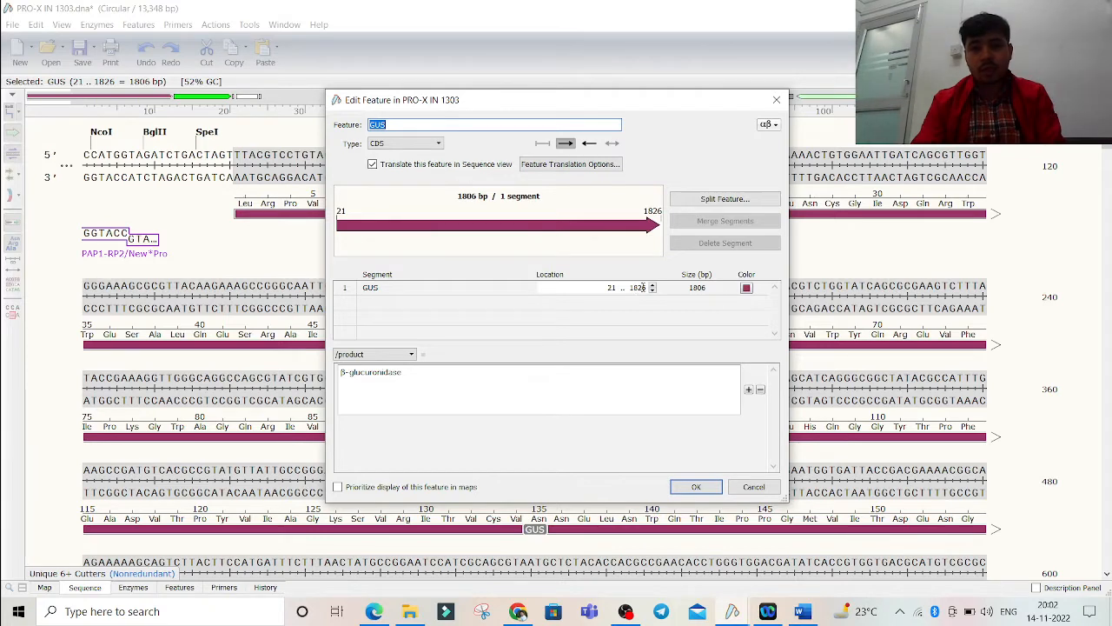
double_click(611, 286)
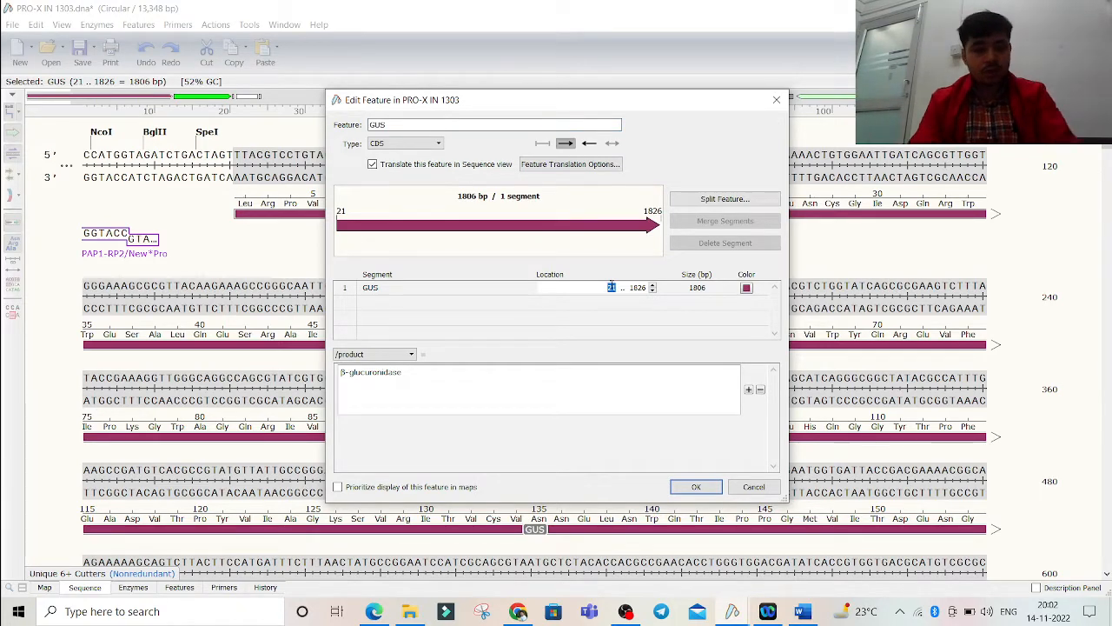
type("3")
left_click(696, 487)
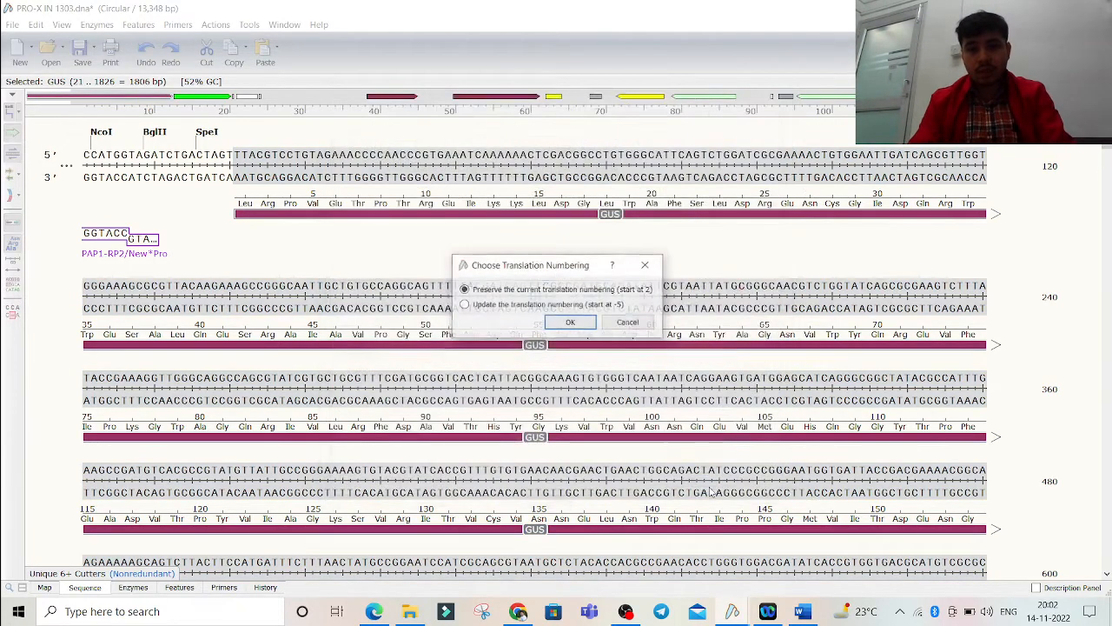
left_click(570, 322)
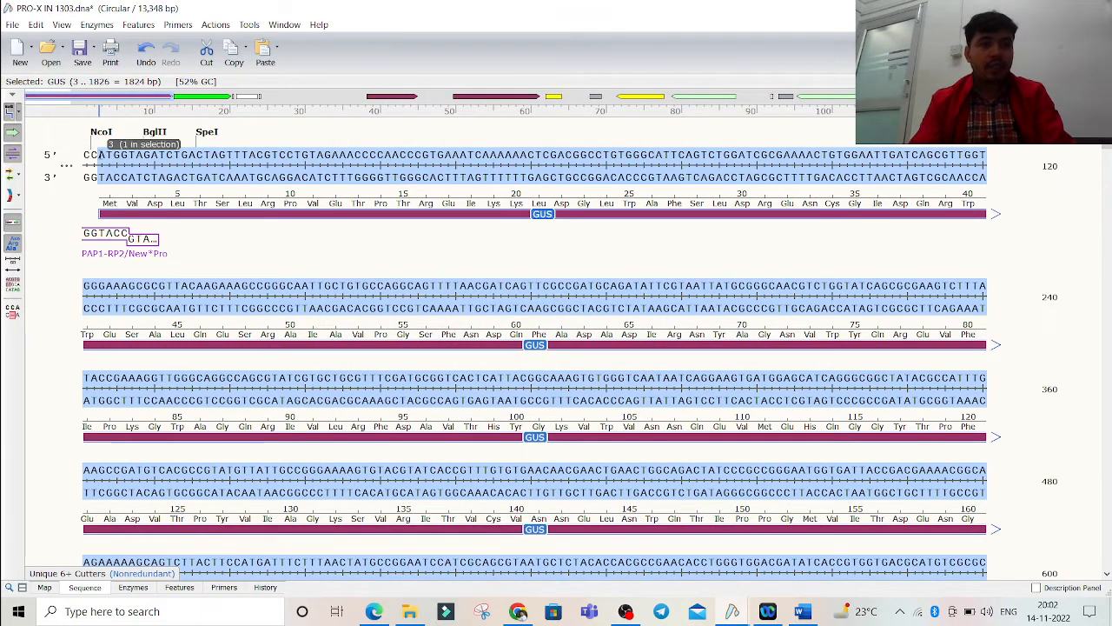
left_click(110, 204)
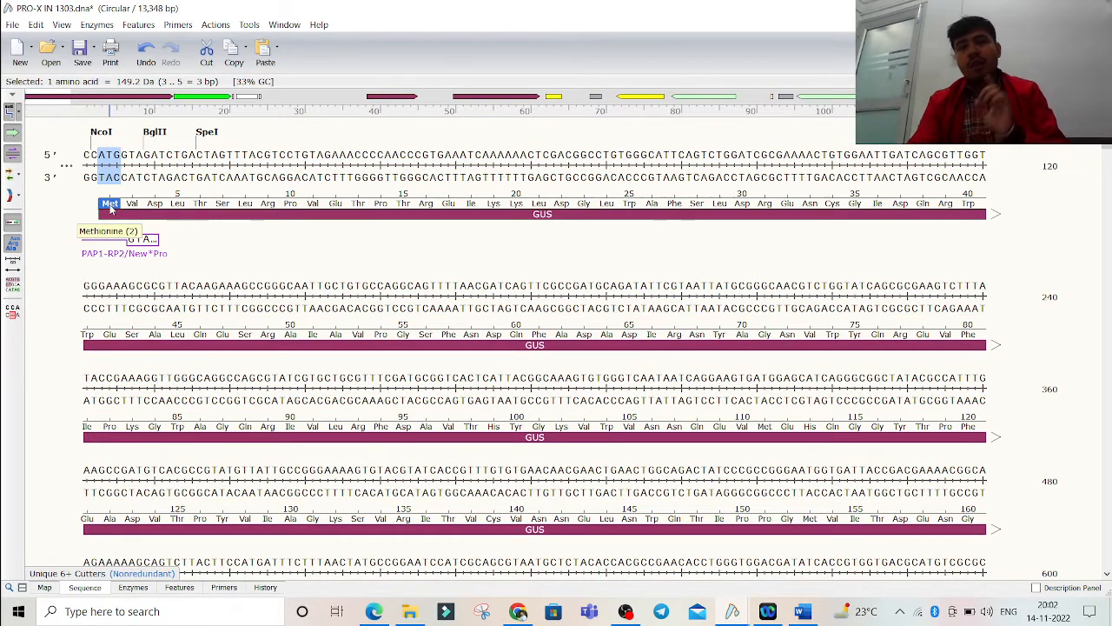
left_click(244, 205)
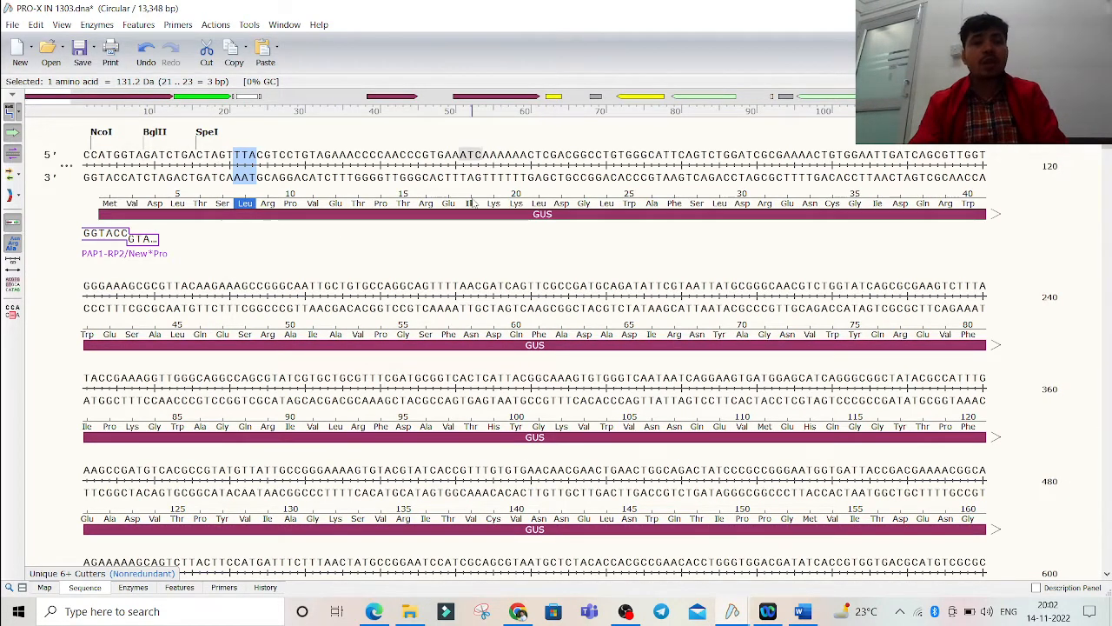
Shift the GUS feature's start to base 5 to demonstrate a changed reading frame, and apply the edit.
double_click(467, 214)
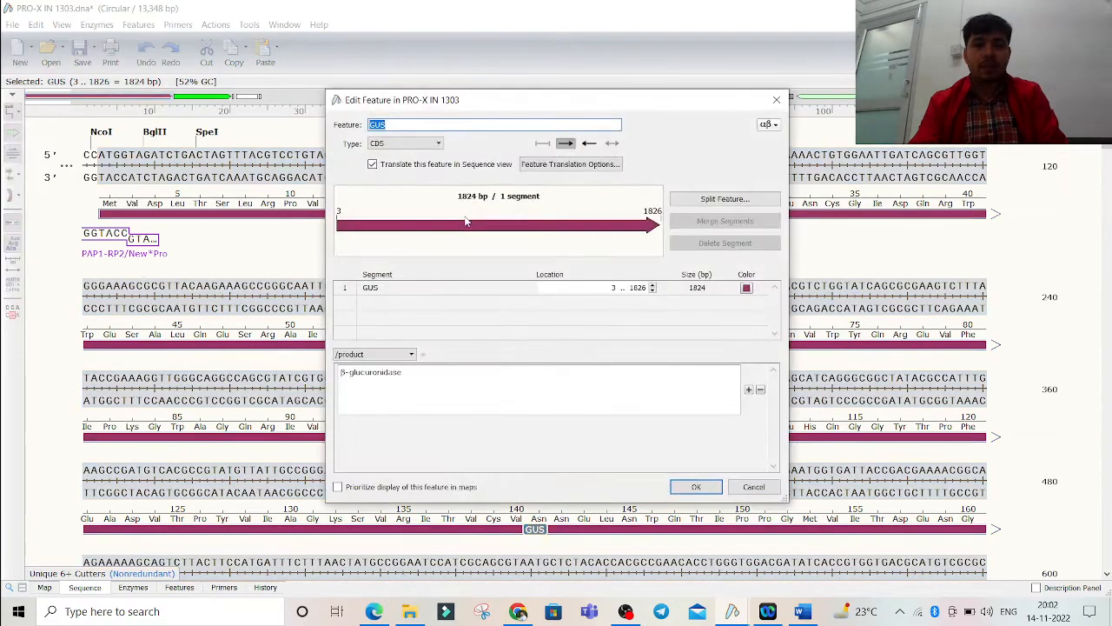
left_click(653, 291)
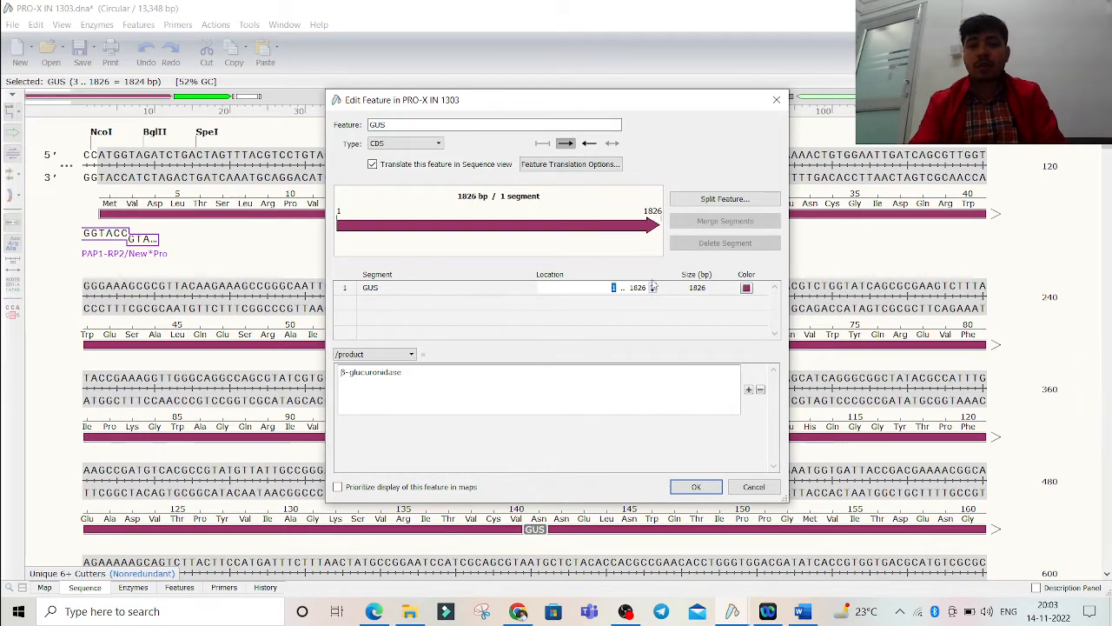
left_click(653, 285)
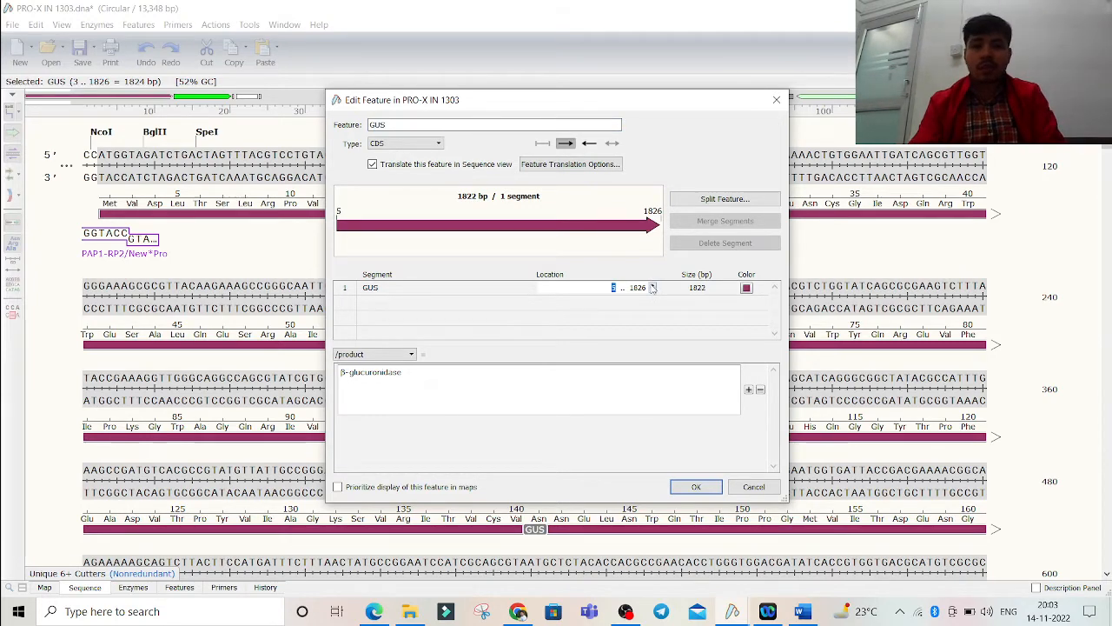
left_click(684, 486)
left_click(615, 410)
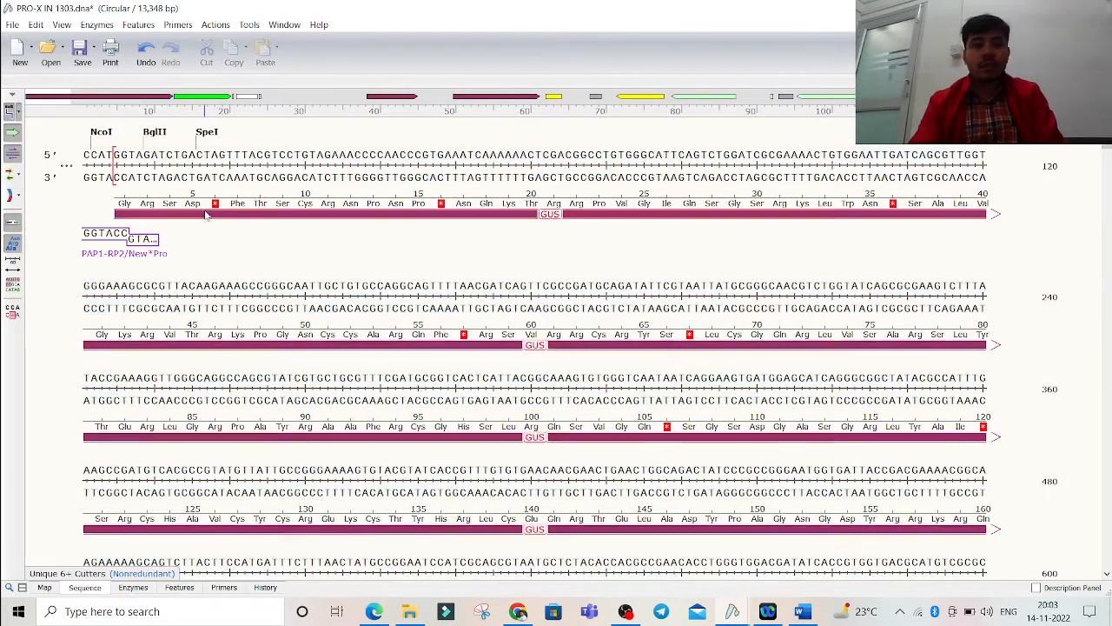
Inspect the beginning of the shifted GUS translation, selecting the Asp codon and the TAG stop codon at bases 17 to 19.
left_click(110, 144)
left_click_drag(111, 145, 130, 174)
left_click(187, 204)
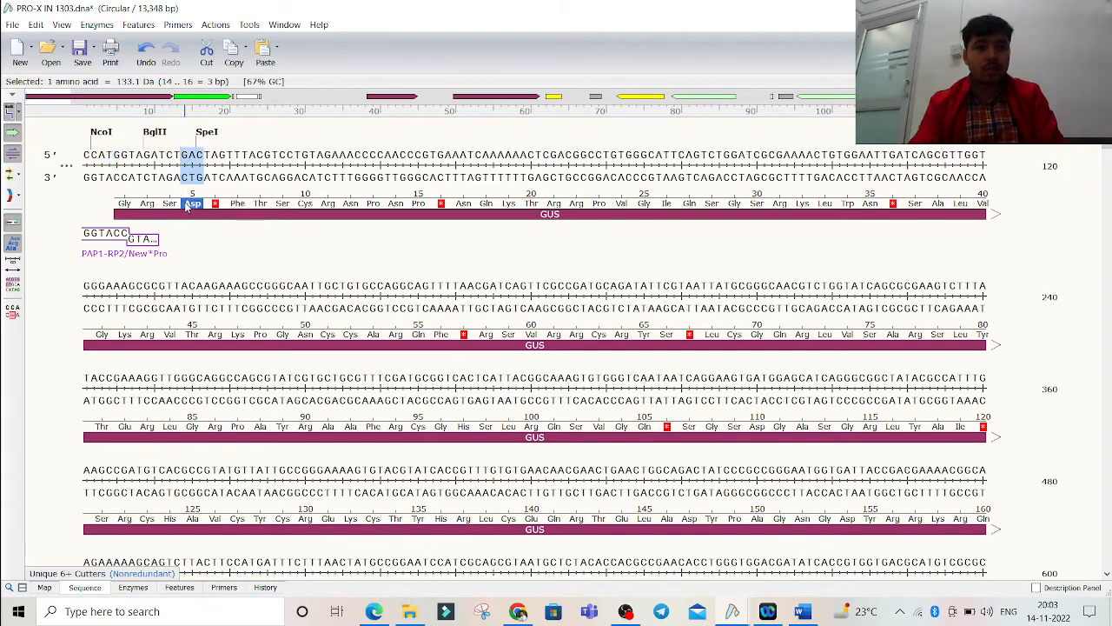
left_click_drag(206, 156, 225, 160)
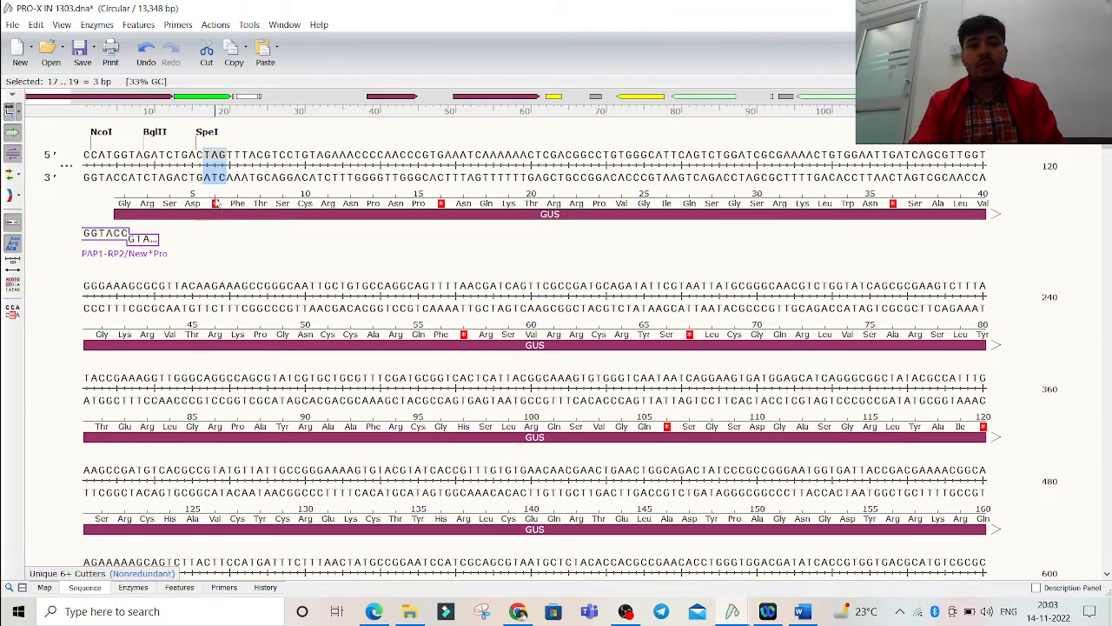
left_click(215, 204)
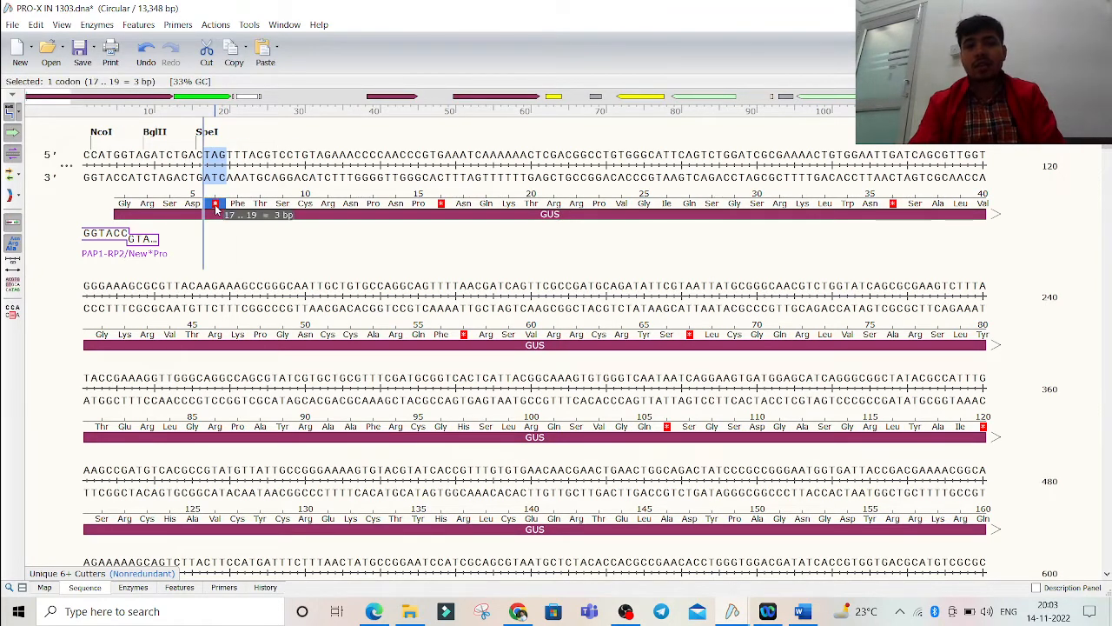
Examine the further stop codons along the shifted GUS translation by selecting several of them in the first 720 bases.
left_click(441, 204)
left_click(891, 205)
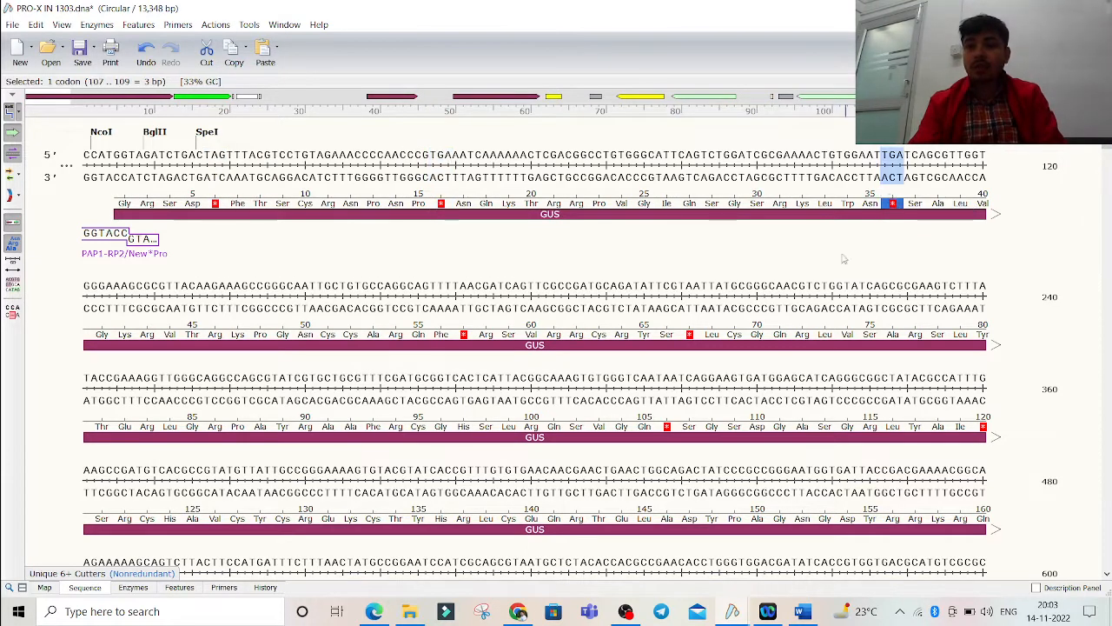
left_click(688, 329)
left_click(688, 334)
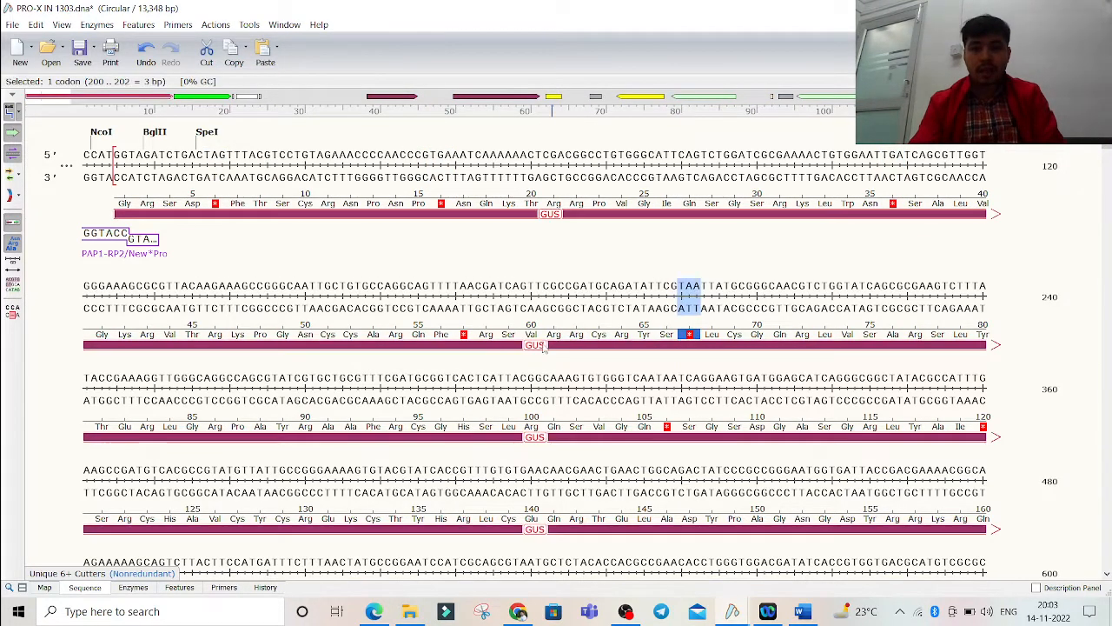
left_click(464, 336)
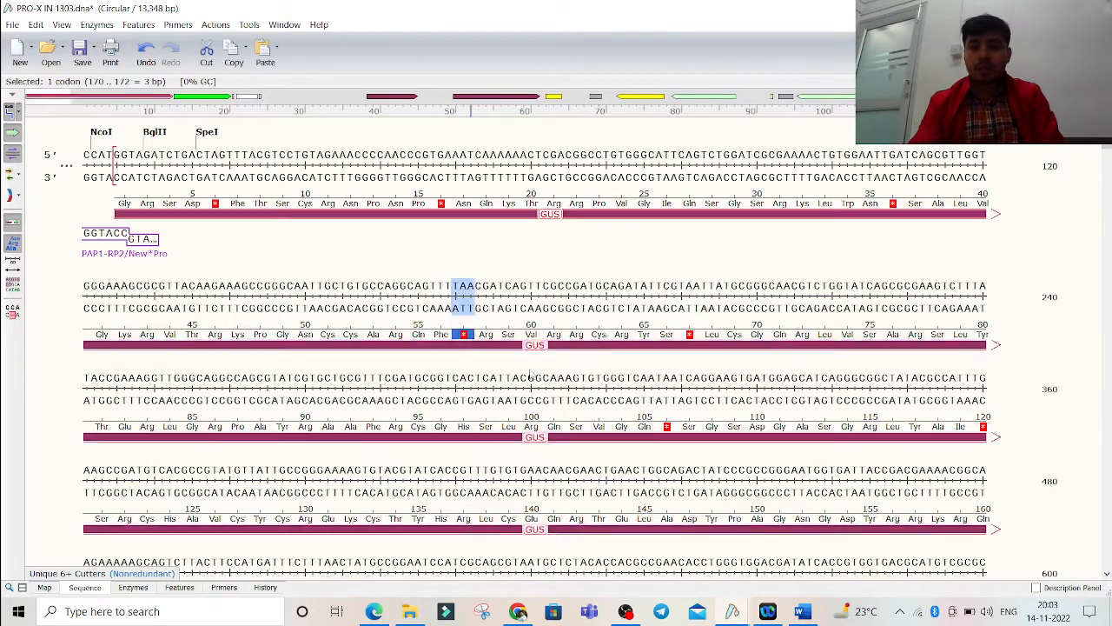
scroll(666, 432, "down", 5)
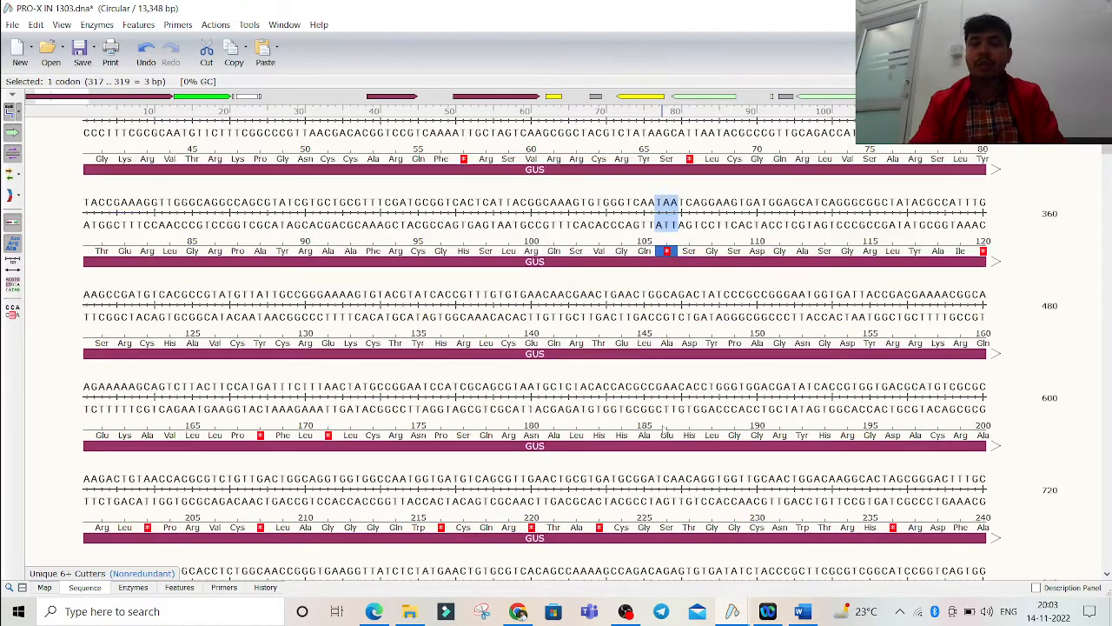
scroll(877, 508, "down", 1)
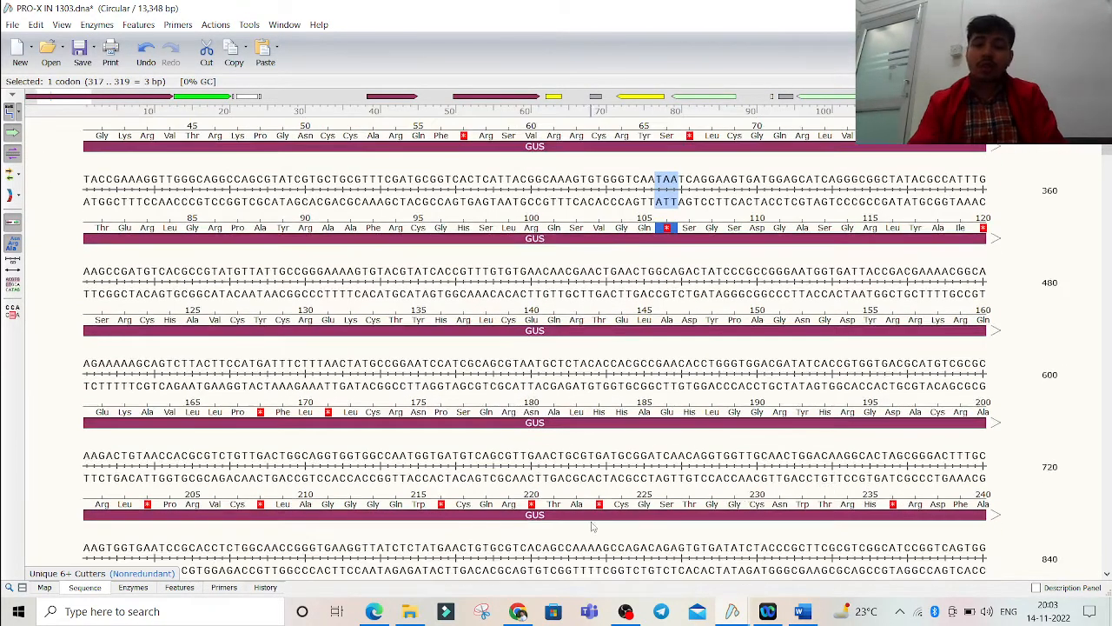
left_click(599, 504)
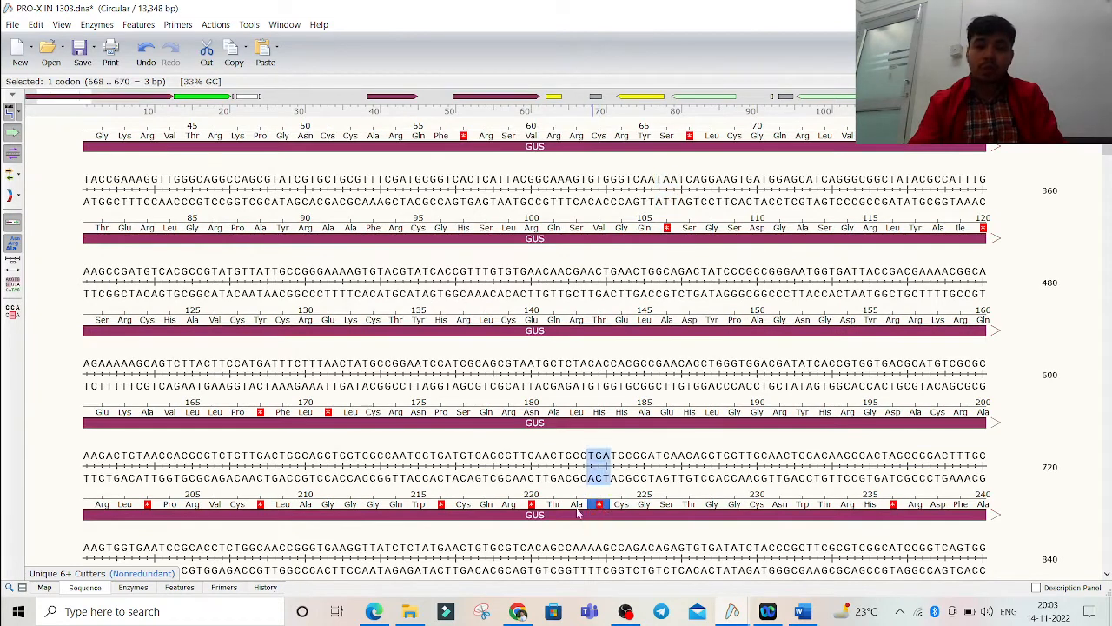
left_click(531, 504)
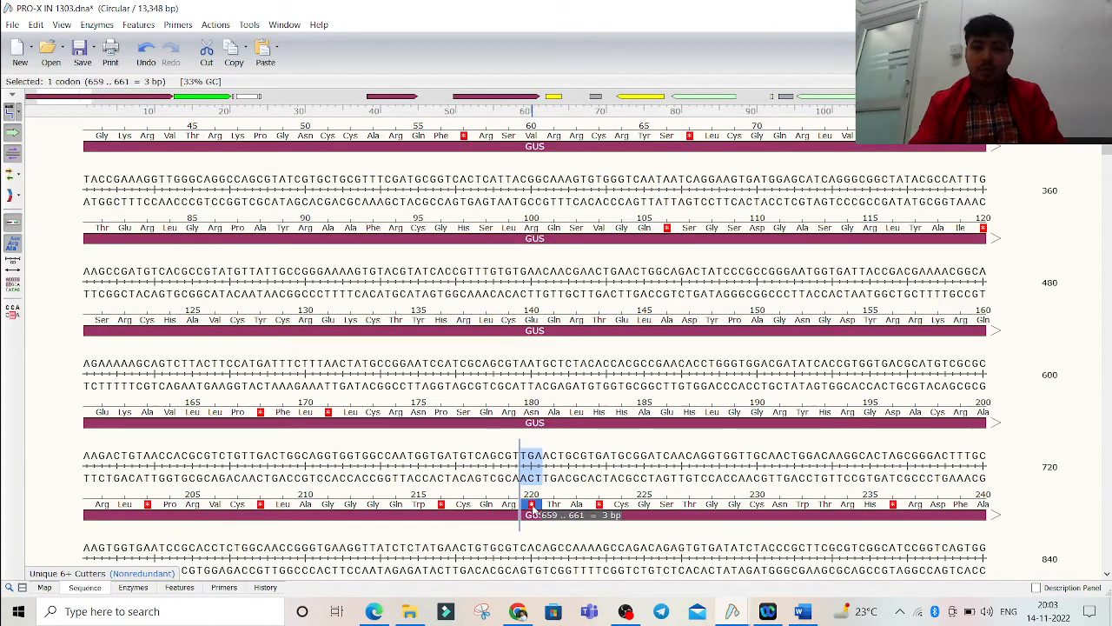
Check the stop codon at bases 647 to 649, and set the GUS feature's start to base 3, preserving the current reading frame of +1.
left_click(441, 504)
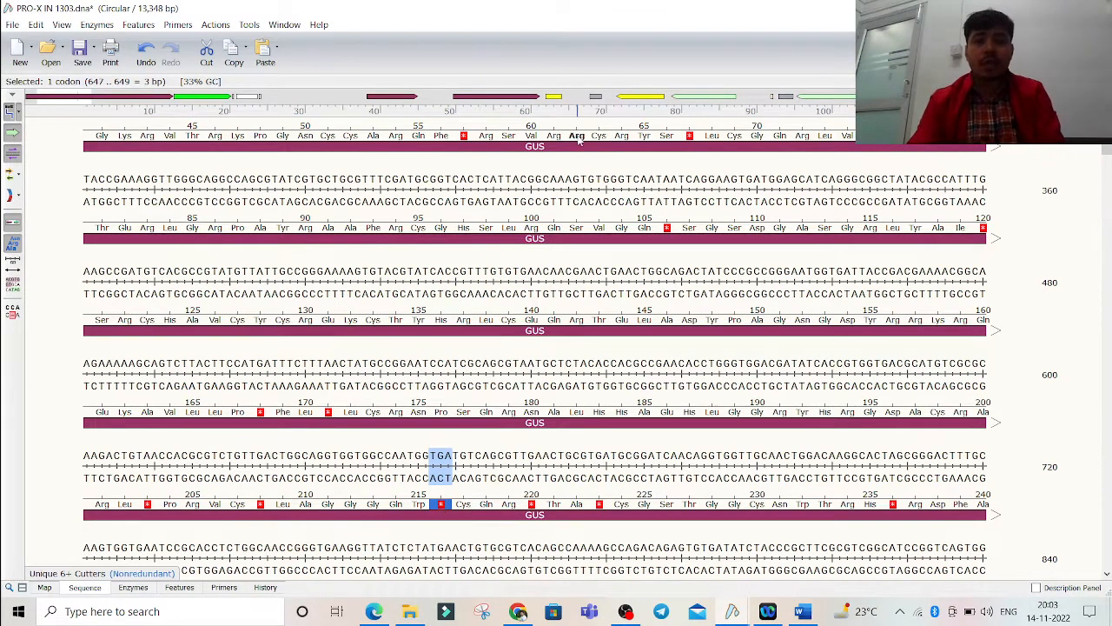
double_click(596, 239)
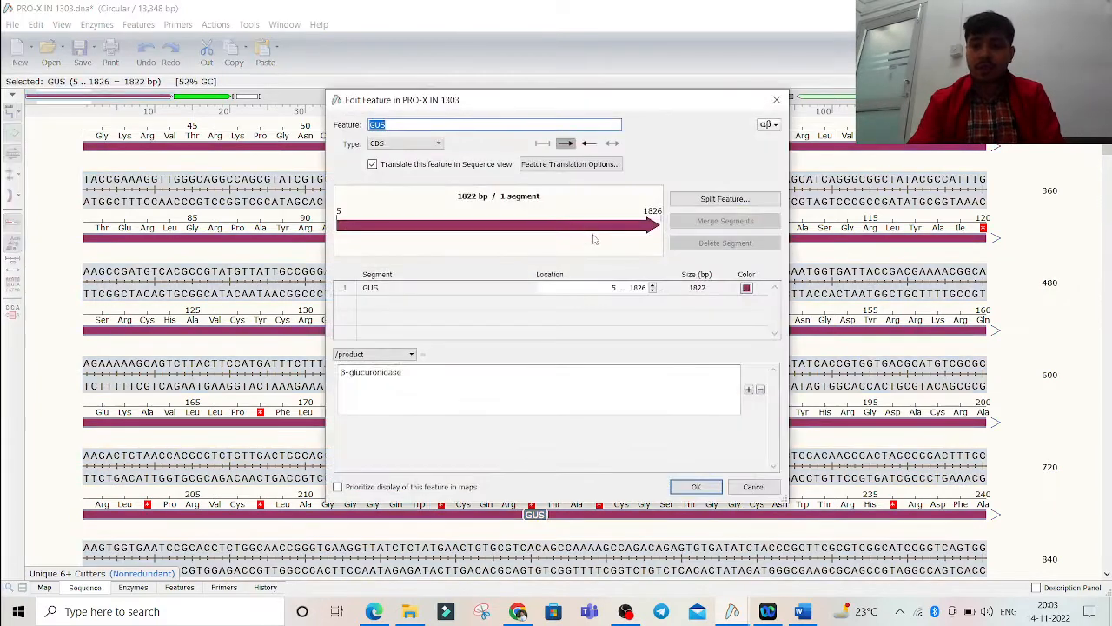
double_click(652, 292)
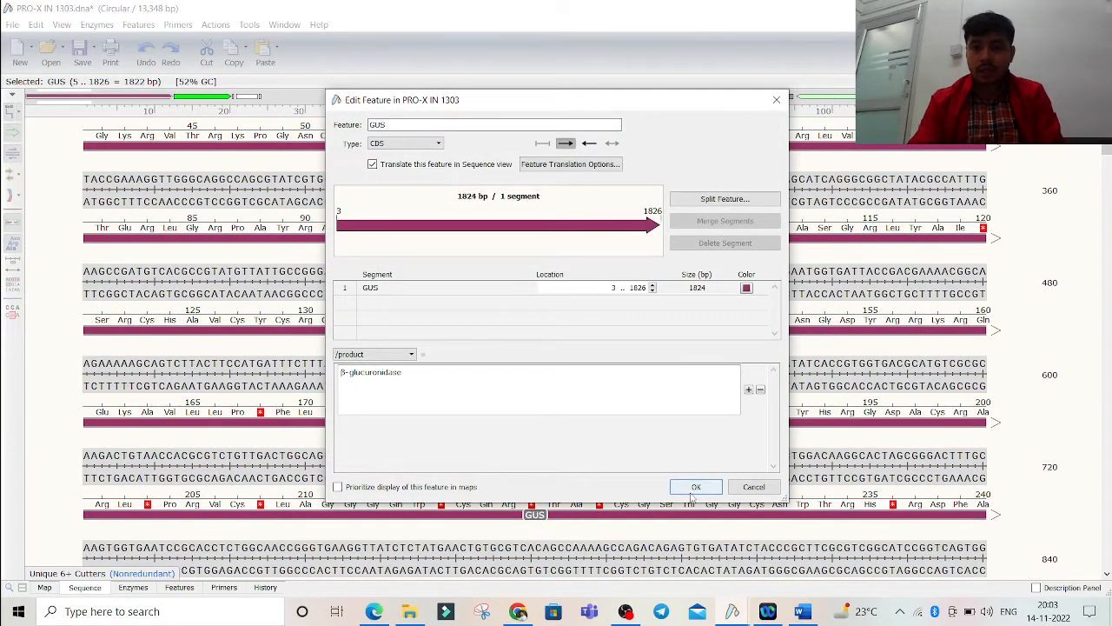
left_click(693, 488)
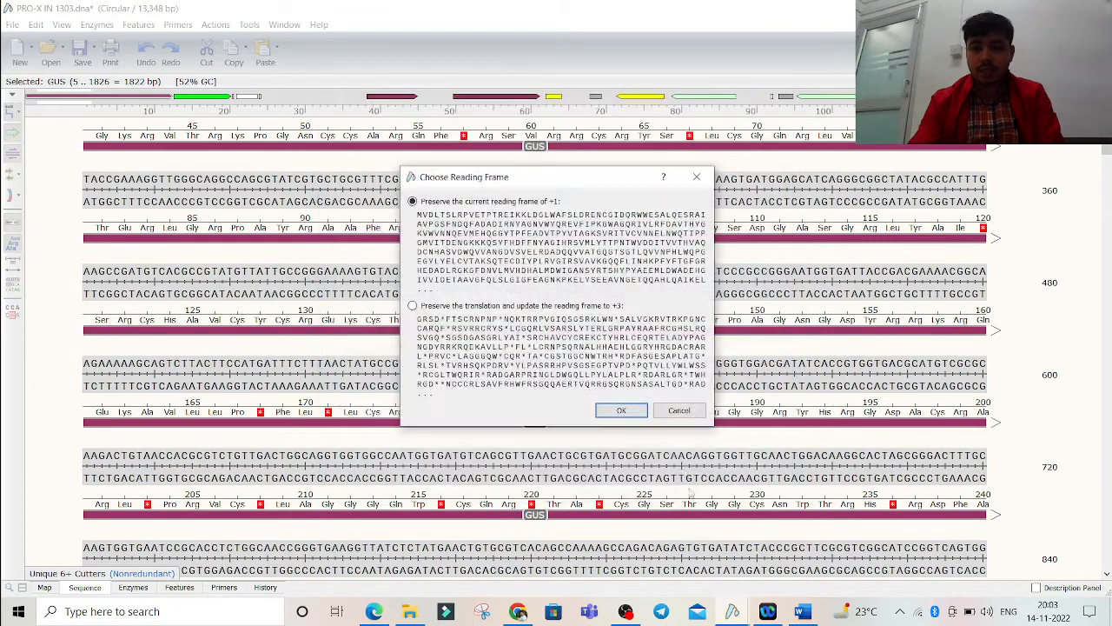
left_click(621, 411)
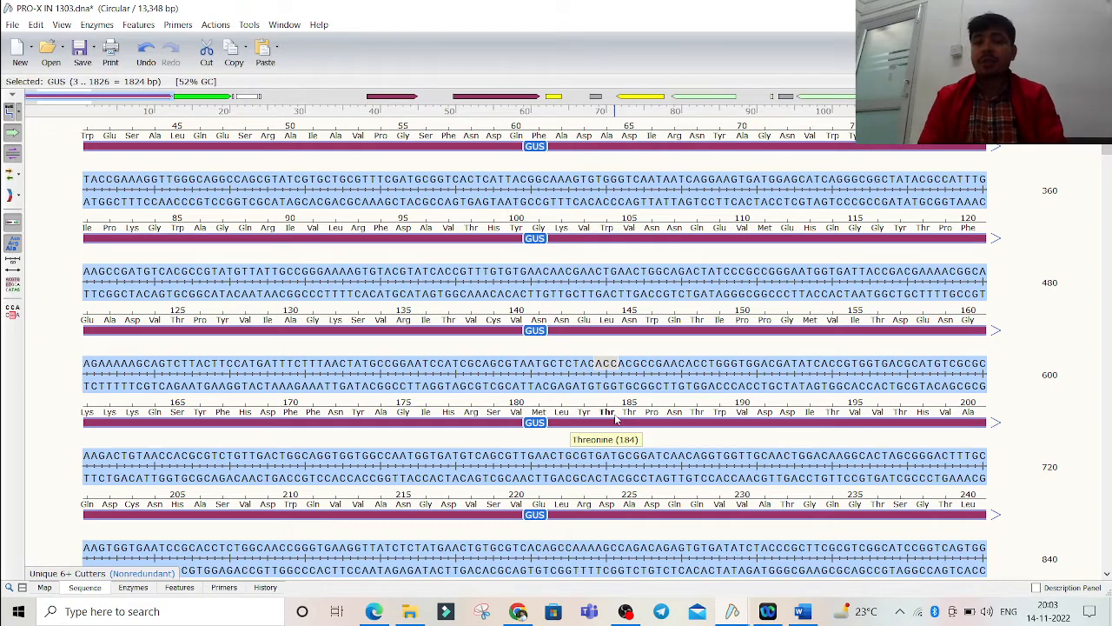
Review the corrected GUS translation back to its start codon, and display the construct's circular map.
scroll(615, 417, "up", 3)
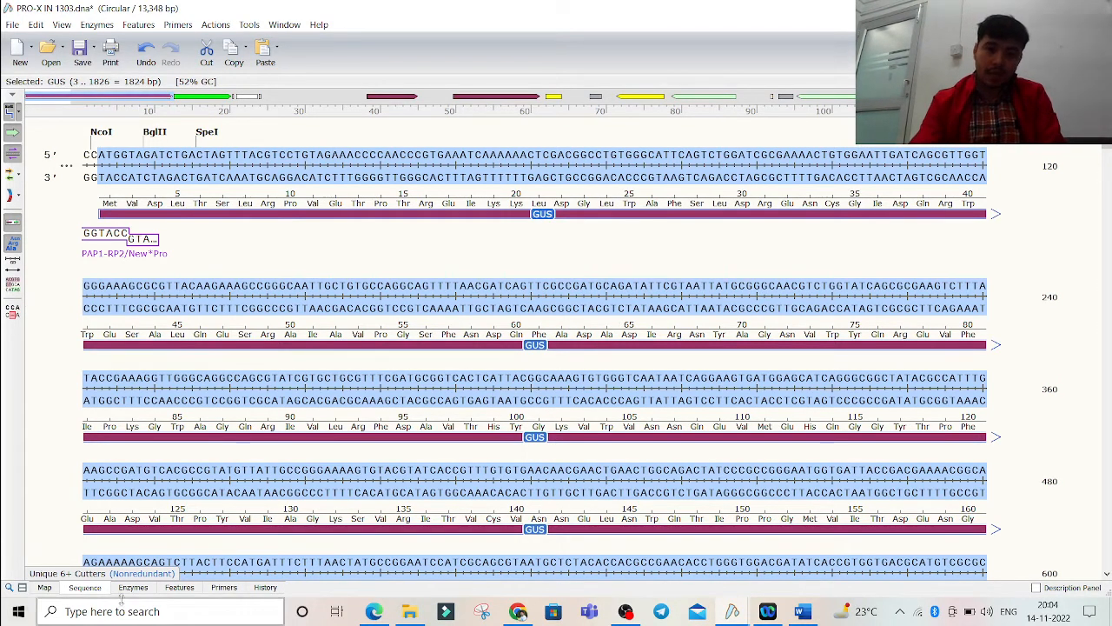
left_click(44, 588)
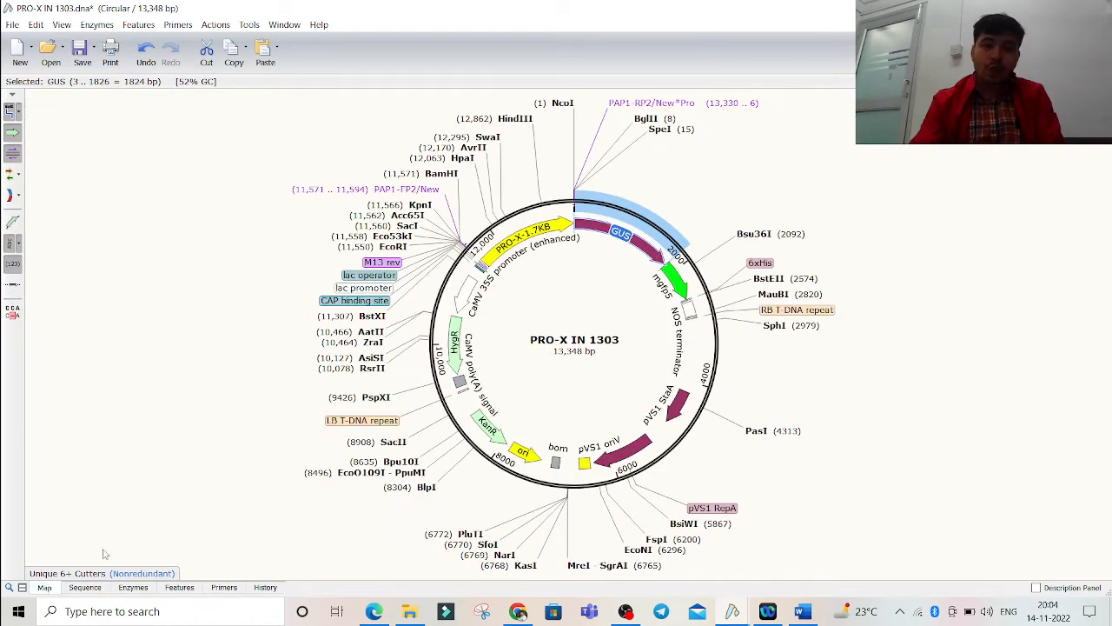